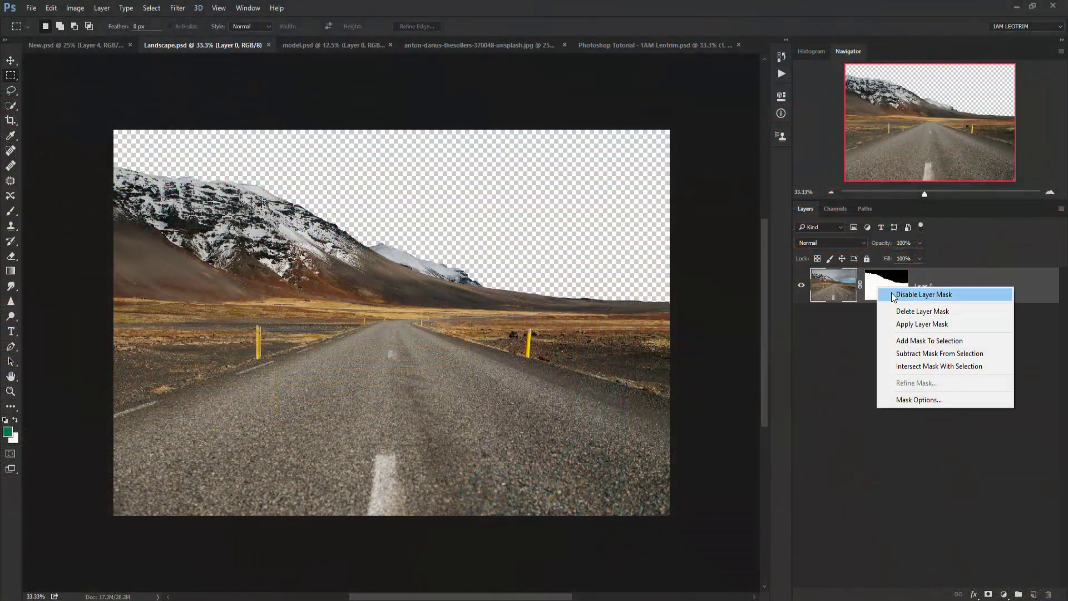
Disable the road landscape's layer mask to reveal its original cloudy sky
click(893, 294)
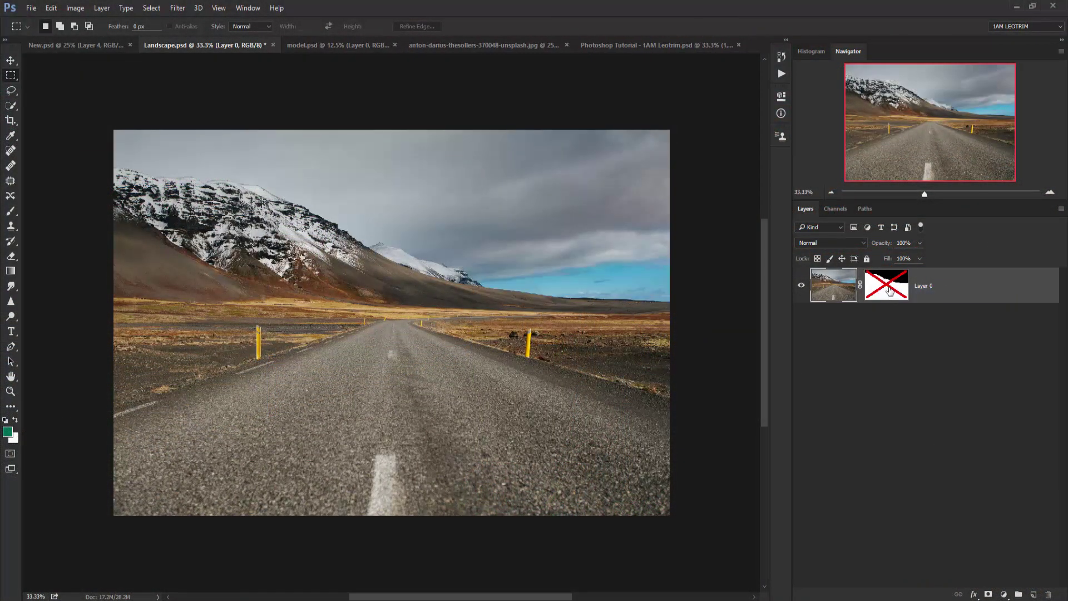
Re-enable the landscape mask, copy the image, and switch to the empty tutorial document
right_click(893, 295)
click(913, 295)
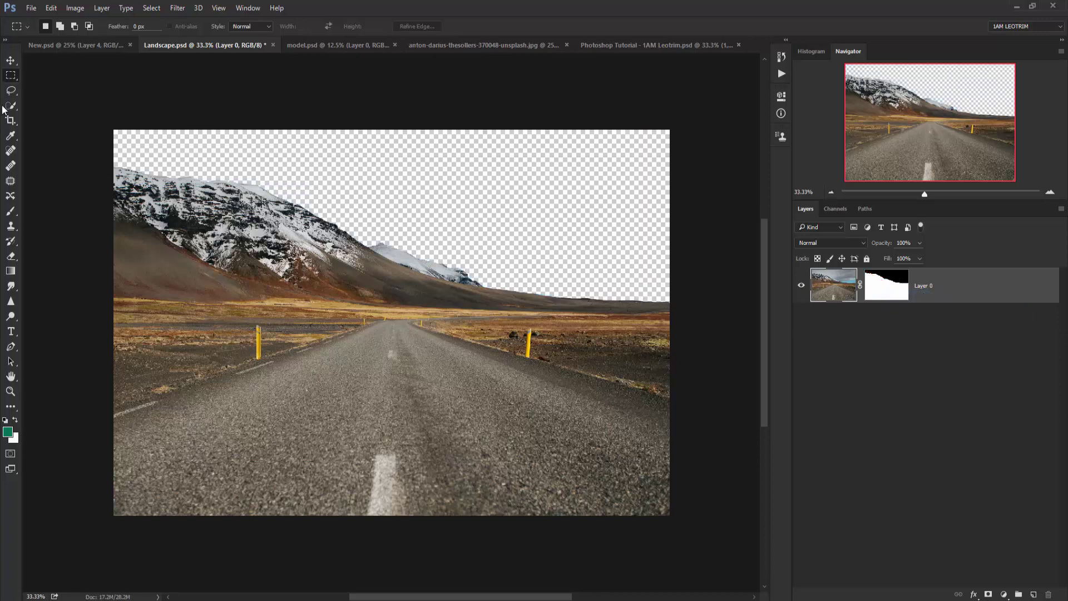
drag(114, 143, 726, 570)
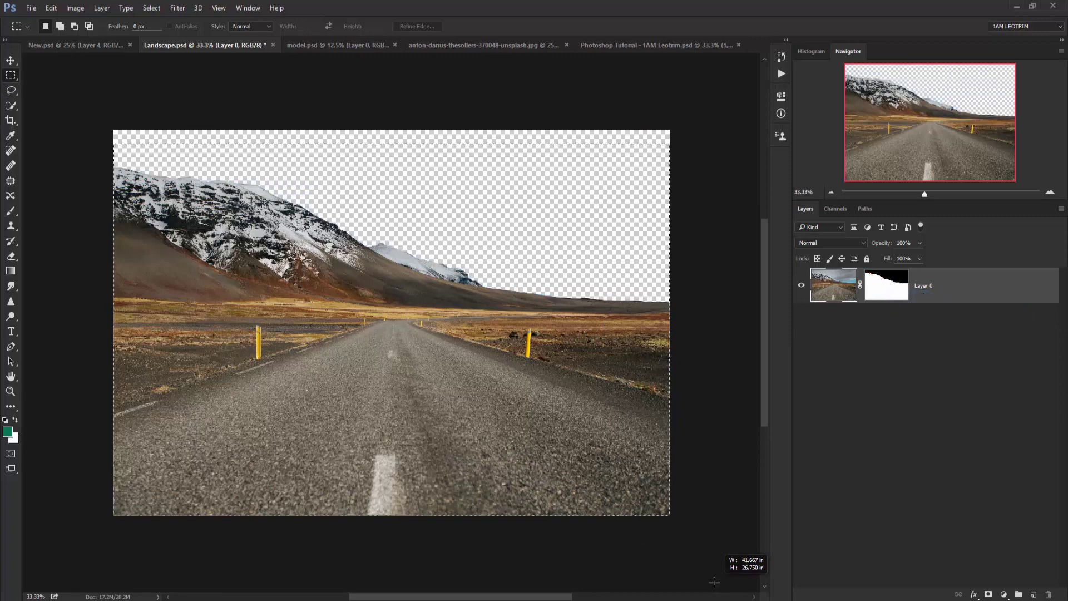
click(51, 7)
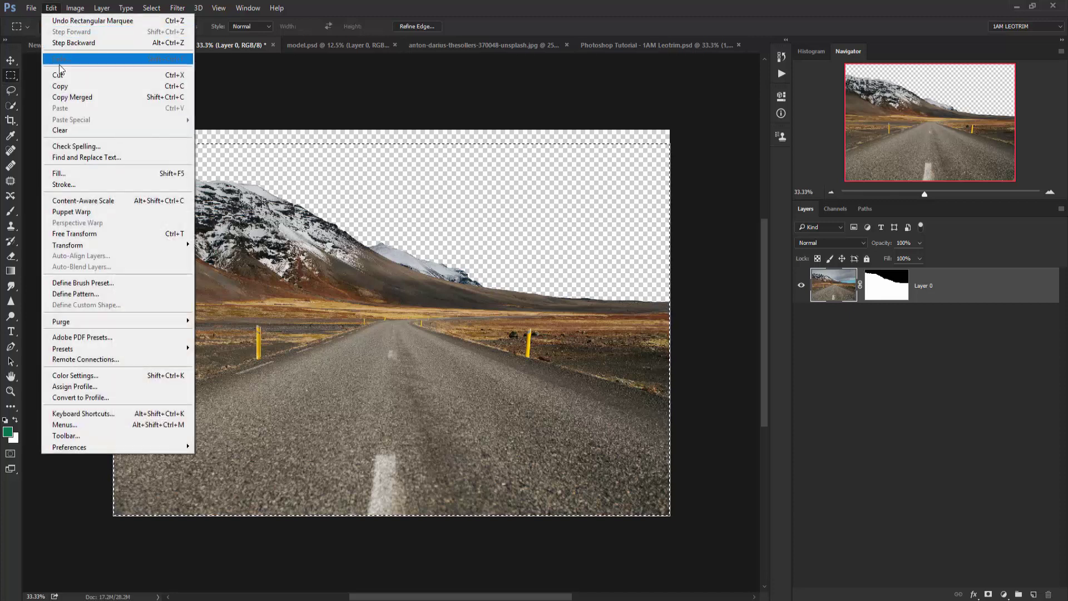
click(167, 96)
click(578, 45)
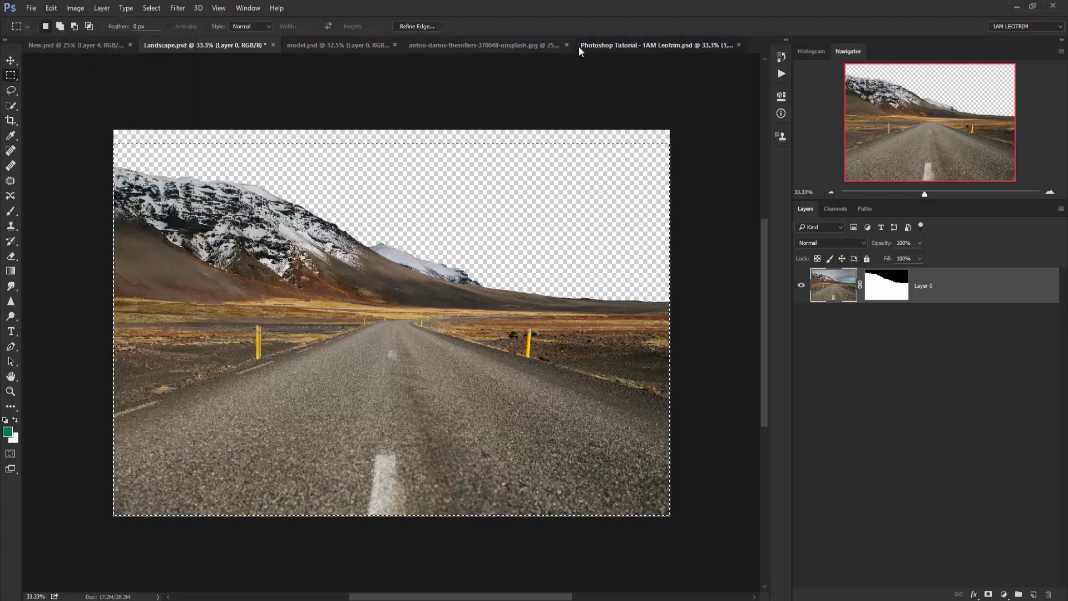
click(51, 8)
Paste the sky-less landscape and stretch it edge to edge, road filling the canvas bottom
click(55, 107)
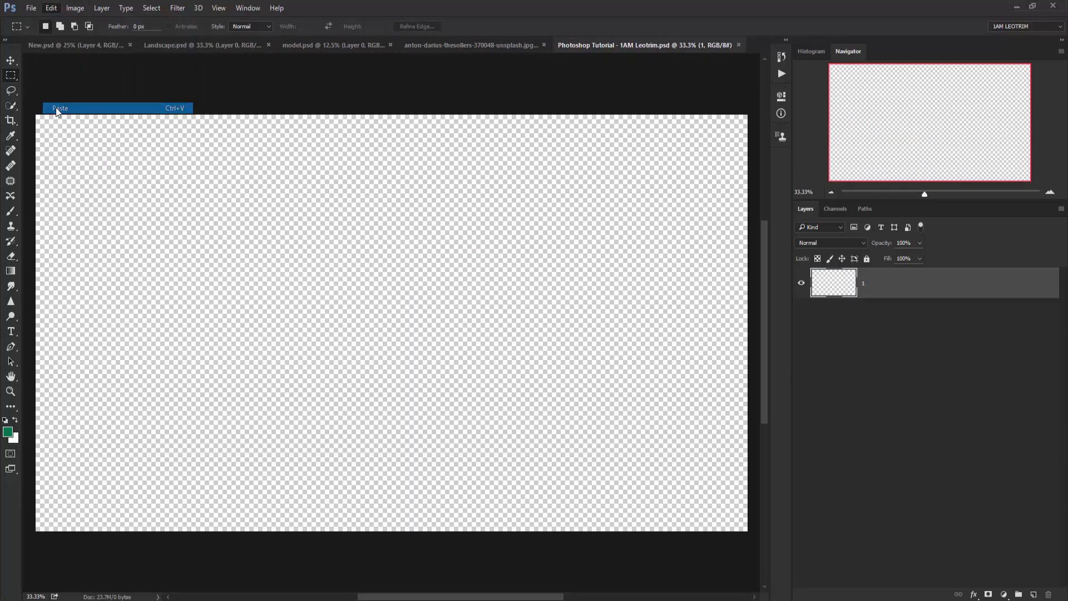
scroll(78, 142, down, 2)
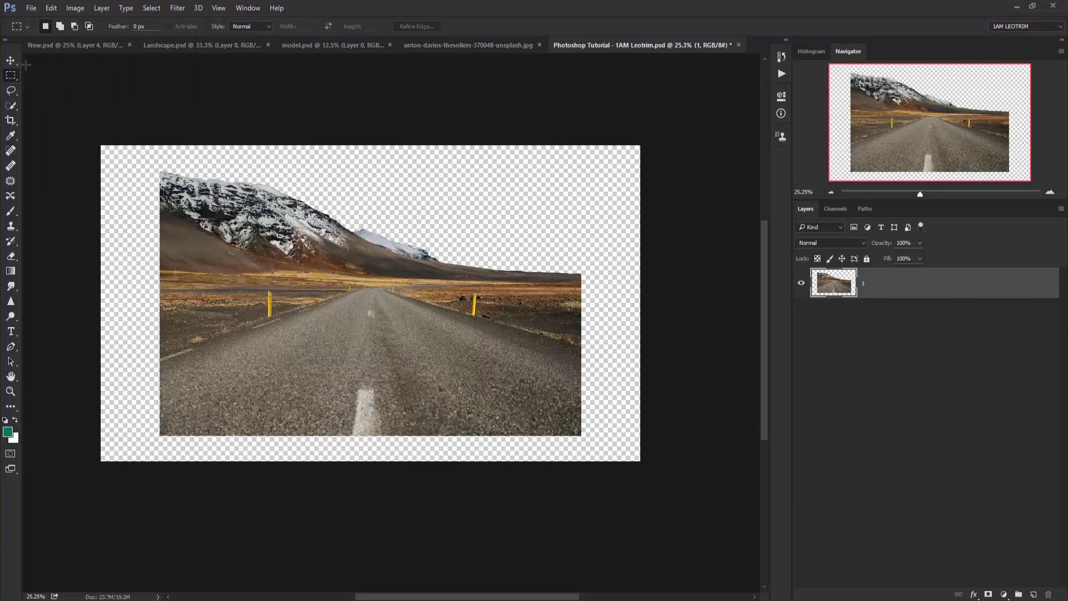
click(10, 60)
drag(279, 334, 219, 350)
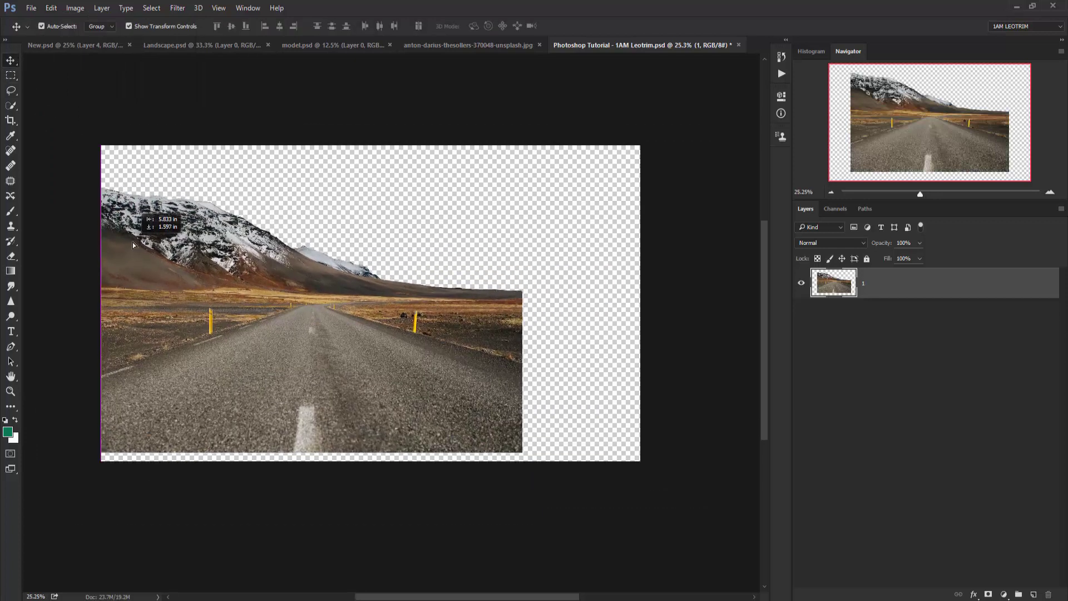
drag(522, 454, 640, 501)
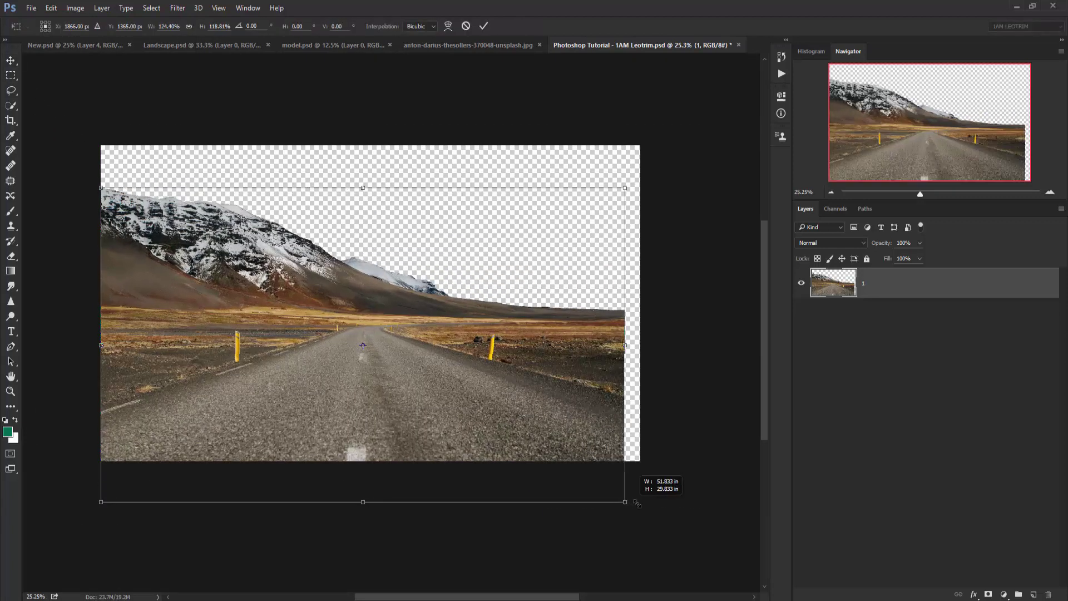
drag(295, 378, 289, 359)
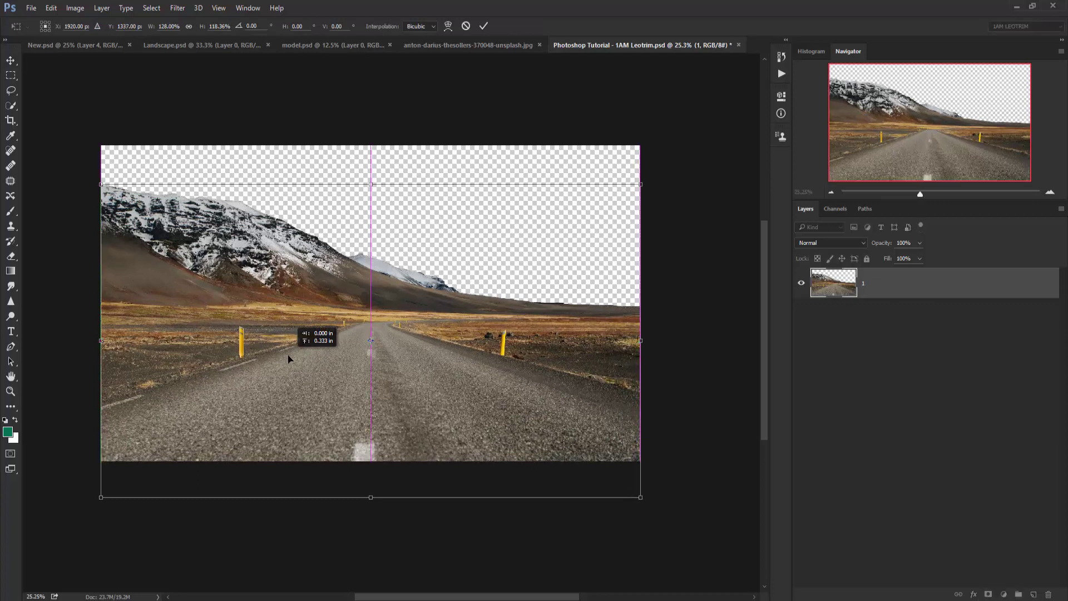
drag(95, 340, 93, 341)
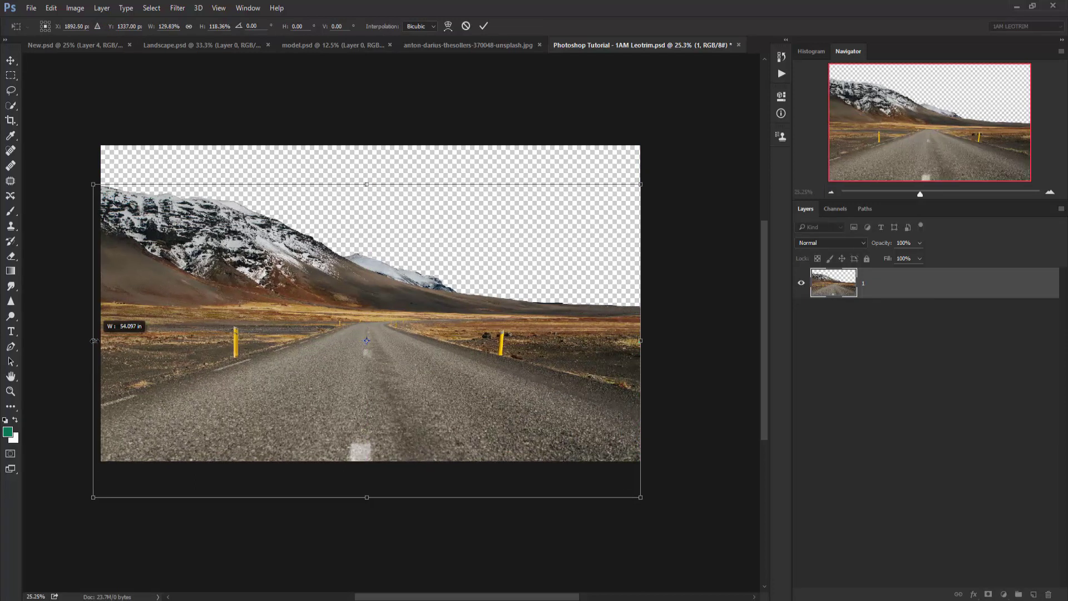
drag(640, 342, 651, 342)
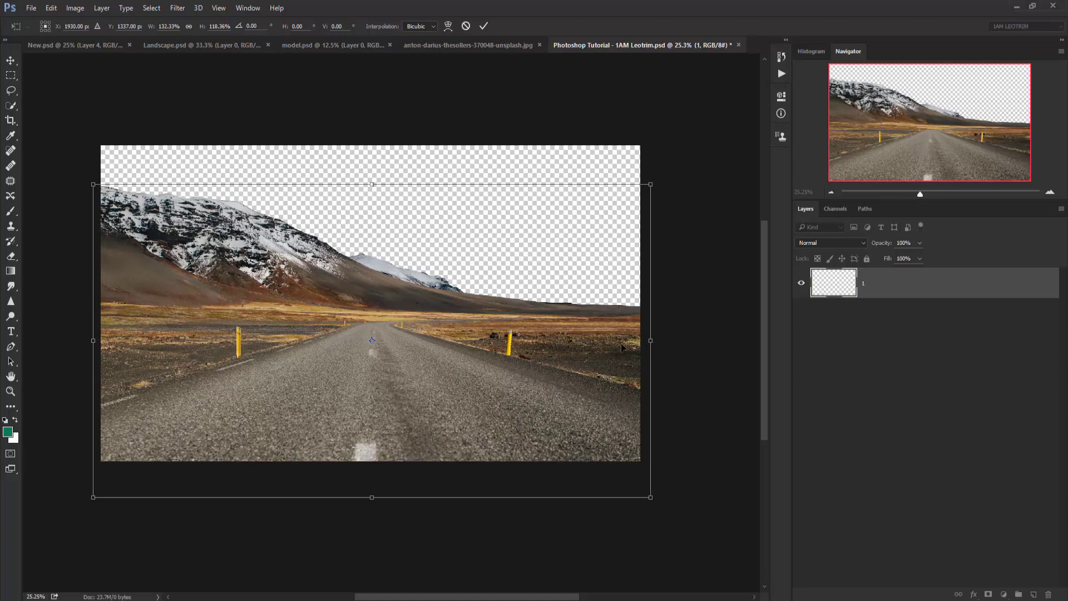
drag(356, 287, 358, 268)
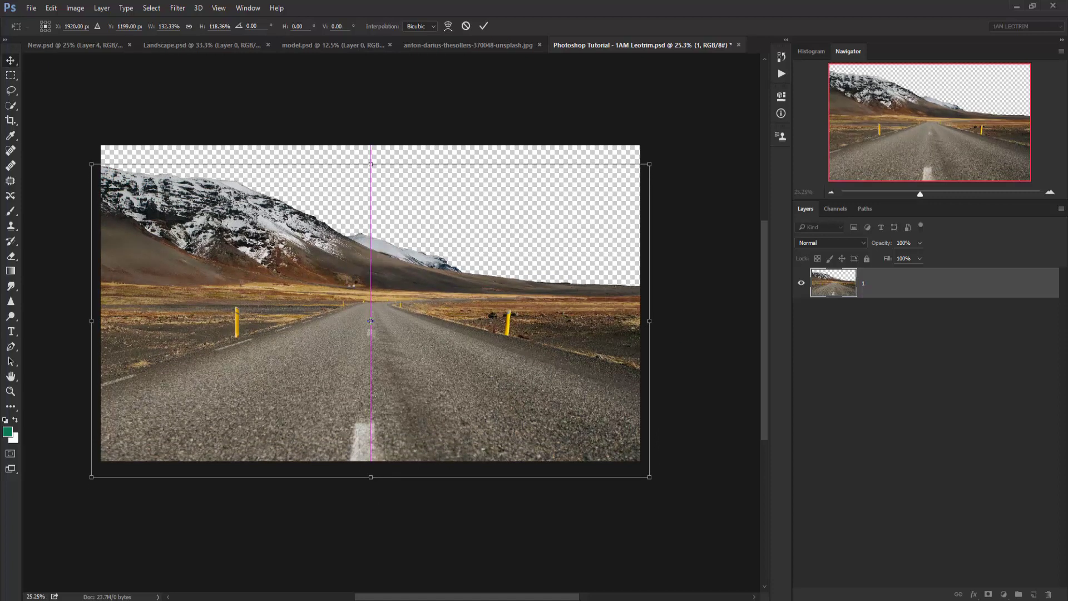
key(Return)
In model.psd, toggle the girl's layer mask off and back on
click(311, 49)
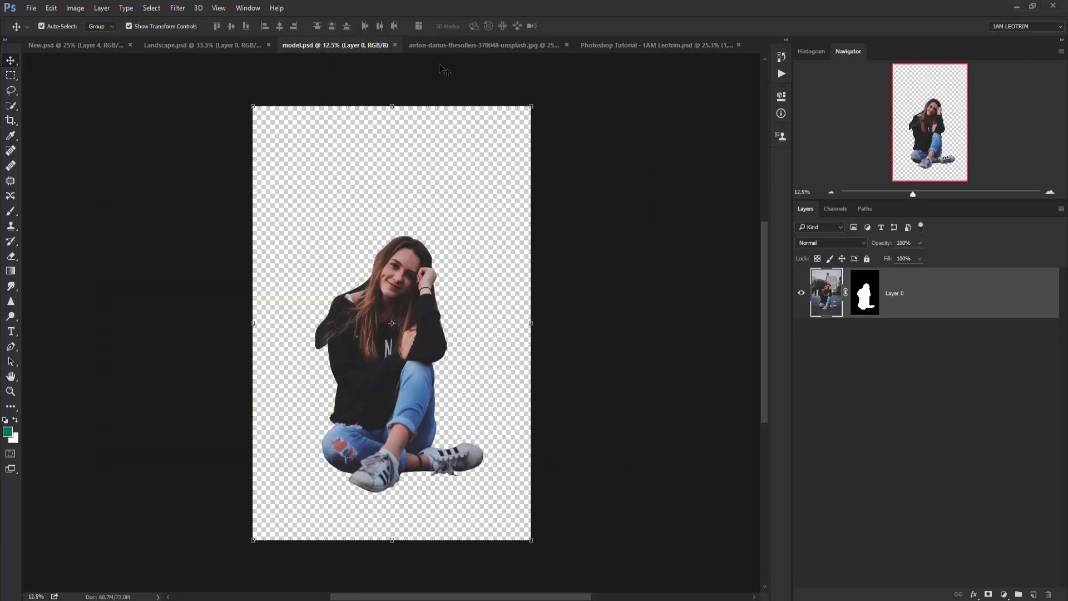
click(14, 76)
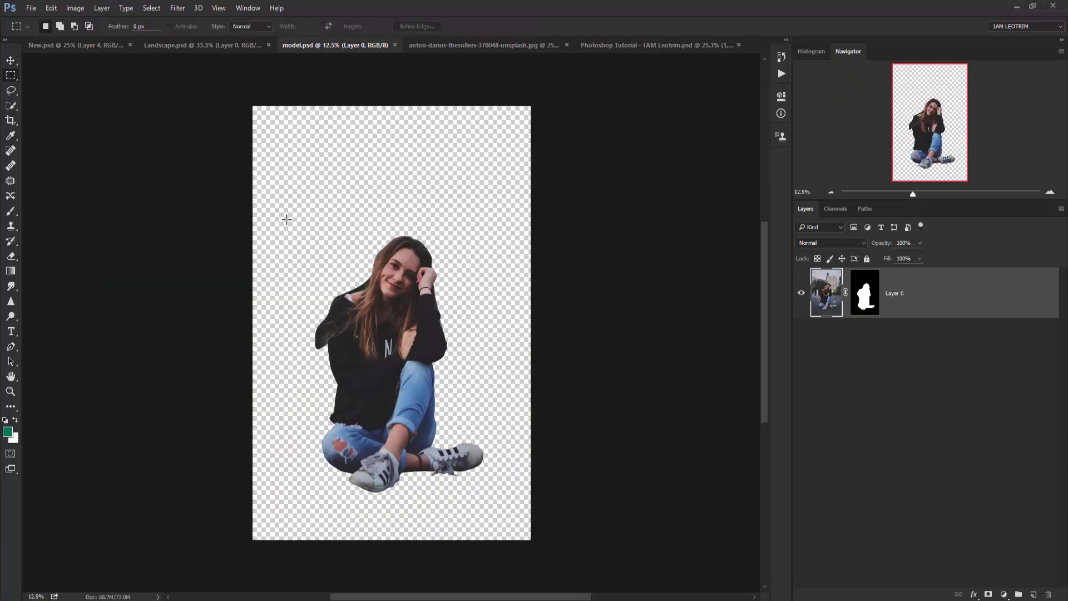
right_click(866, 293)
click(871, 299)
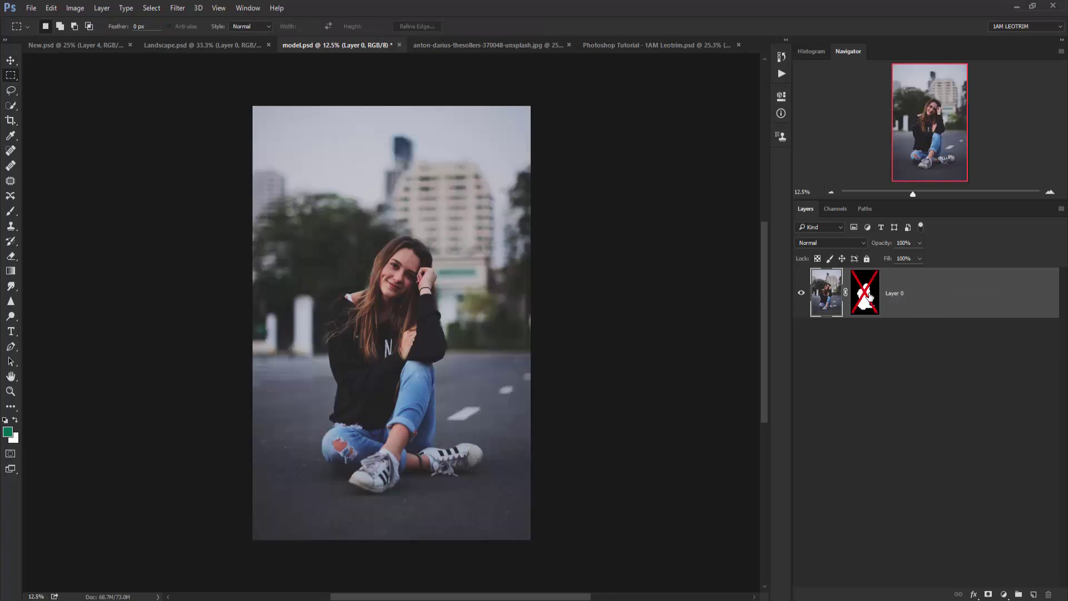
right_click(860, 292)
click(885, 296)
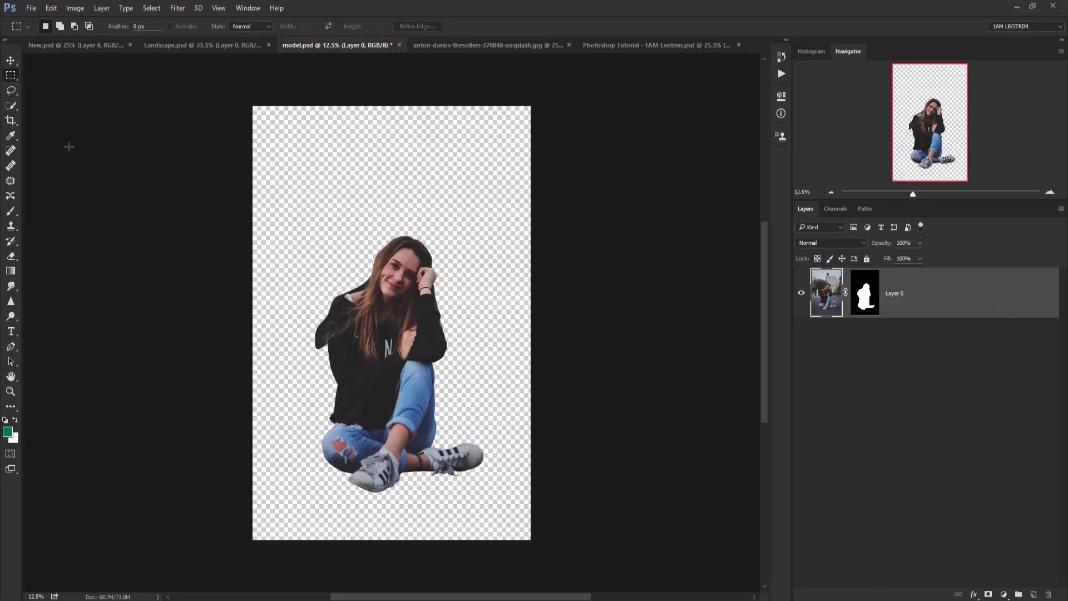
Copy Merged a rectangle around the seated girl and return to the tutorial document
drag(273, 201, 509, 510)
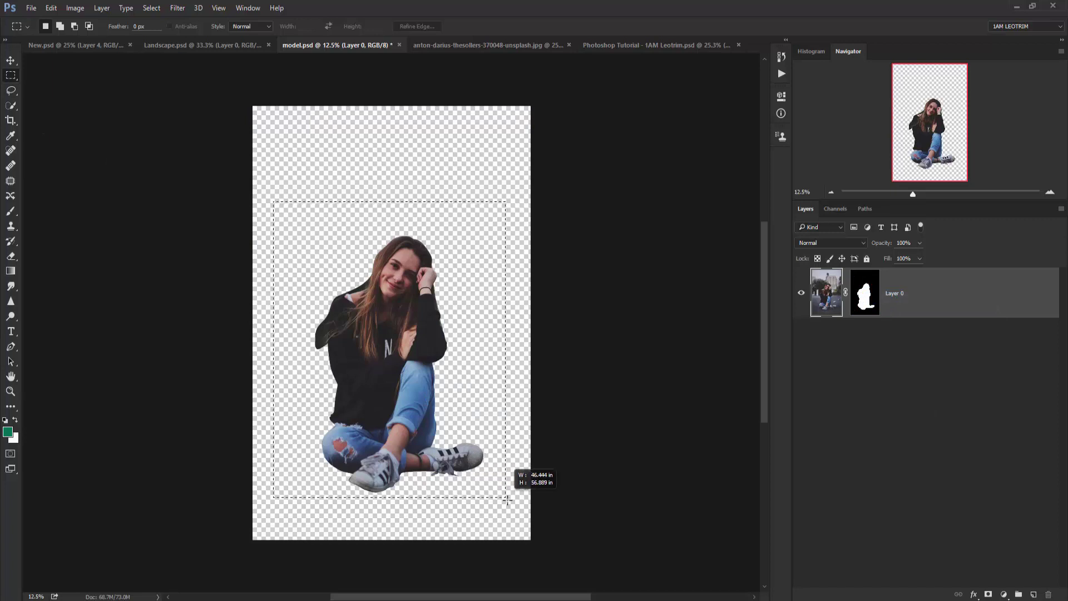
click(51, 7)
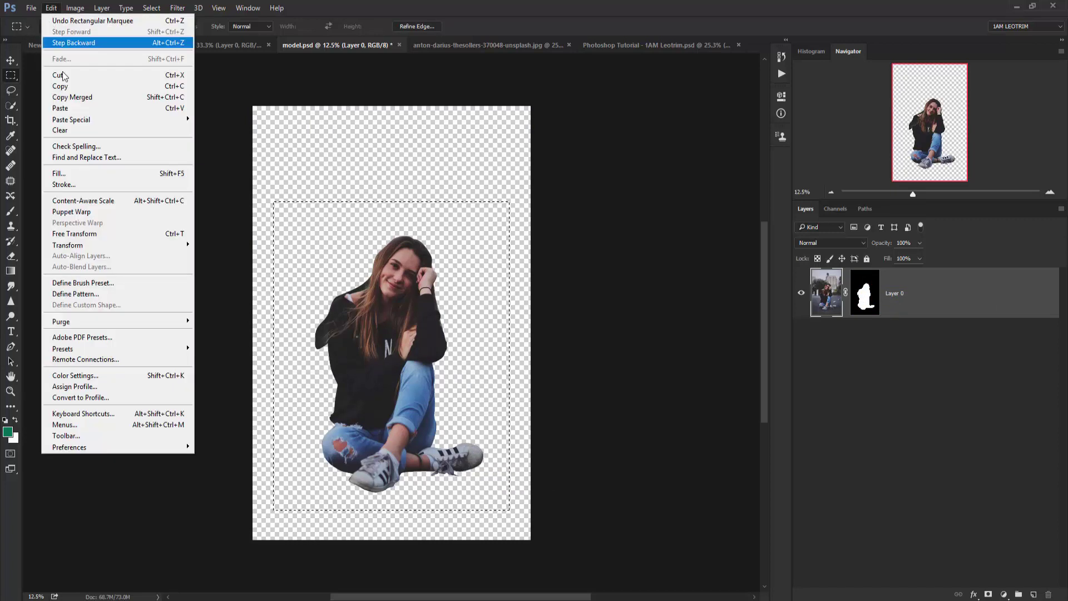
click(75, 99)
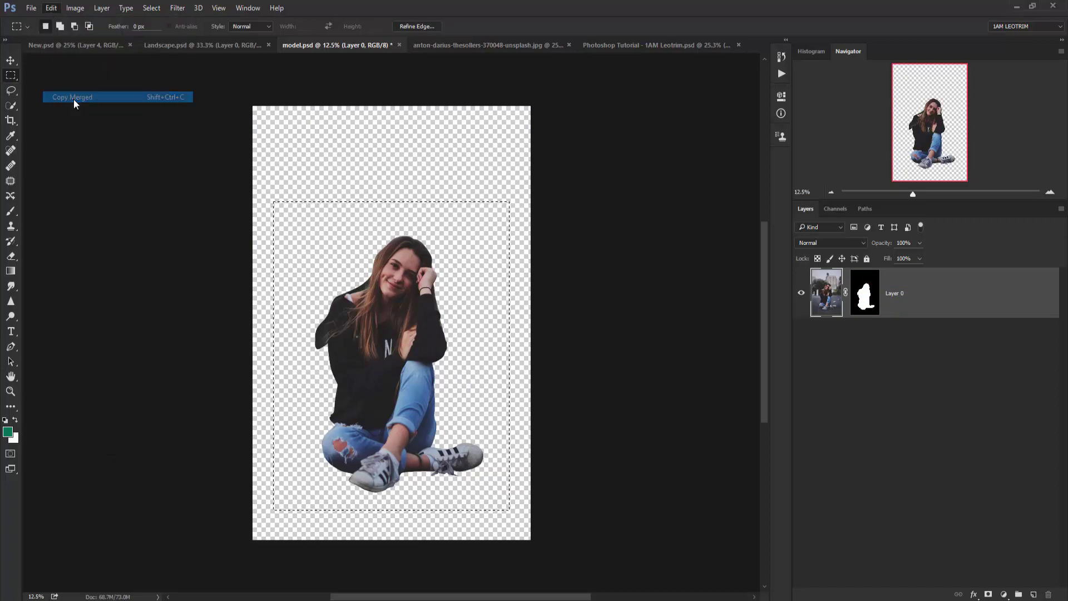
click(594, 47)
click(51, 8)
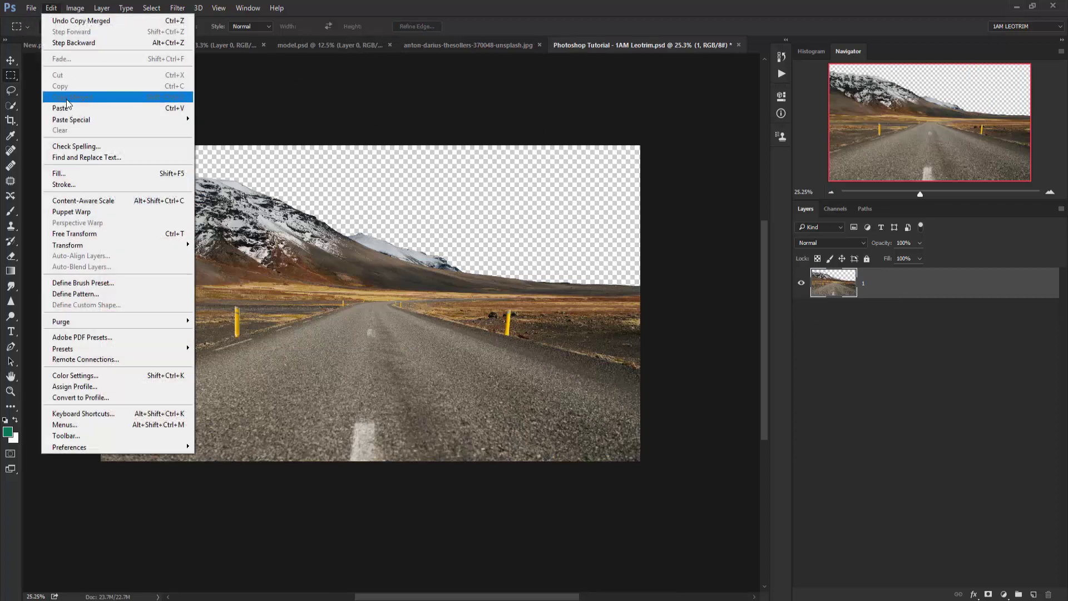
Paste the girl, shrink her to about two-thirds size, and move her toward the road
click(70, 108)
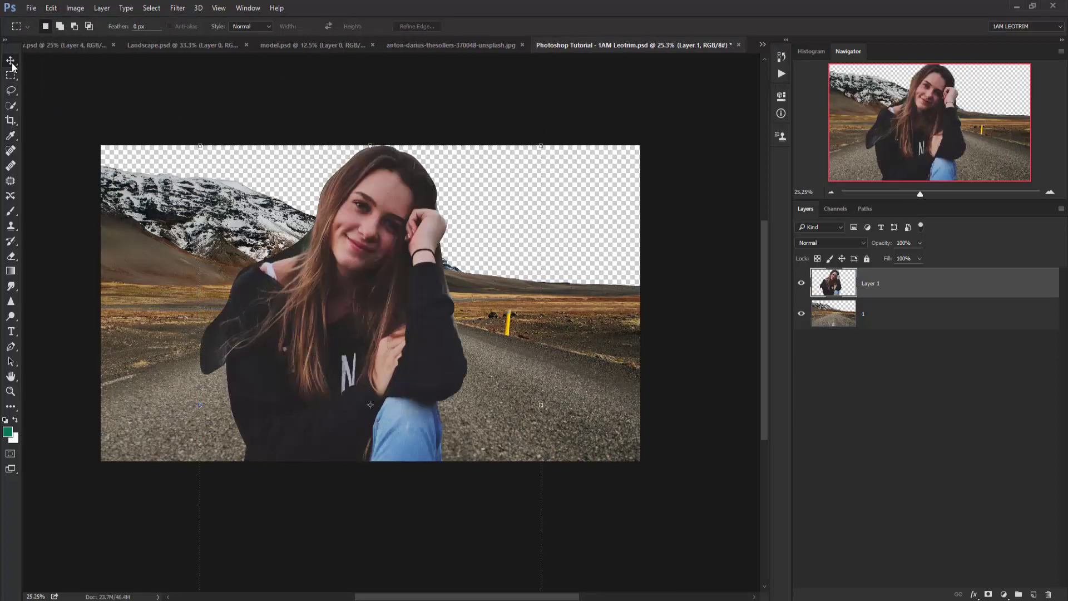
key(ctrl+t)
scroll(298, 239, down, 3)
drag(476, 459, 403, 351)
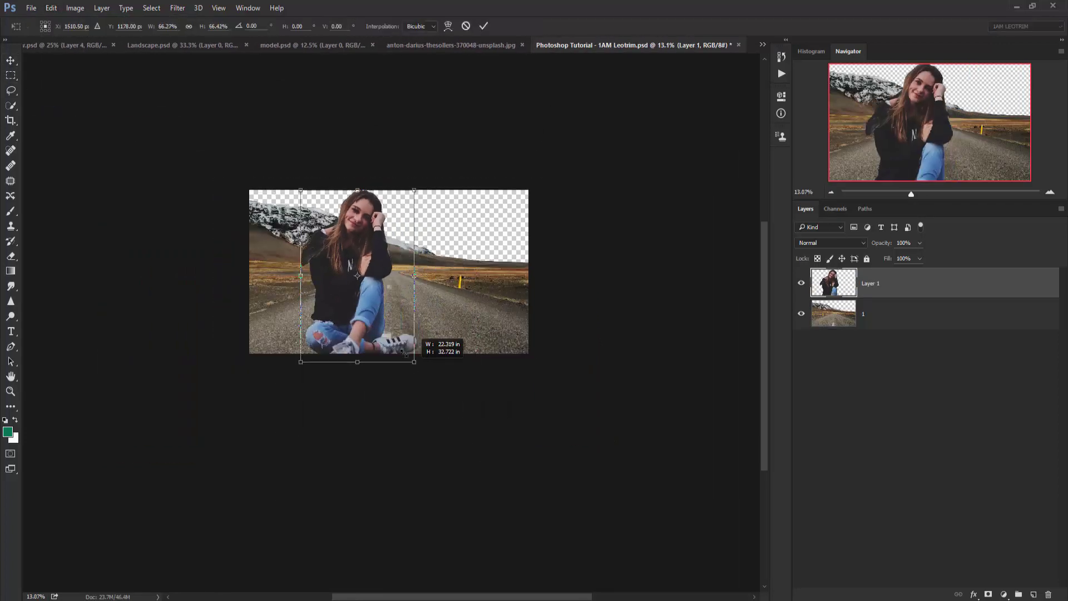
scroll(403, 351, up, 3)
drag(512, 406, 474, 356)
drag(334, 275, 415, 278)
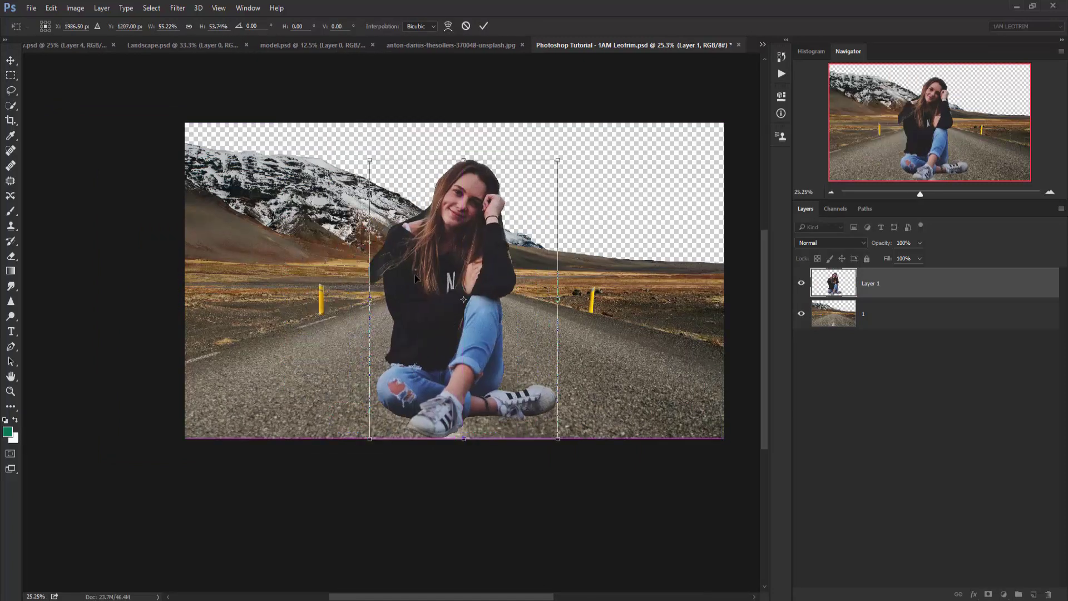
Scale the girl to about 41% and seat her on the road centre line
drag(368, 160, 417, 210)
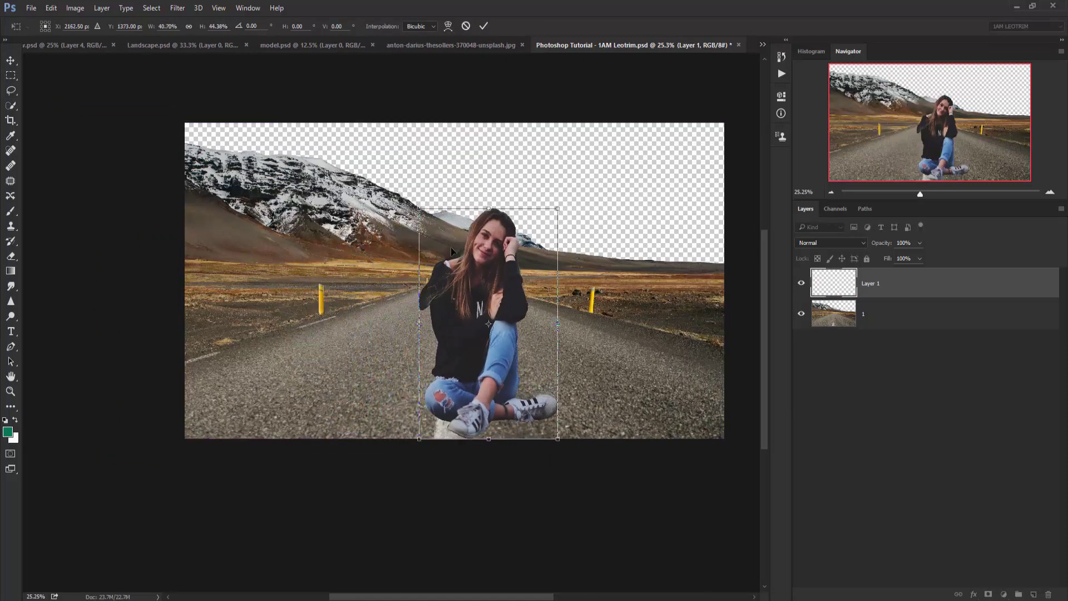
drag(481, 288, 457, 262)
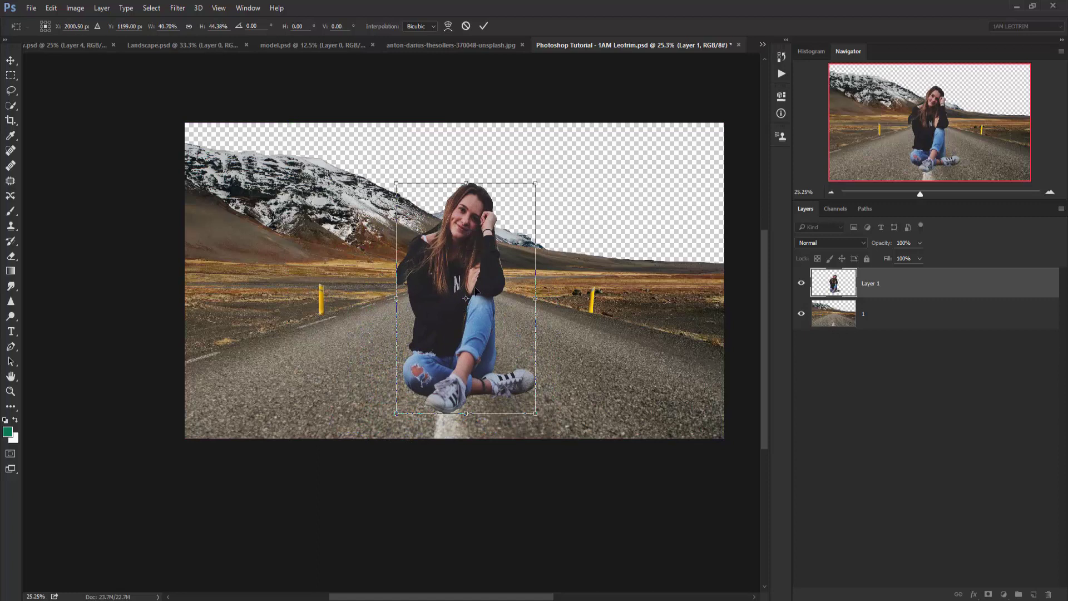
scroll(475, 291, up, 2)
drag(463, 149, 466, 176)
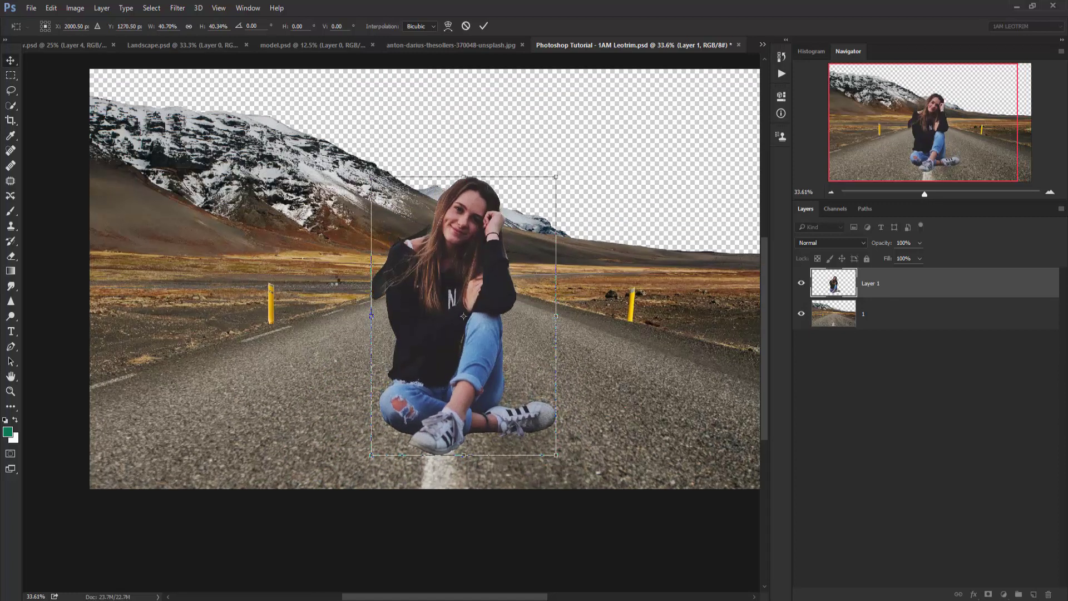
key(Return)
click(317, 308)
scroll(317, 309, down, 1)
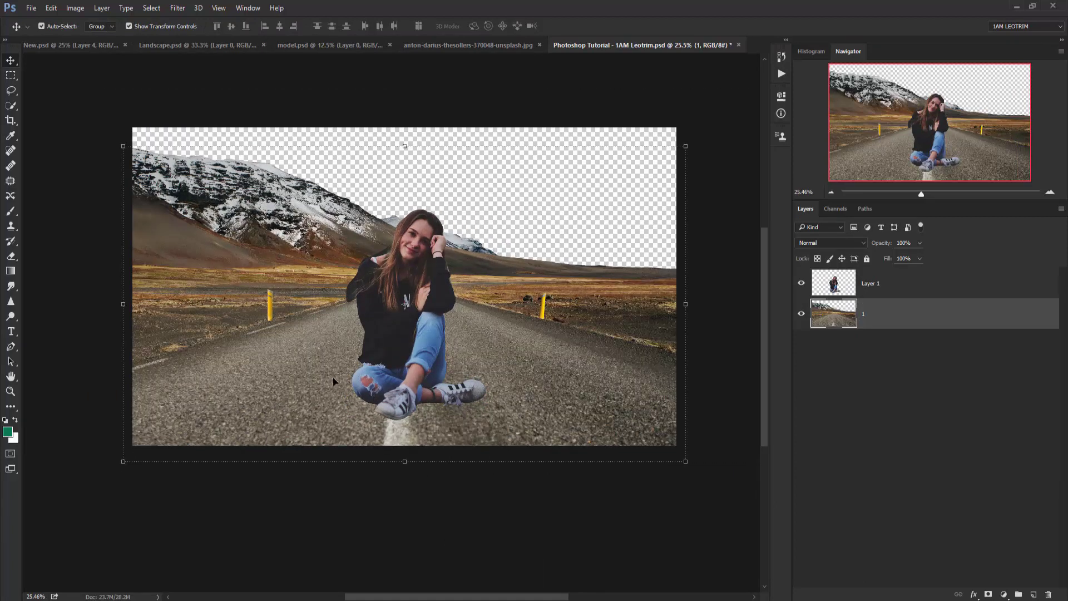
Fine-tune the road landscape's position and width under the girl, then show the sunset sky photo
drag(333, 382, 332, 371)
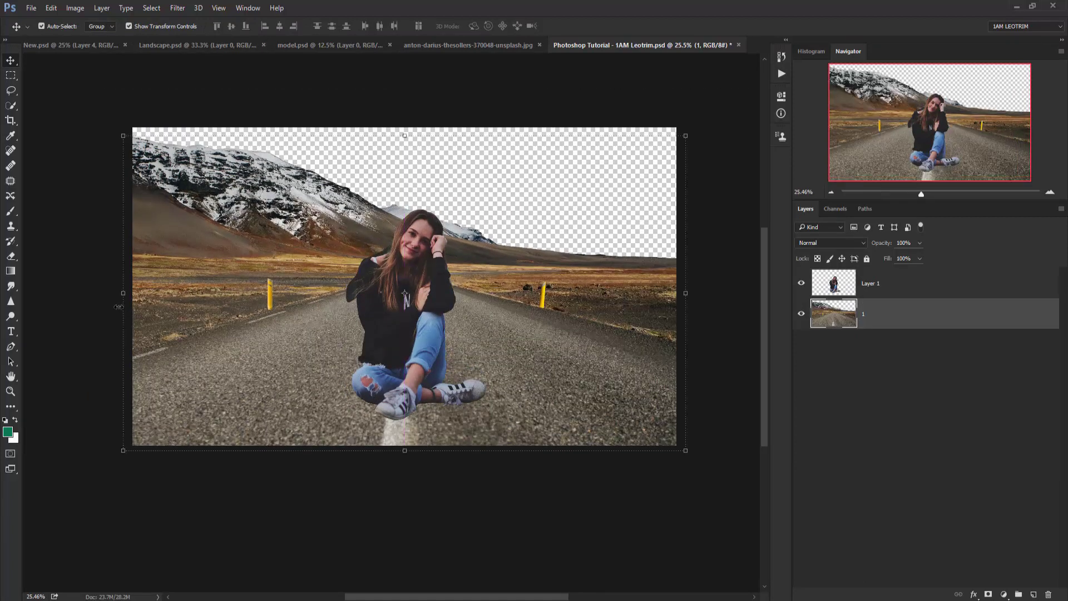
drag(119, 306, 128, 307)
drag(321, 425, 322, 439)
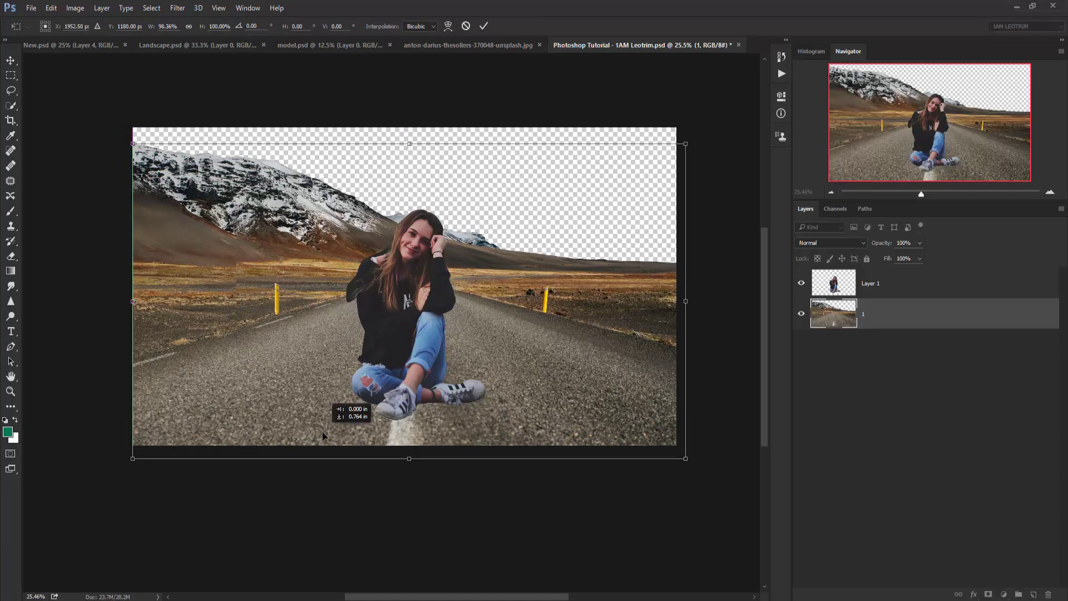
drag(276, 285, 270, 284)
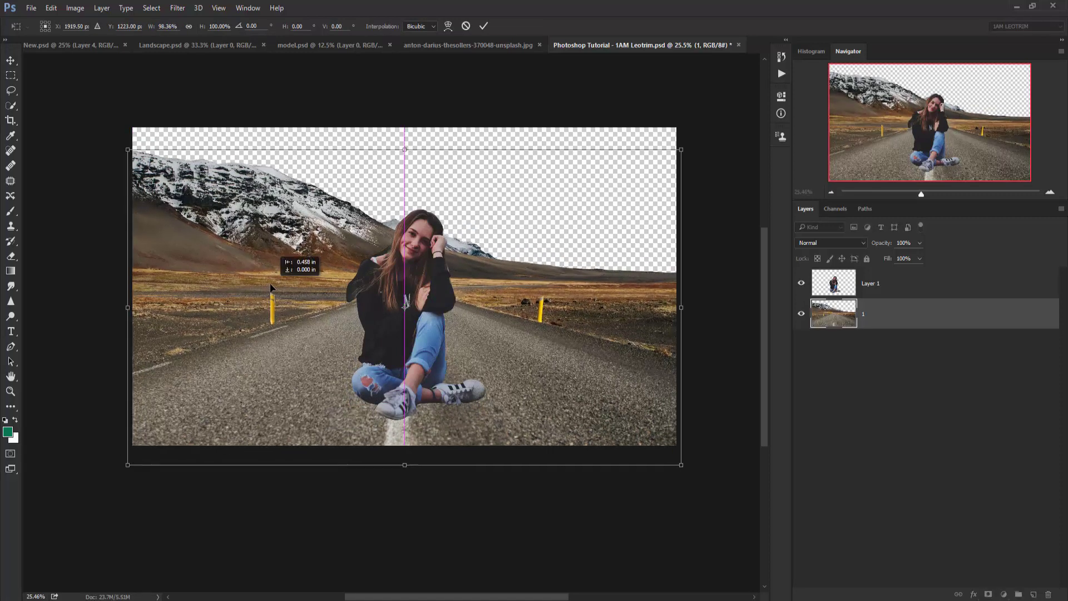
key(Return)
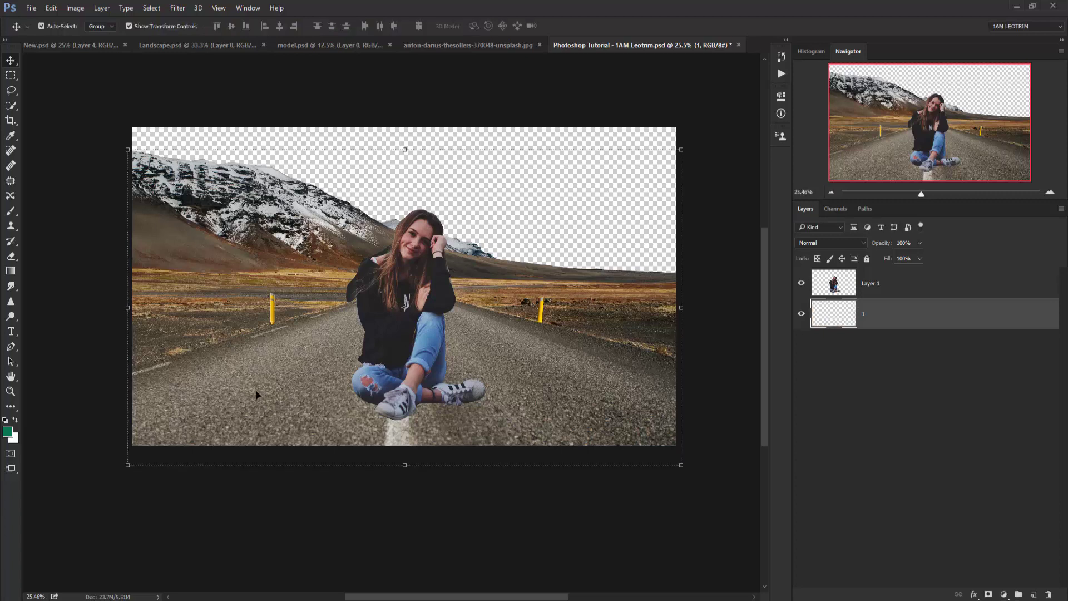
click(421, 47)
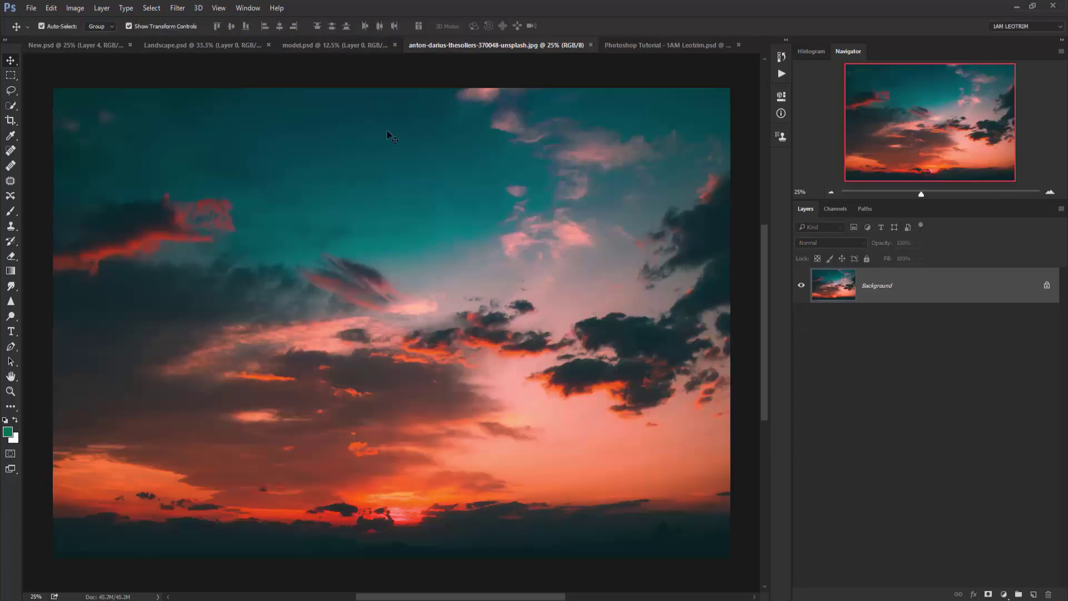
Select the whole sunset sky image, Copy Merged it, and return to the girl composite
click(14, 79)
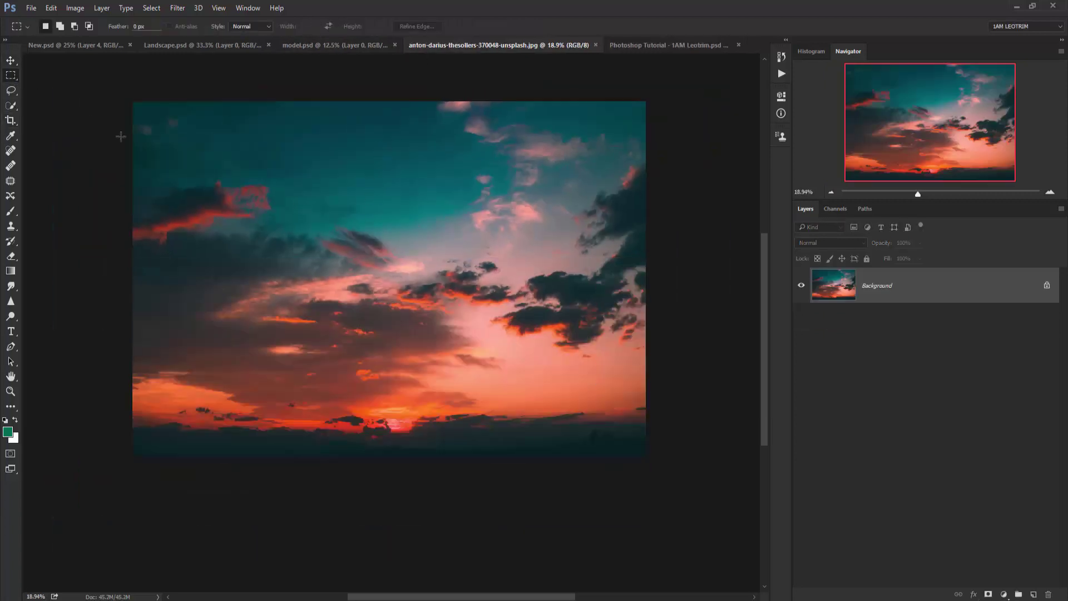
drag(126, 92, 668, 468)
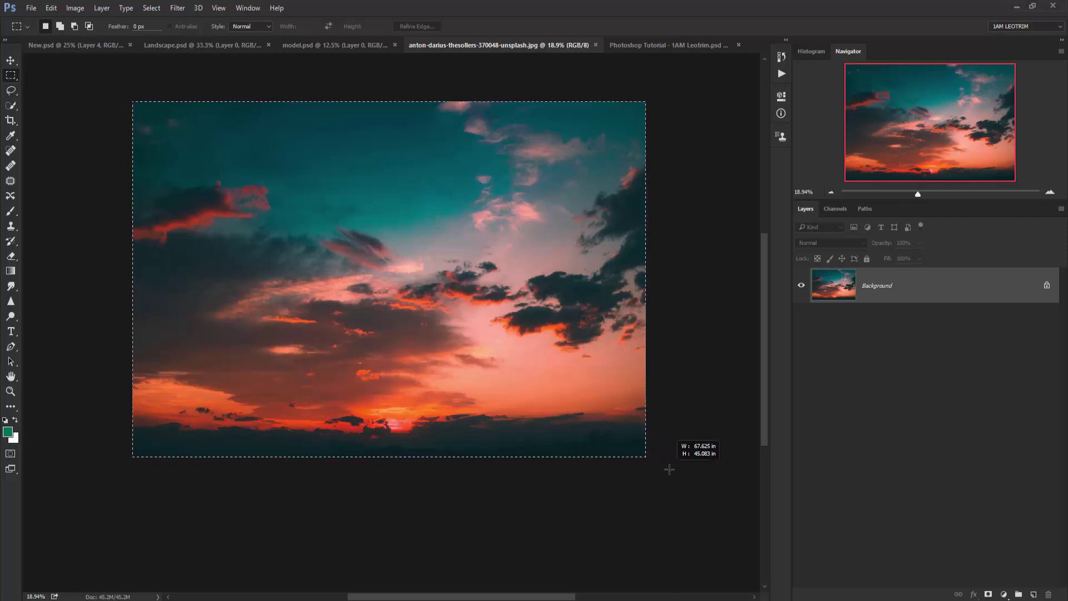
click(51, 8)
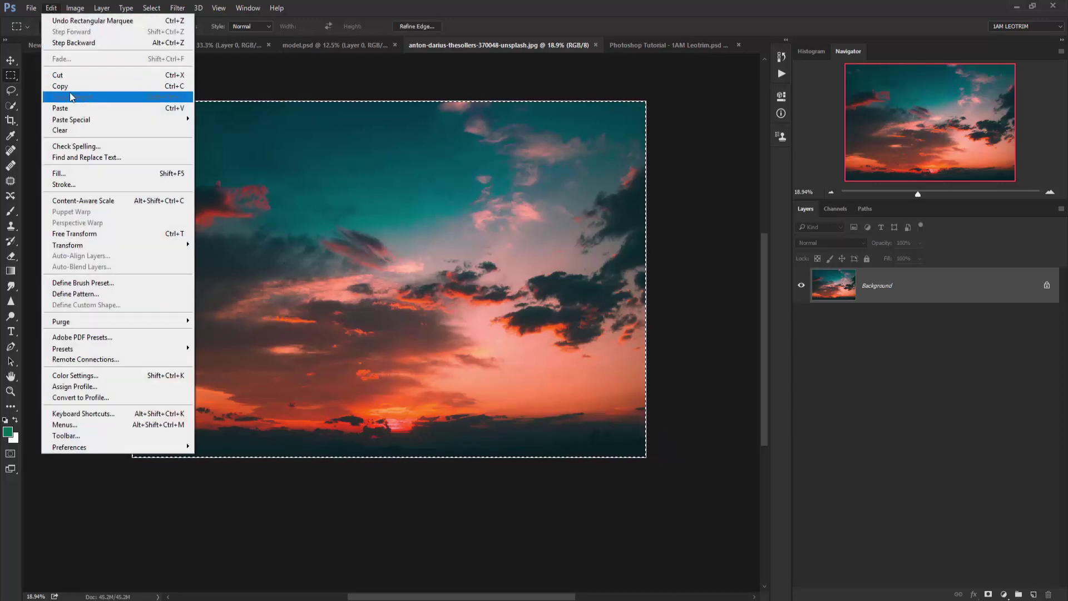
click(286, 90)
drag(111, 94, 700, 455)
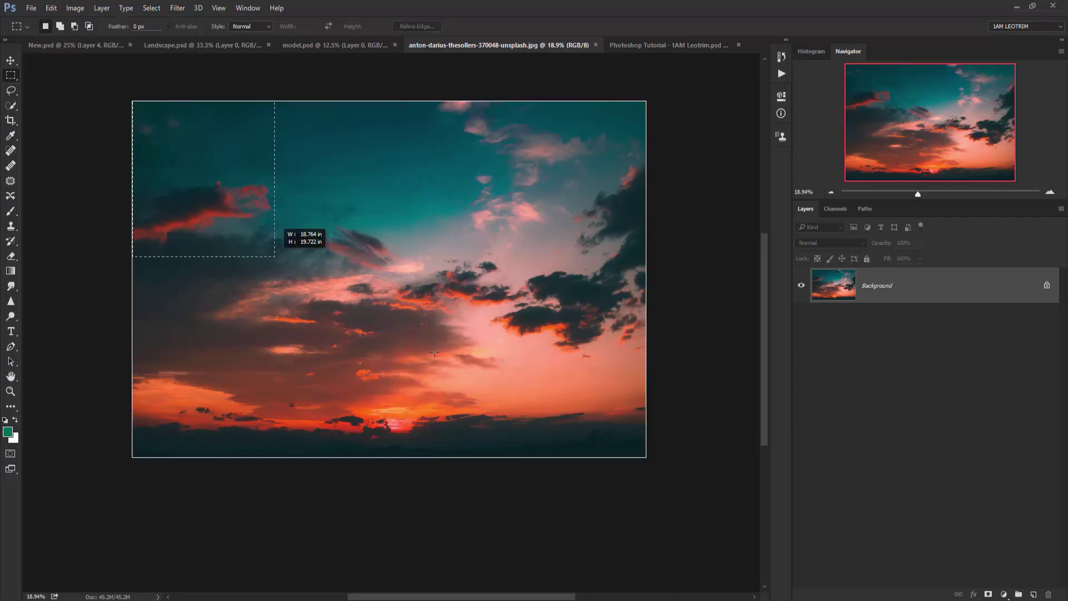
click(51, 8)
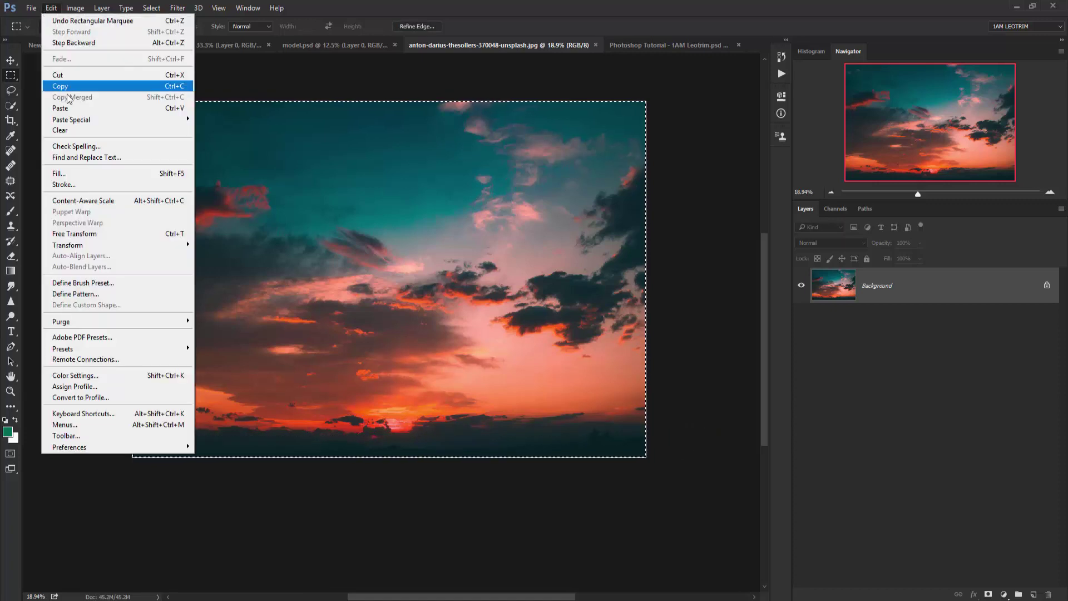
click(68, 98)
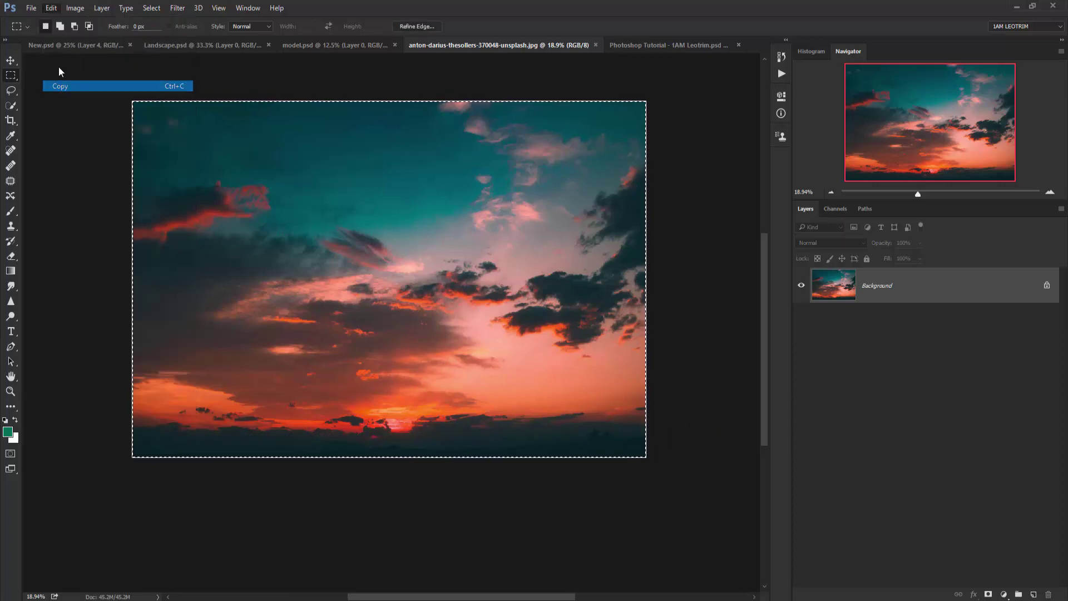
click(662, 46)
click(51, 8)
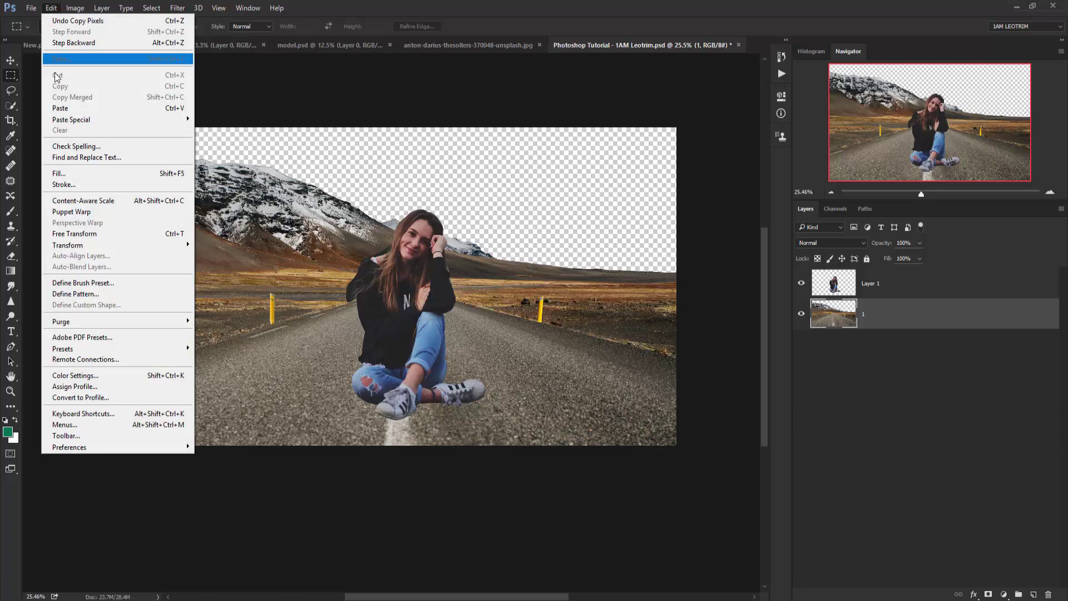
Paste the sunset sky as Layer 2, scale it over the upper scene, and place it below layer 1
click(60, 106)
click(11, 61)
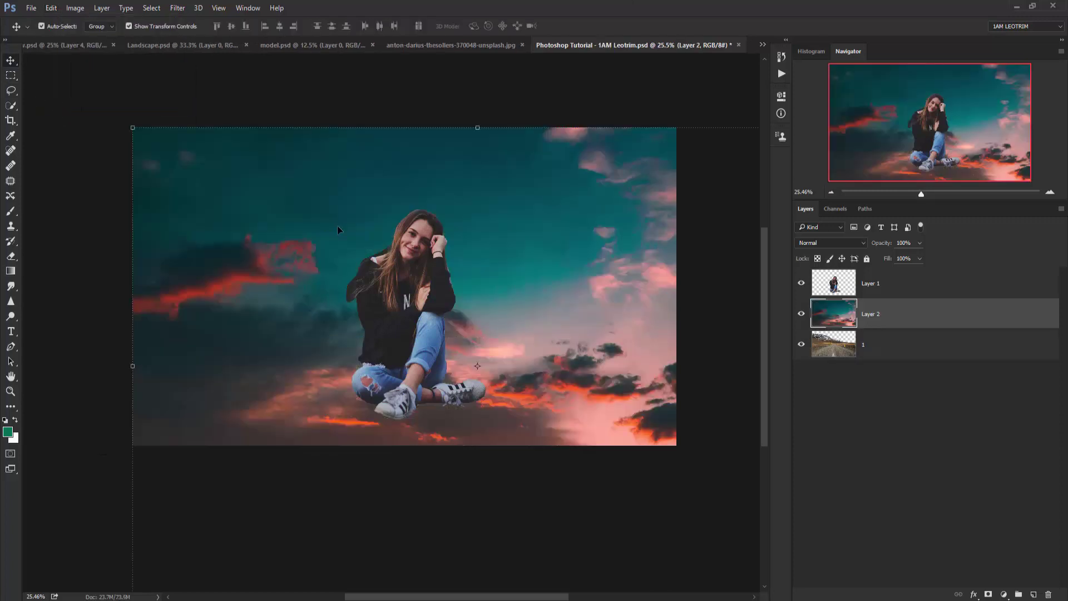
scroll(418, 227, down, 3)
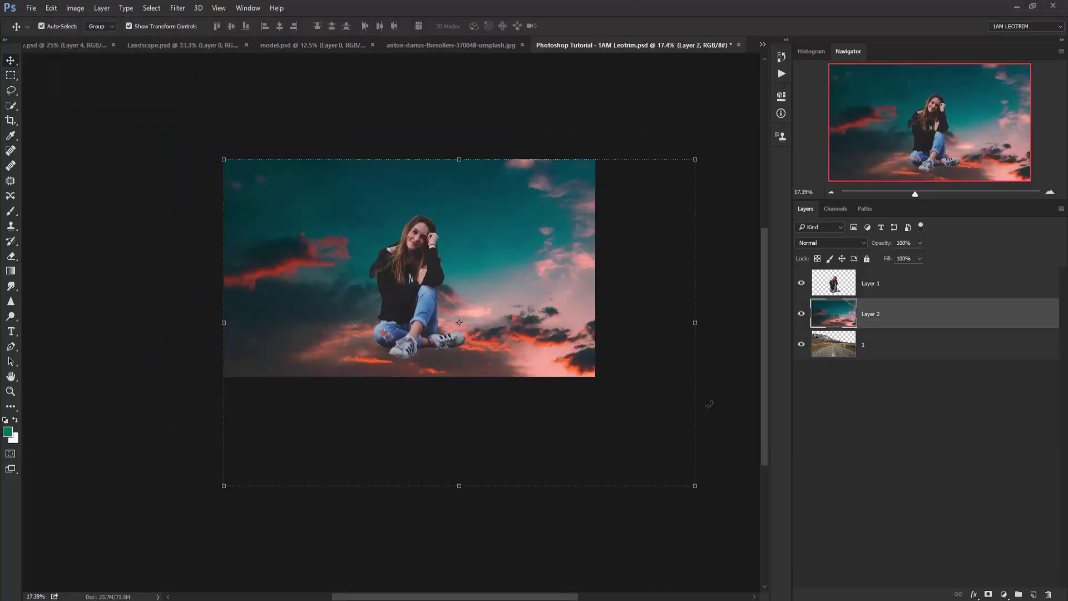
click(471, 484)
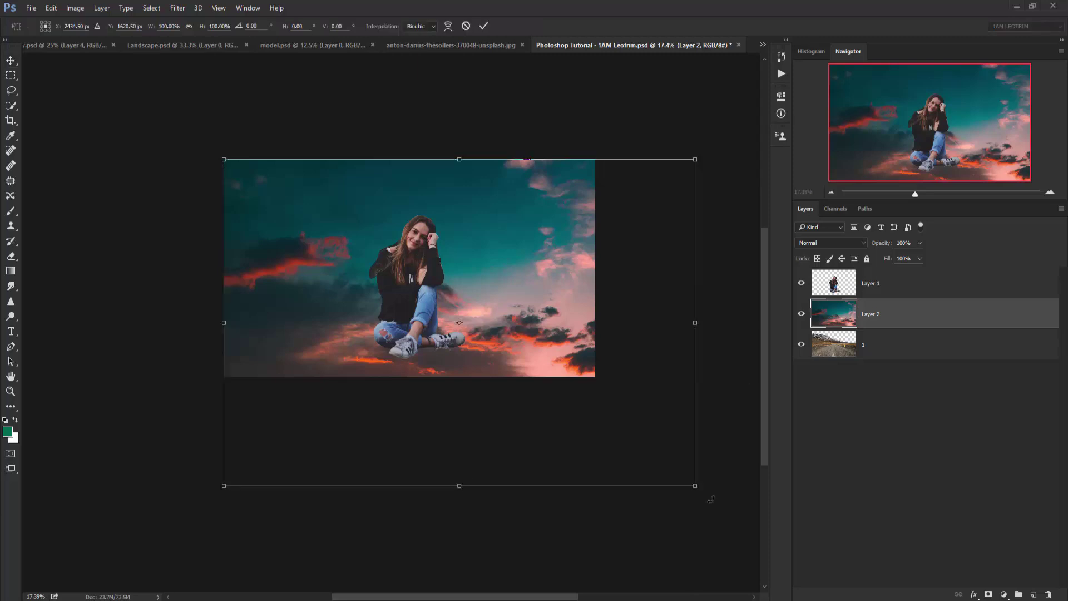
drag(696, 486, 599, 313)
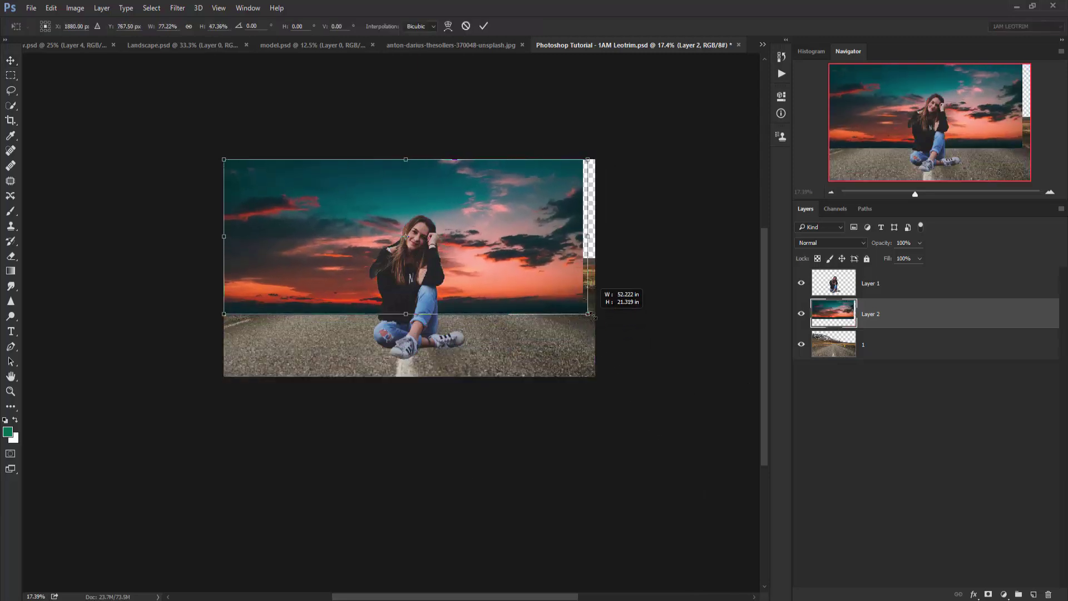
scroll(405, 162, up, 5)
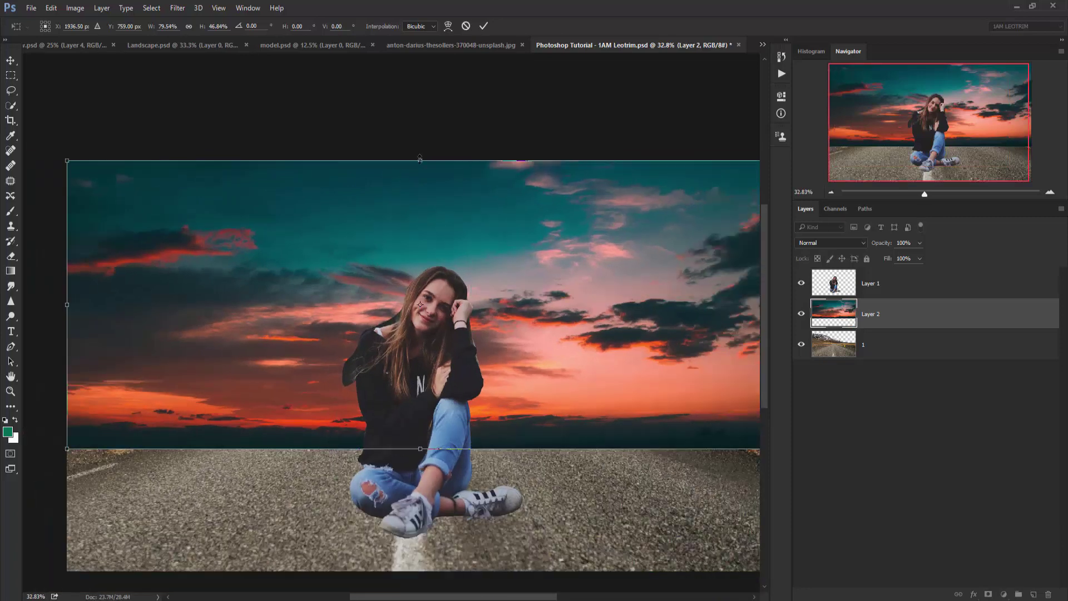
drag(420, 158, 420, 127)
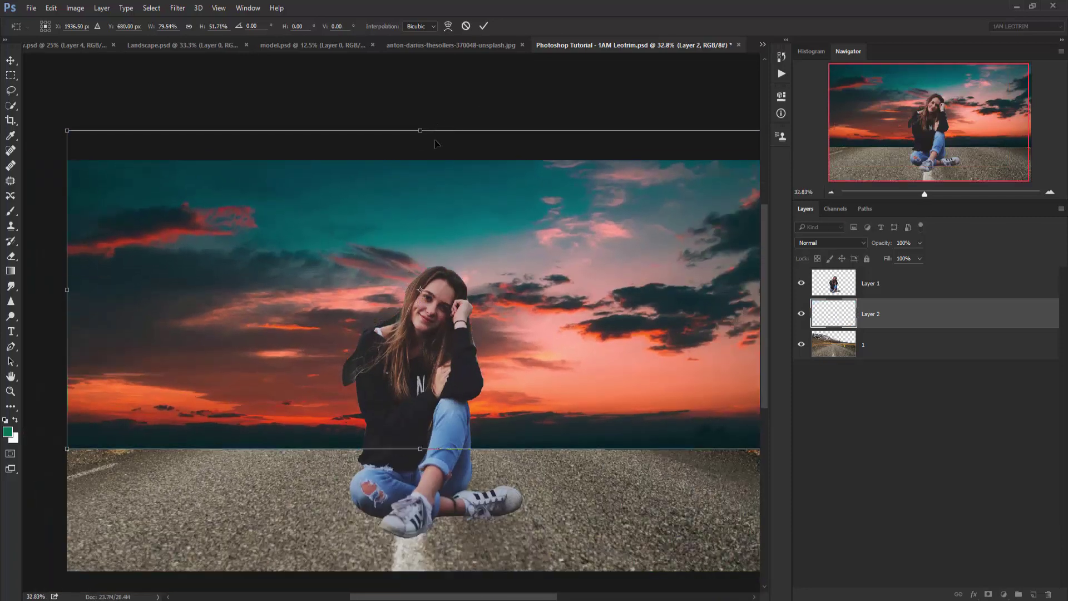
drag(373, 270, 363, 257)
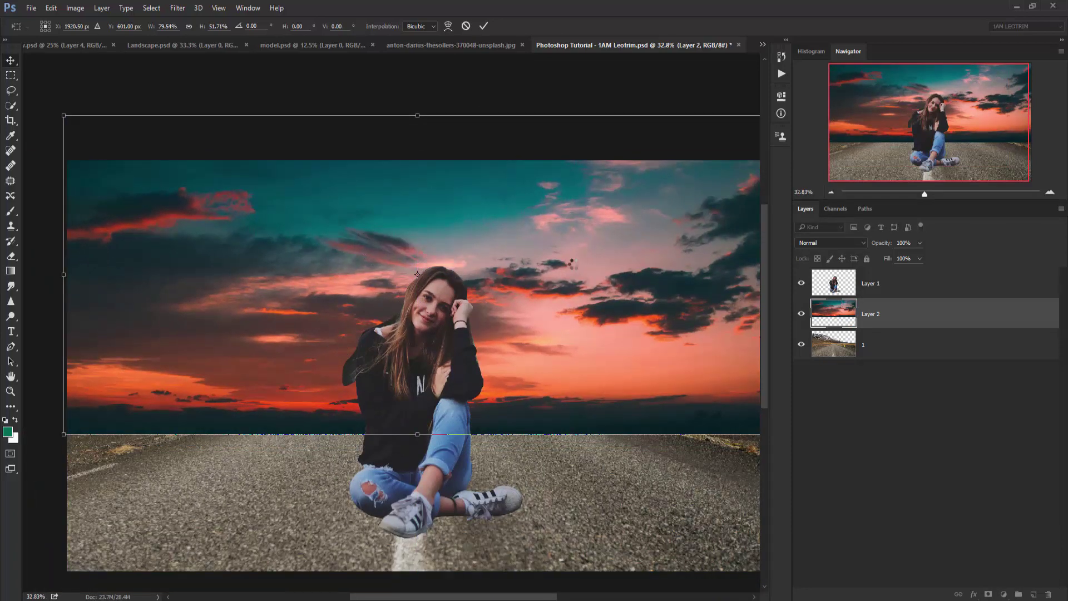
key(Return)
drag(833, 313, 833, 356)
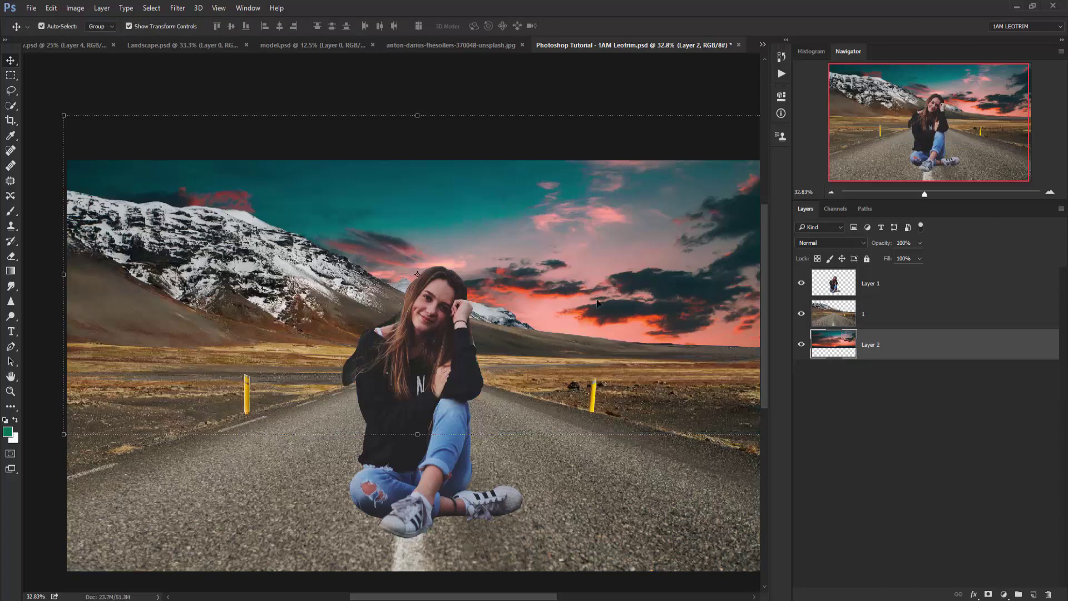
Reposition the sky behind the mountains and move the road photo slightly down
scroll(345, 245, down, 2)
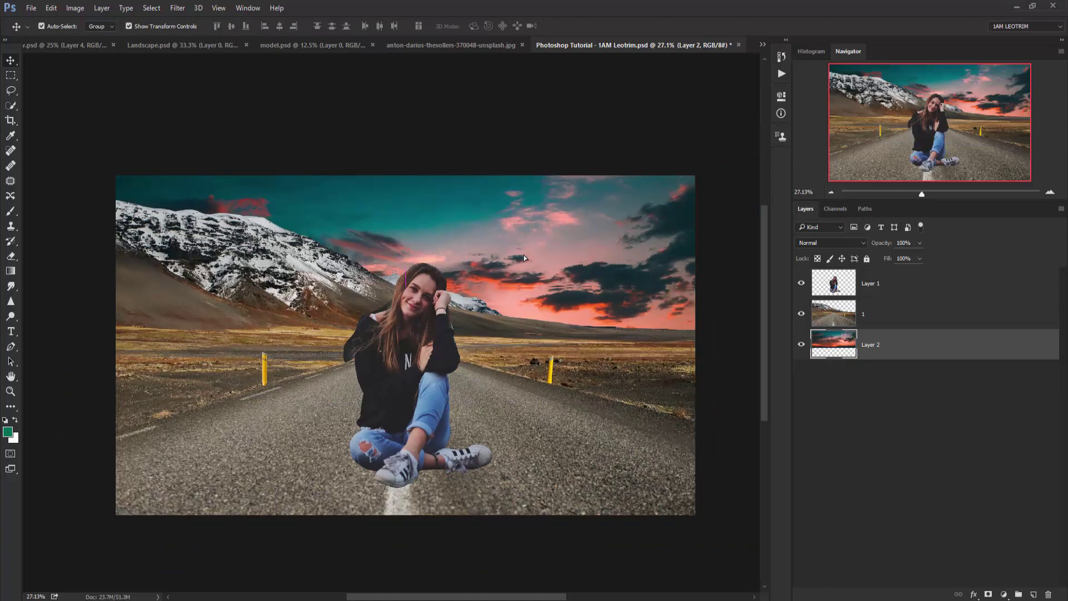
drag(523, 255, 522, 237)
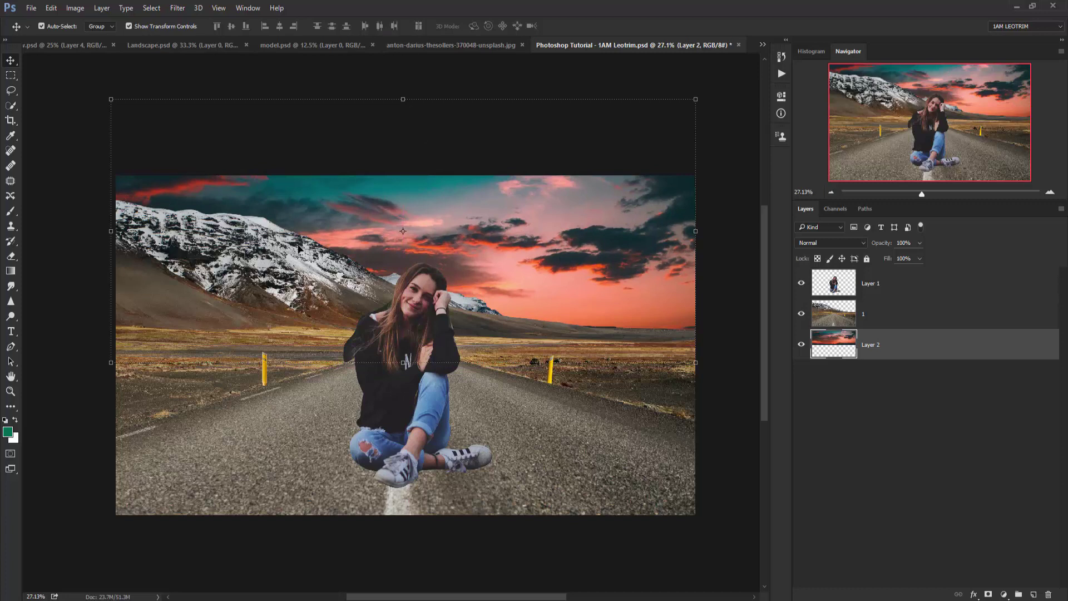
click(299, 250)
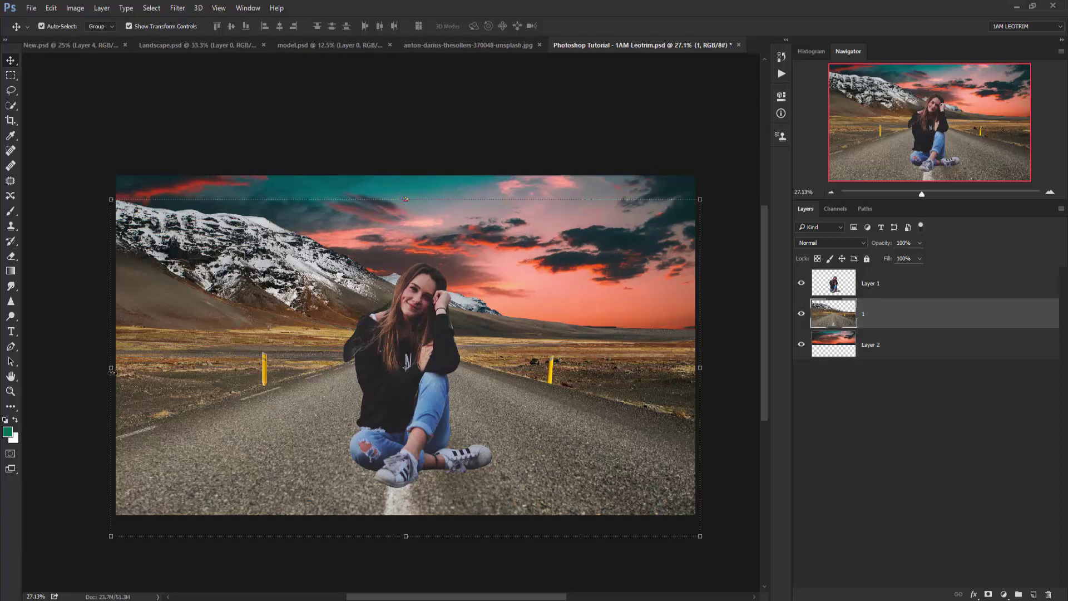
drag(344, 384, 338, 382)
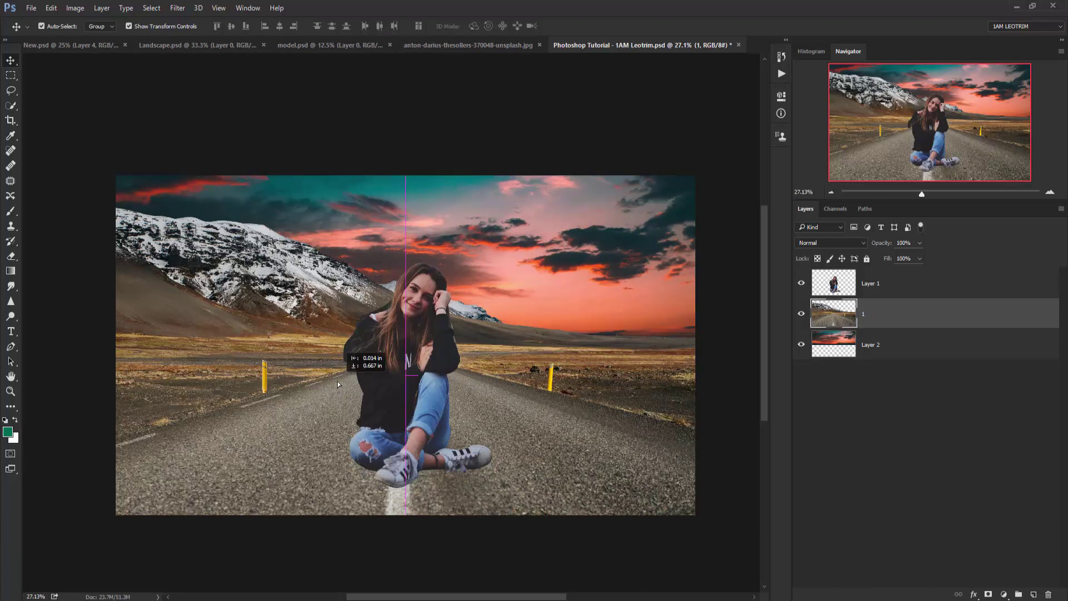
scroll(331, 357, up, 1)
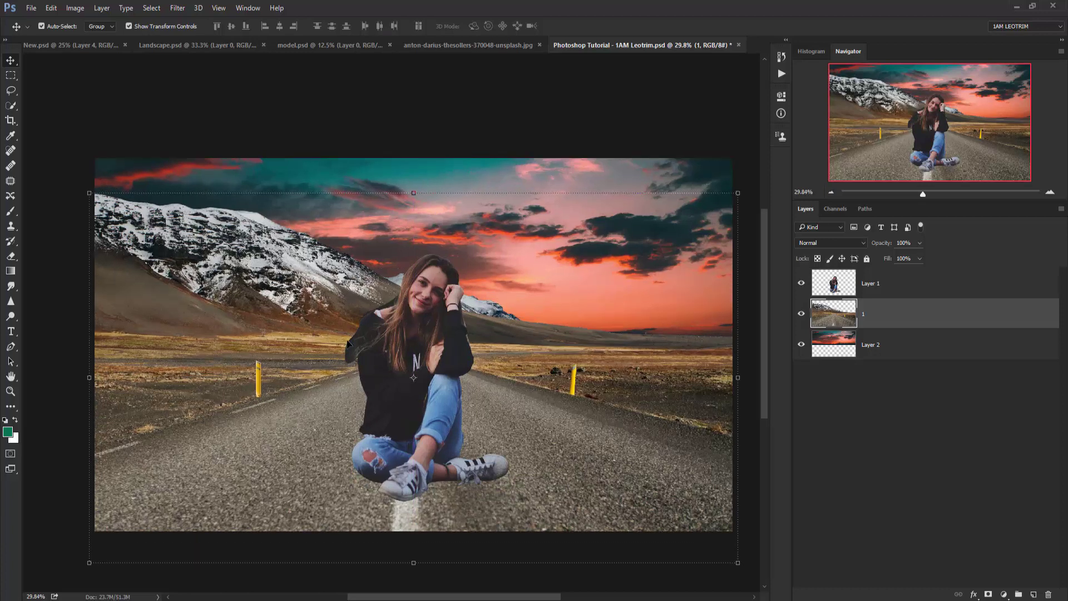
Duplicate the sky layer and stack Layer 2 copy above the road photo
click(484, 262)
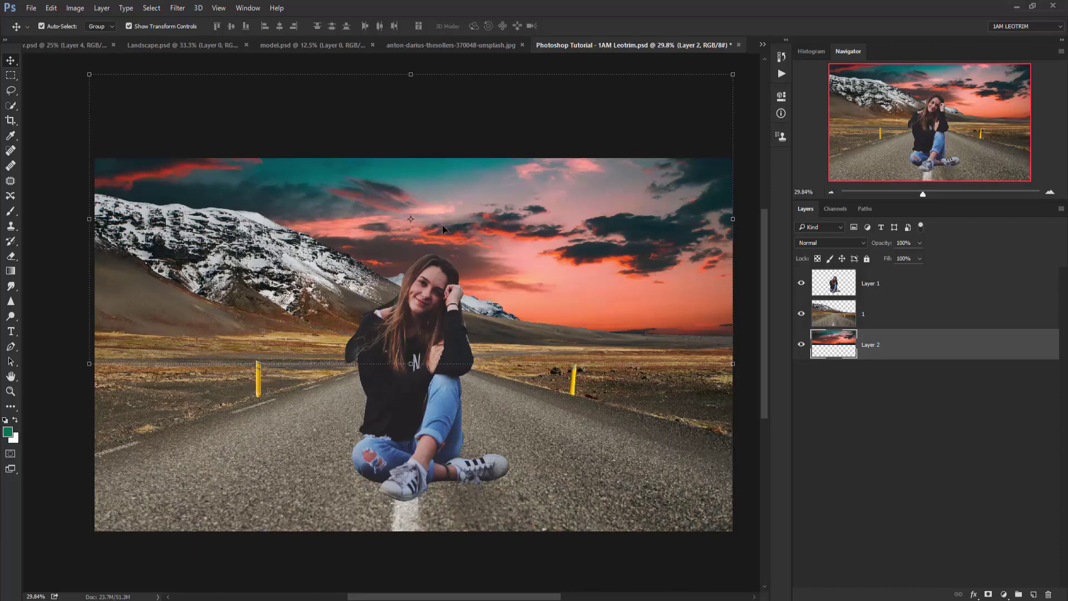
click(101, 8)
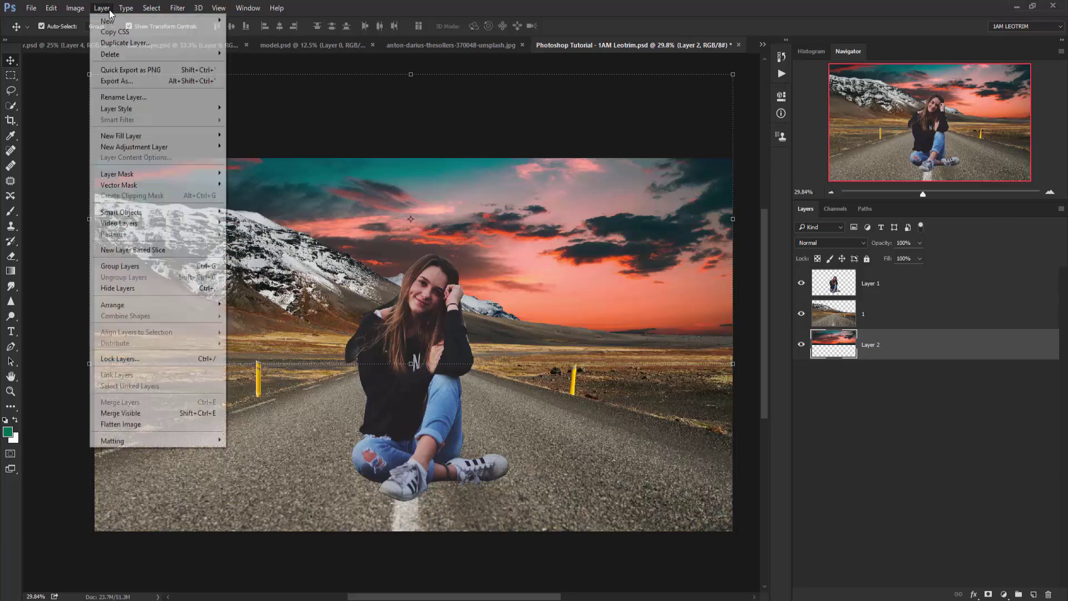
click(118, 44)
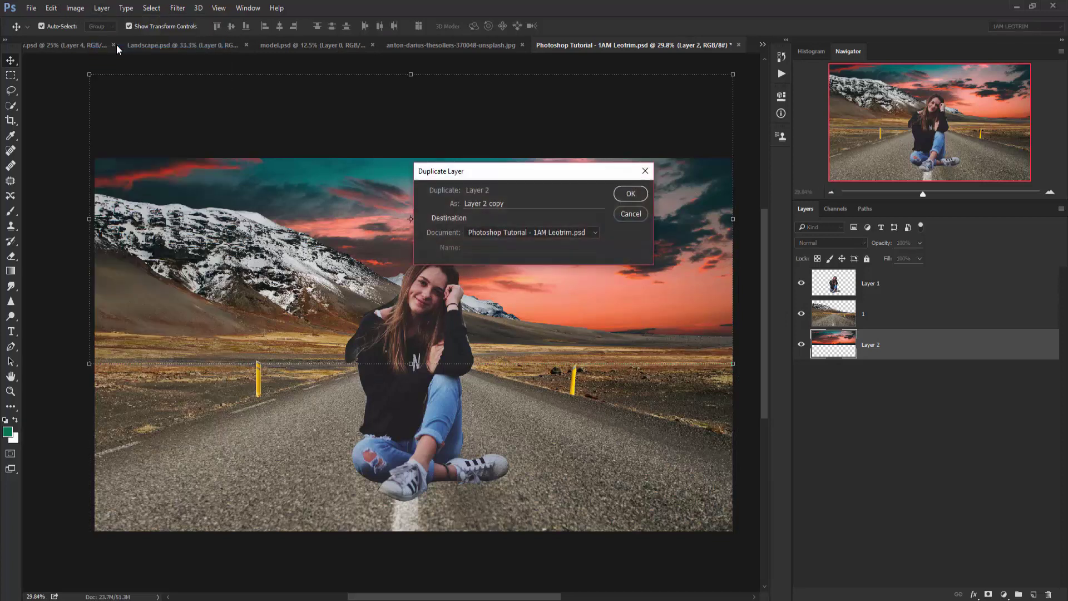
click(622, 191)
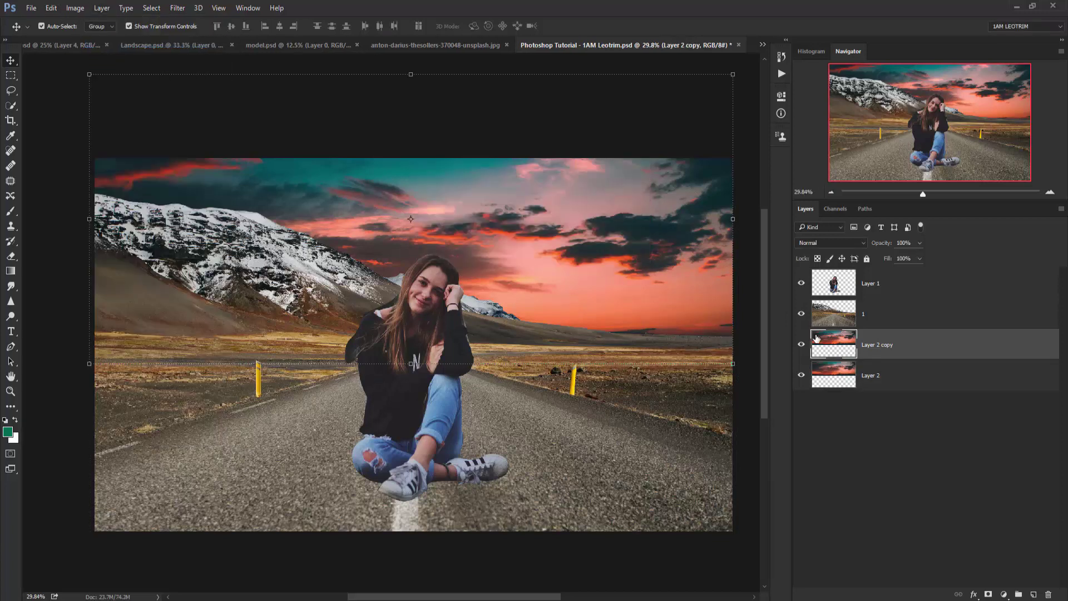
drag(816, 338, 823, 300)
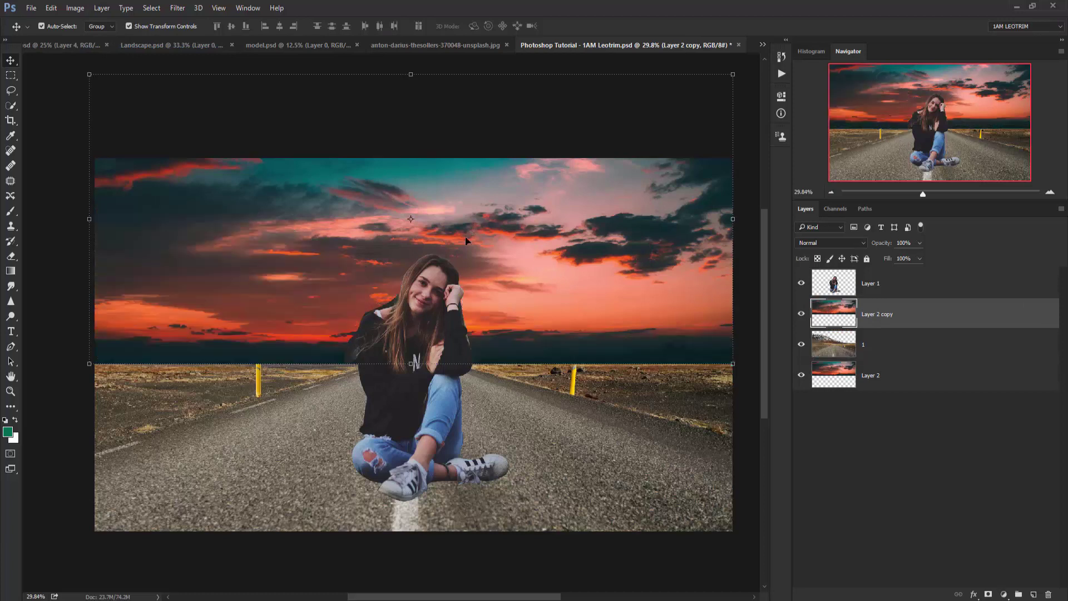
Set up the Brush at about 76% opacity and add a layer mask to Layer 2 copy
click(11, 211)
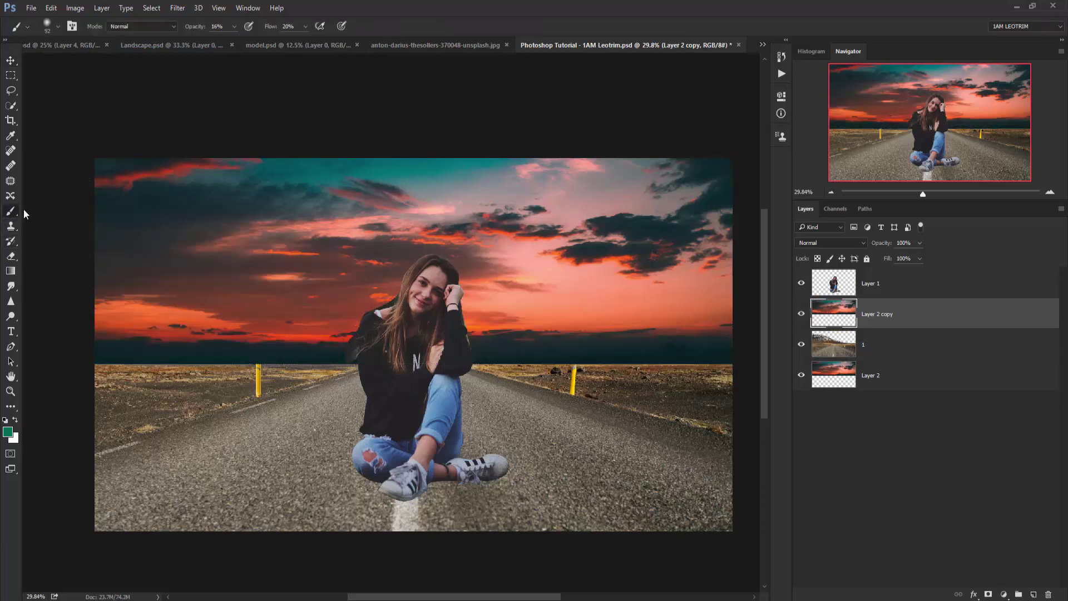
click(57, 29)
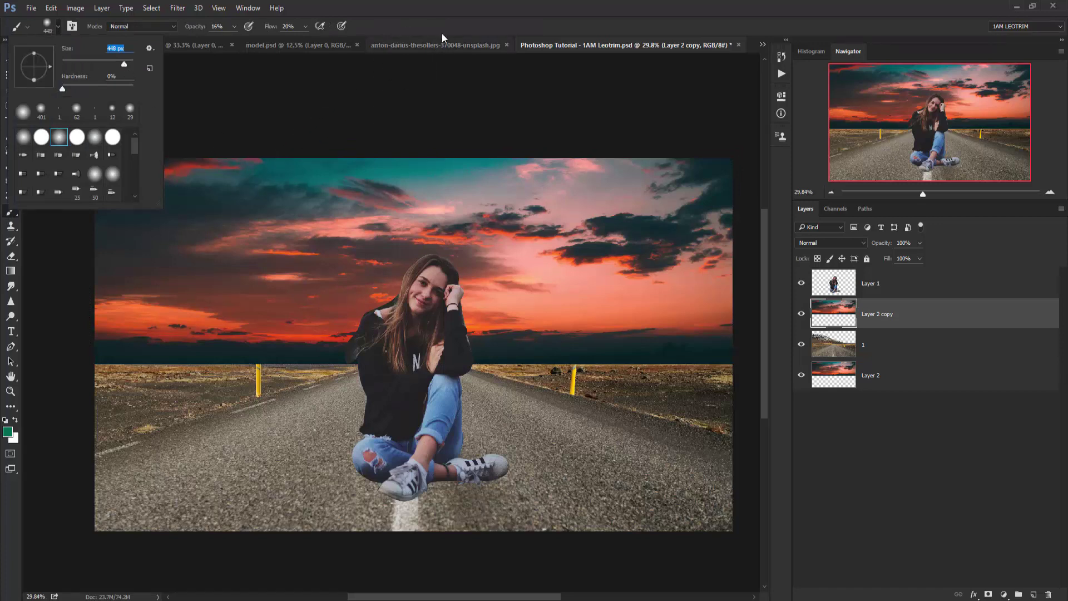
key(Return)
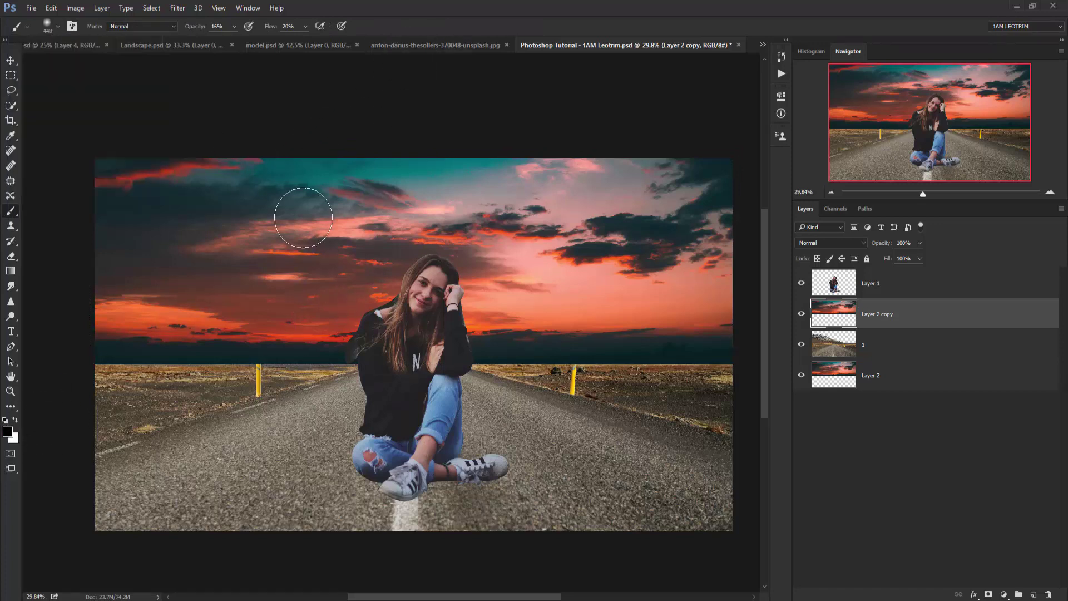
scroll(591, 362, down, 2)
scroll(679, 356, up, 4)
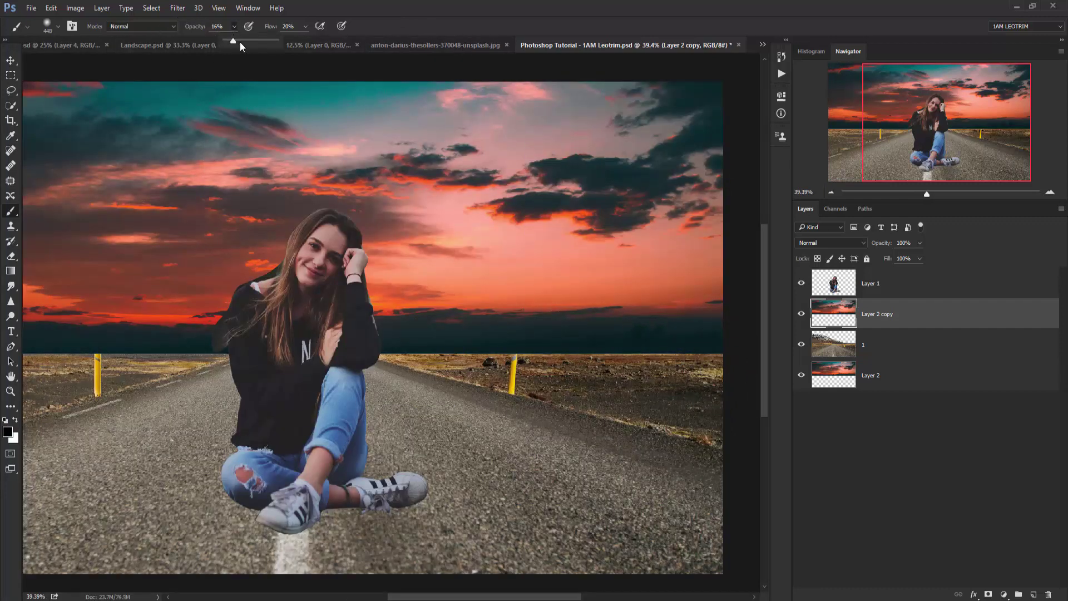
drag(264, 41, 266, 41)
click(984, 594)
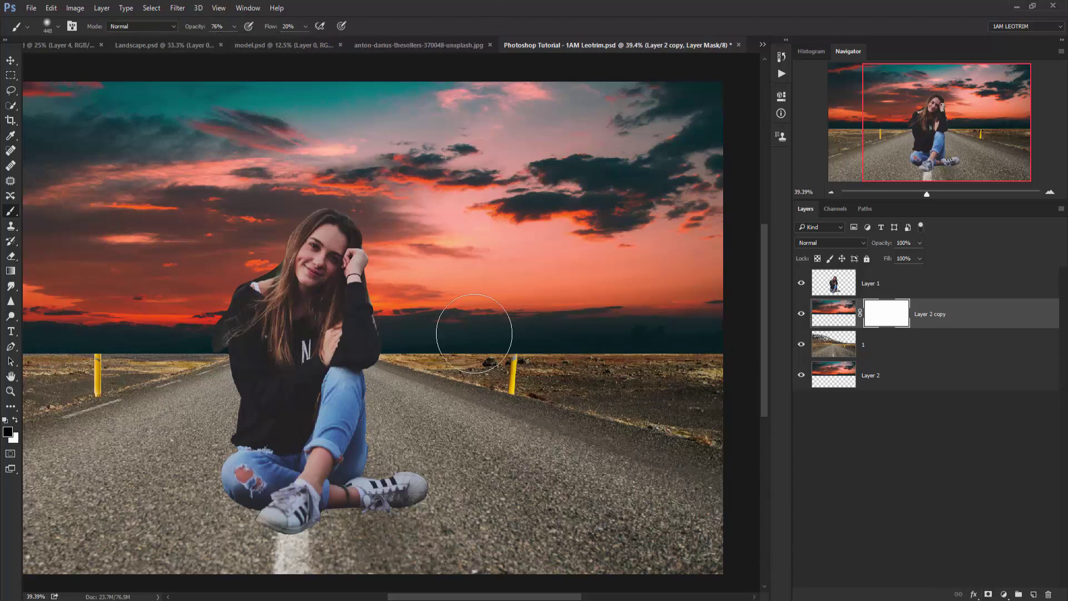
Paint the mask to hide the dark horizon band and reveal the snowy mountain left of the girl
mouse_move(474, 333)
mouse_down()
mouse_move(579, 365)
mouse_move(725, 382)
mouse_move(706, 362)
mouse_move(586, 337)
mouse_move(675, 346)
mouse_move(397, 349)
mouse_up()
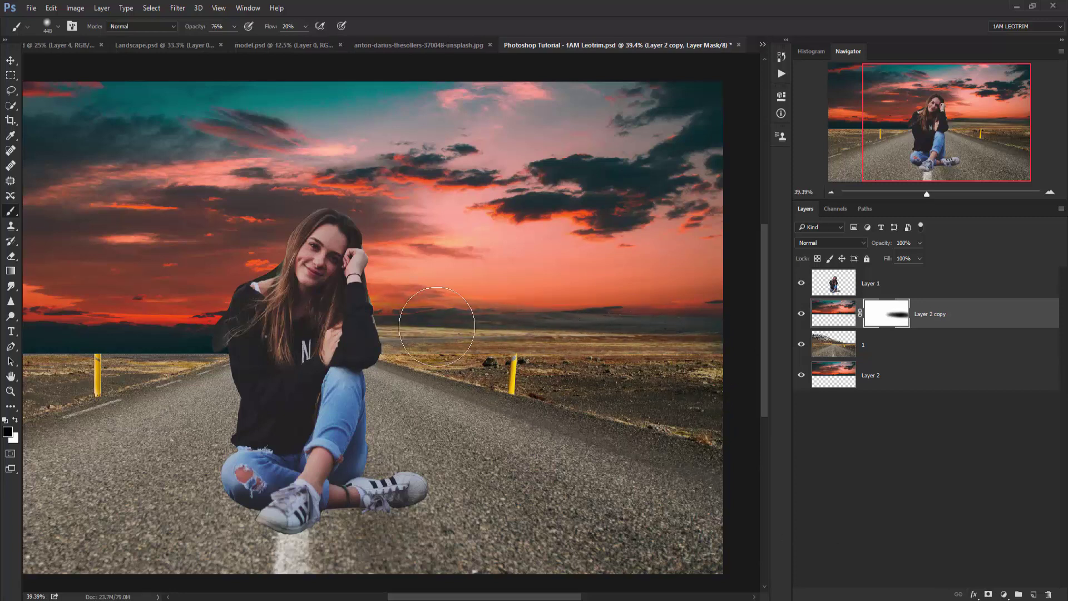
scroll(603, 322, down, 2)
scroll(422, 370, up, 2)
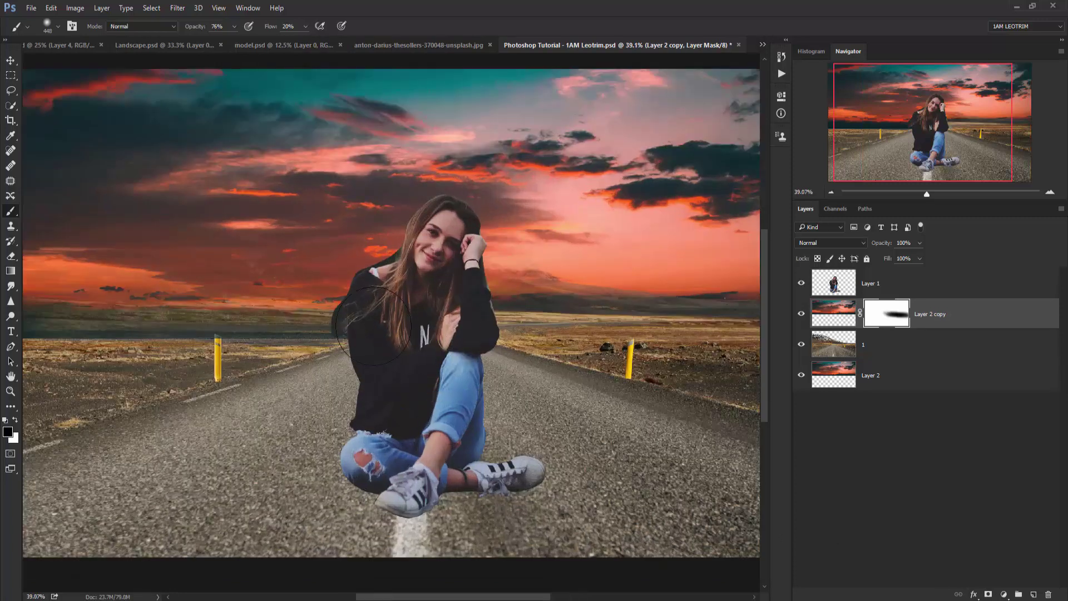
drag(374, 325, 295, 320)
scroll(544, 317, down, 2)
scroll(334, 309, up, 2)
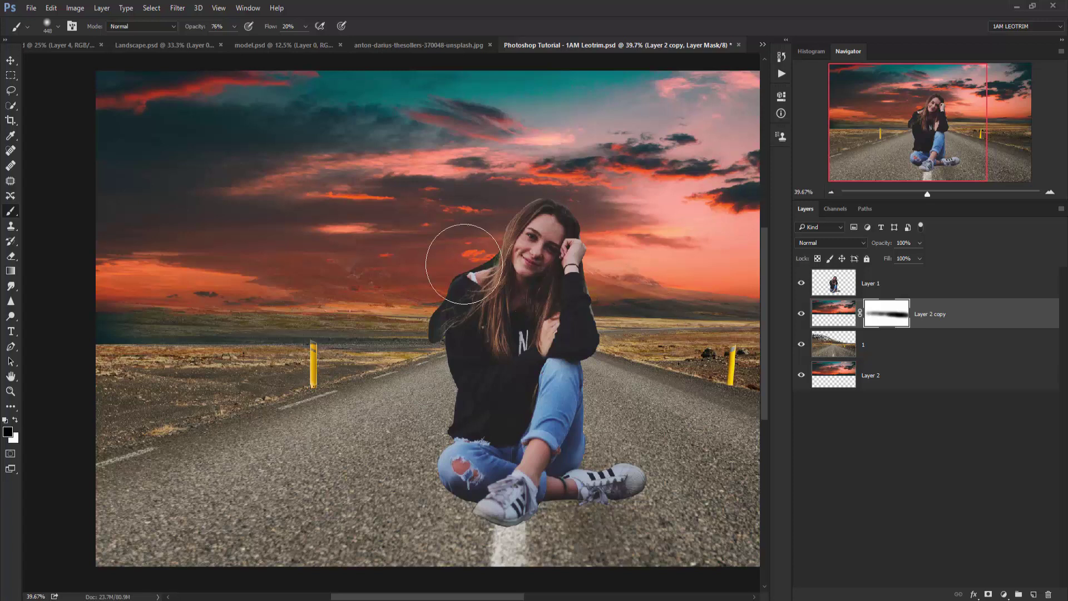
mouse_move(413, 246)
mouse_down()
mouse_move(461, 257)
mouse_move(381, 262)
mouse_move(334, 191)
mouse_move(267, 191)
mouse_move(210, 172)
mouse_move(119, 179)
mouse_move(148, 209)
mouse_move(119, 245)
mouse_move(198, 284)
mouse_move(417, 311)
mouse_move(256, 262)
mouse_move(40, 338)
mouse_move(220, 346)
mouse_up()
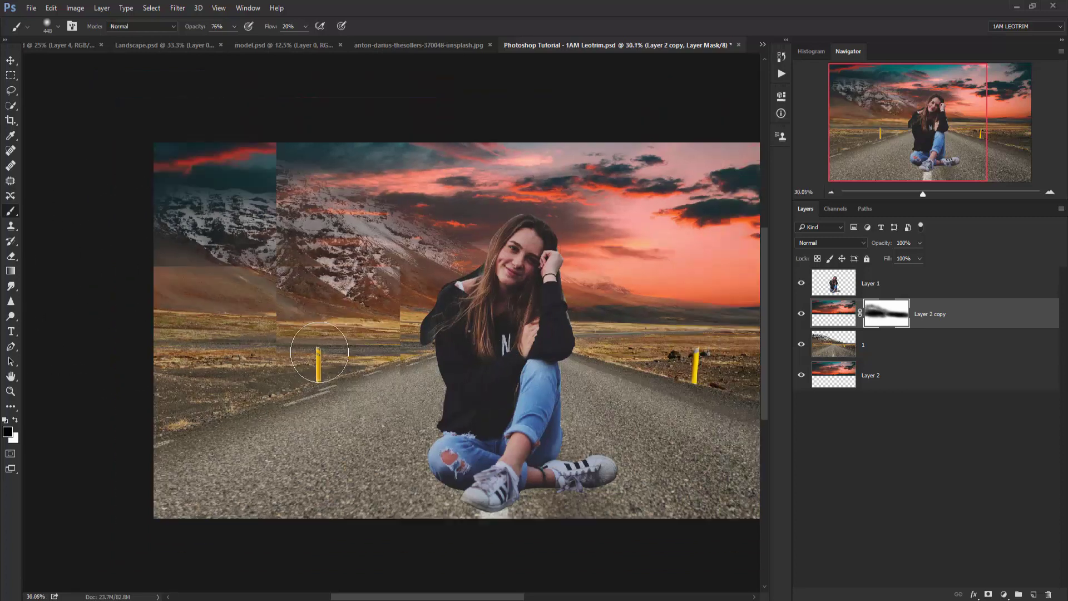
scroll(697, 345, up, 3)
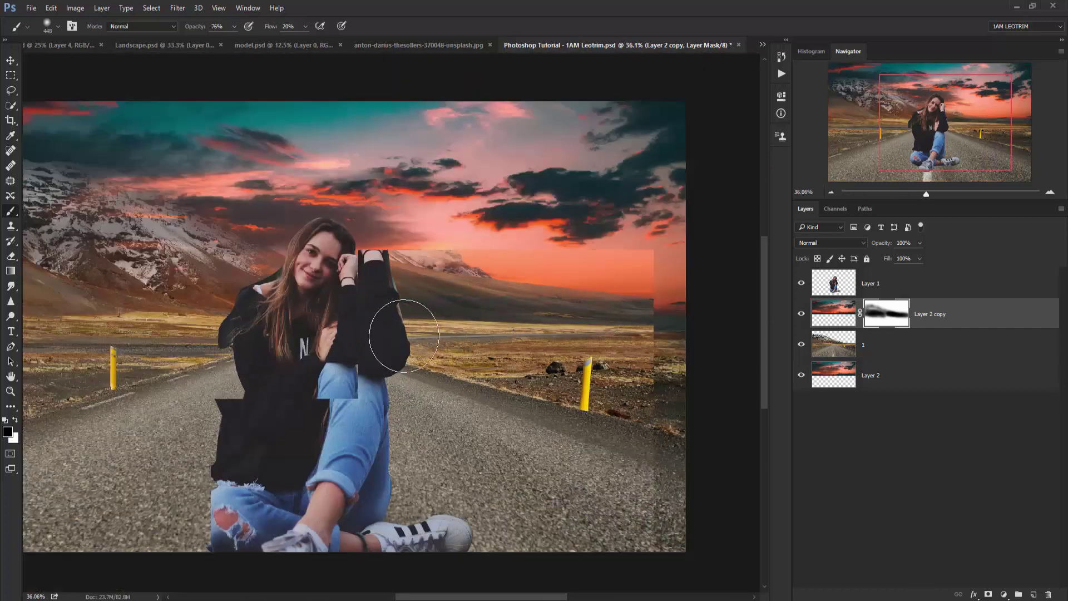
scroll(393, 333, down, 1)
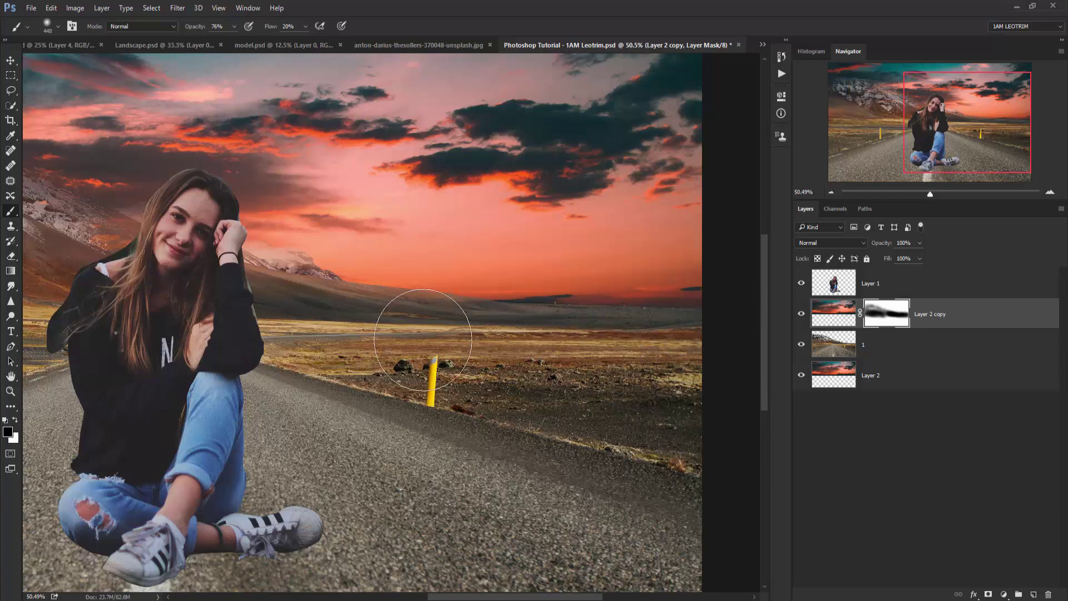
scroll(668, 350, down, 2)
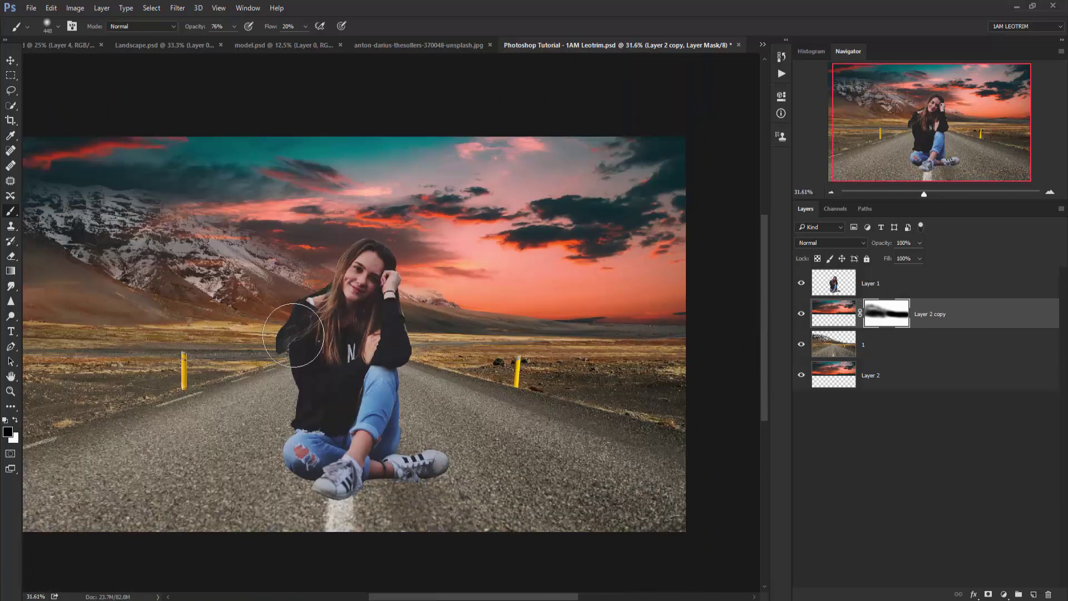
scroll(587, 324, up, 1)
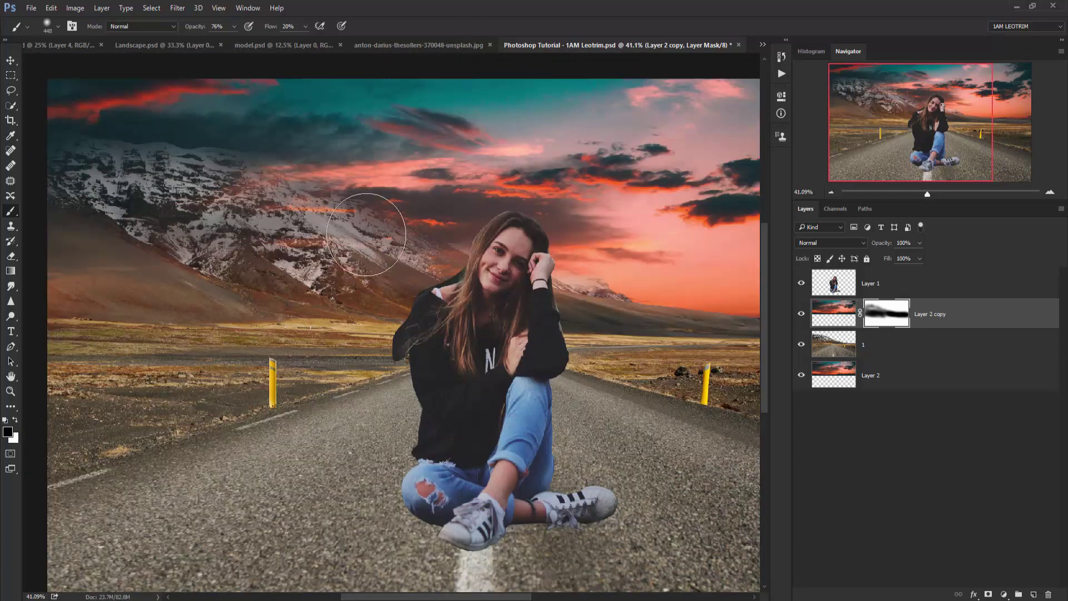
mouse_move(378, 240)
mouse_down()
mouse_move(535, 295)
mouse_move(342, 225)
mouse_up()
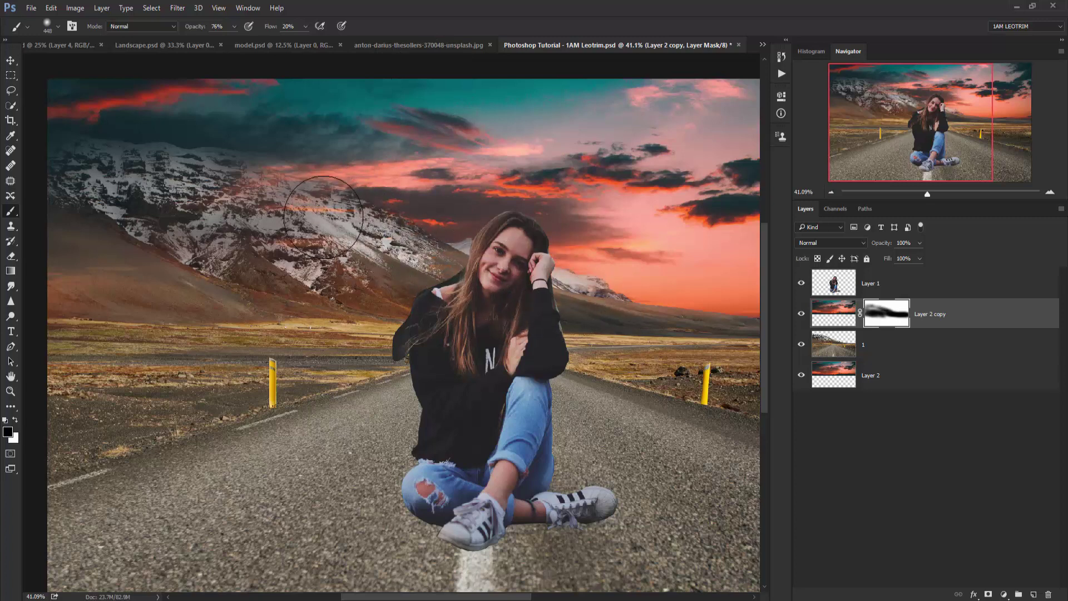
Scale the girl's Layer 1 down to about 86% and move her slightly lower on the road
click(10, 60)
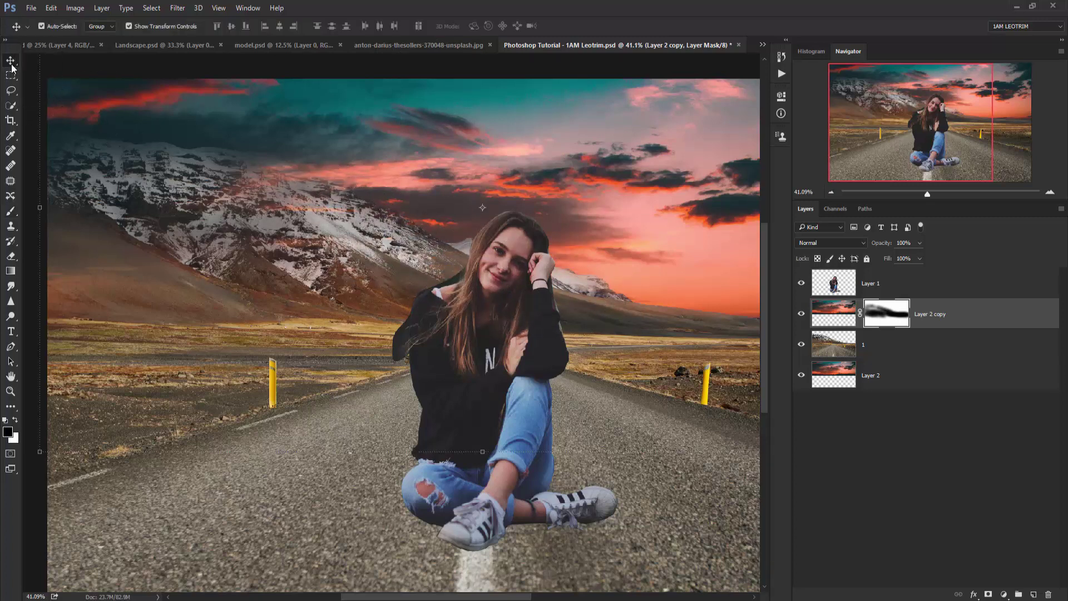
click(424, 347)
scroll(422, 342, down, 2)
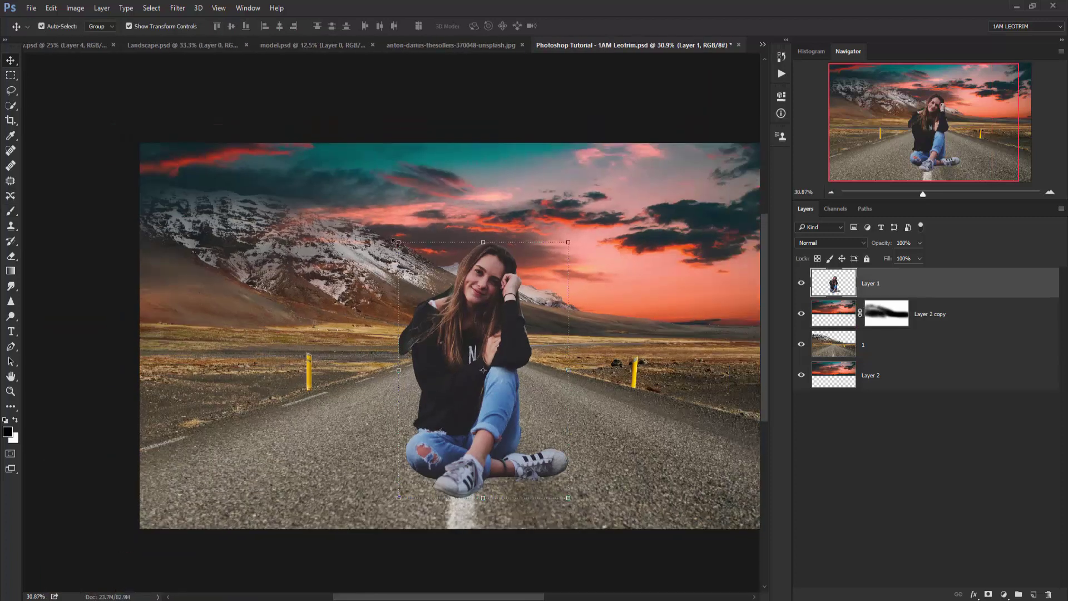
drag(392, 241, 422, 273)
drag(492, 369, 486, 347)
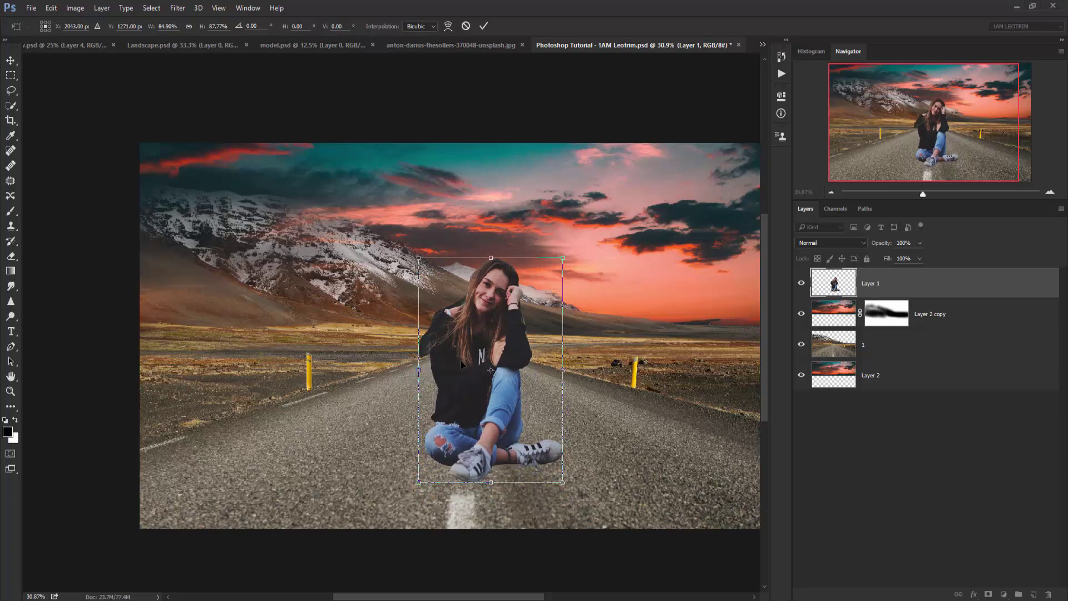
drag(425, 376, 425, 386)
key(Return)
Nudge the road layer 1 slightly down in the scene
click(346, 224)
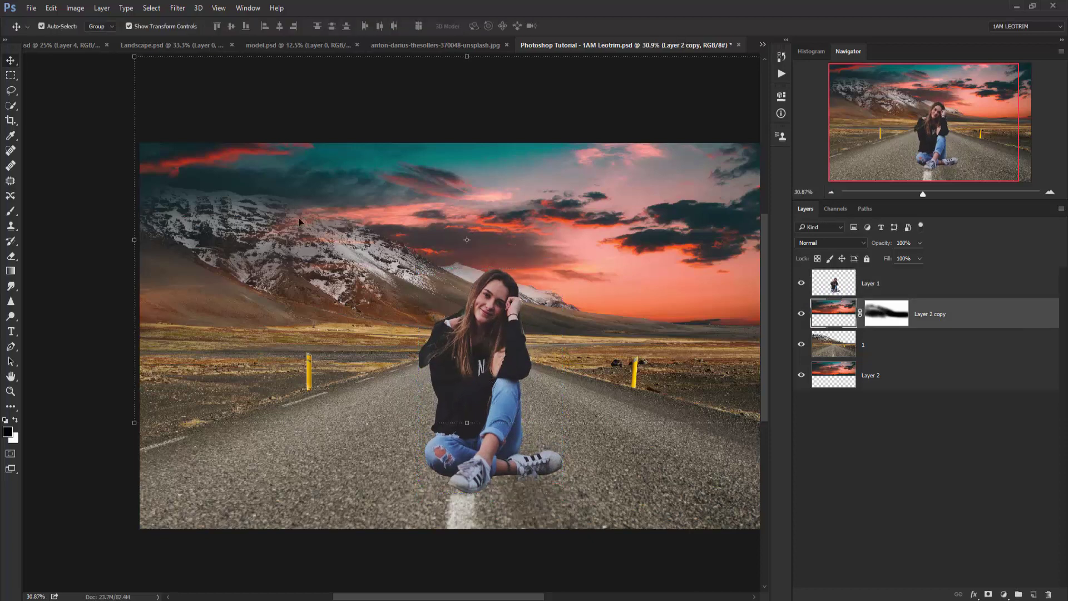
scroll(347, 224, down, 1)
click(348, 332)
drag(348, 332, 348, 340)
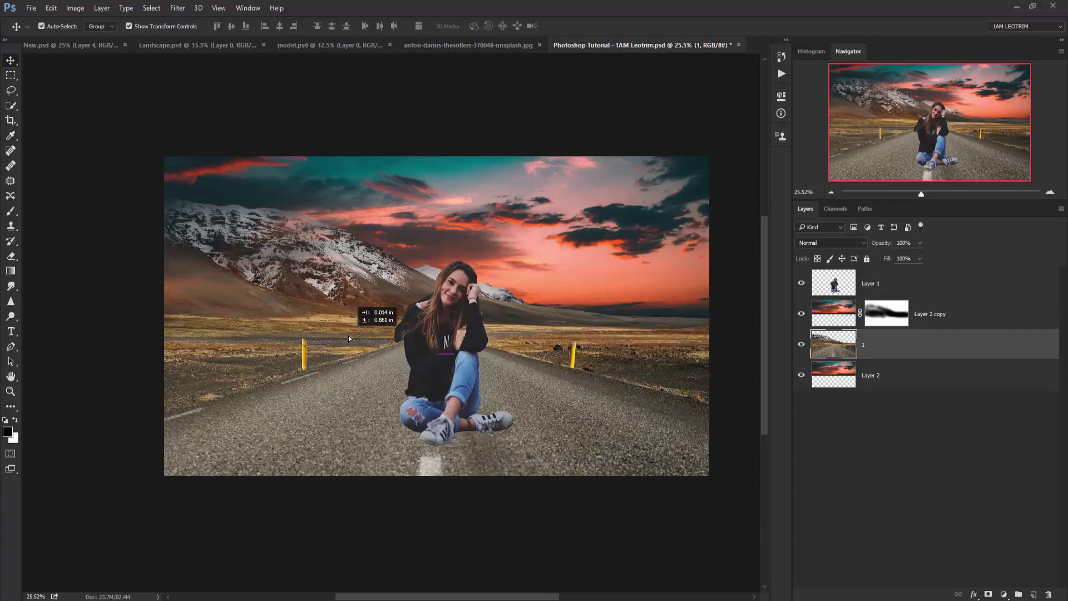
click(312, 271)
scroll(305, 221, up, 2)
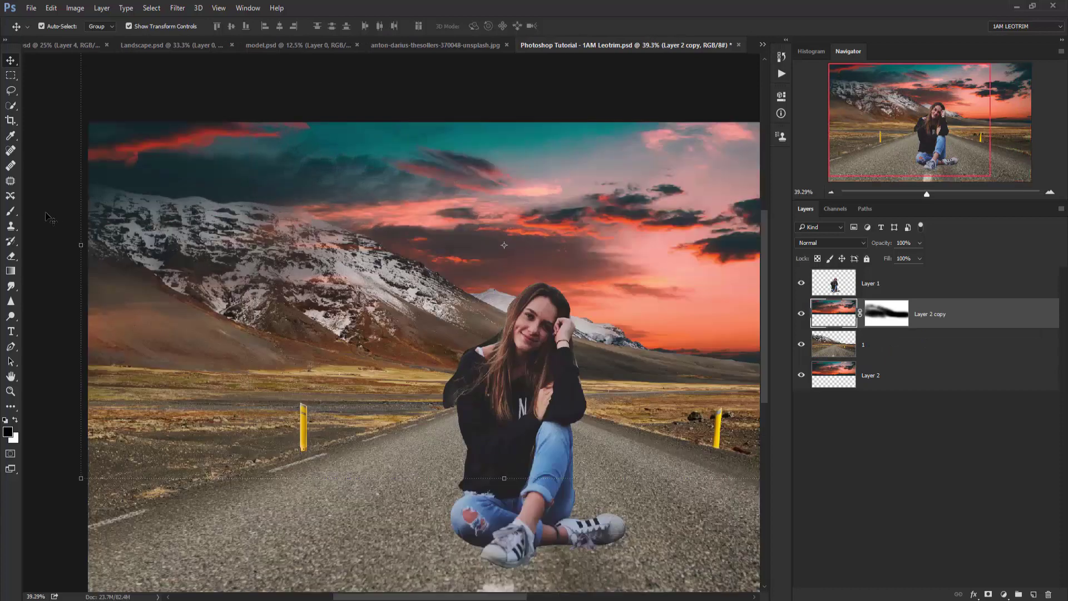
click(11, 215)
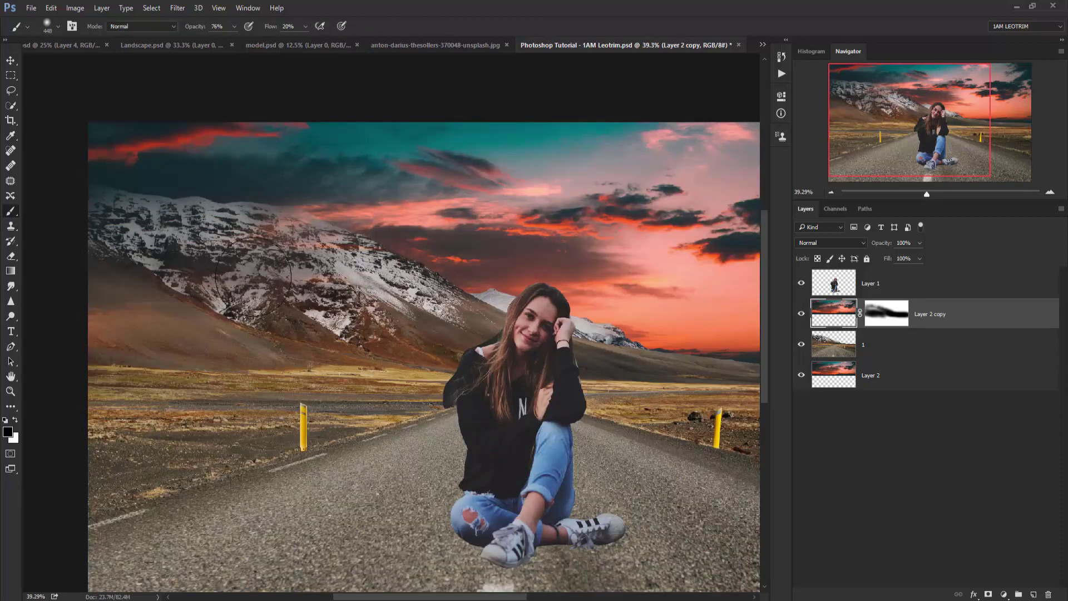
Undo a stray brush stroke and target the Layer 2 copy mask for painting
drag(322, 272, 292, 267)
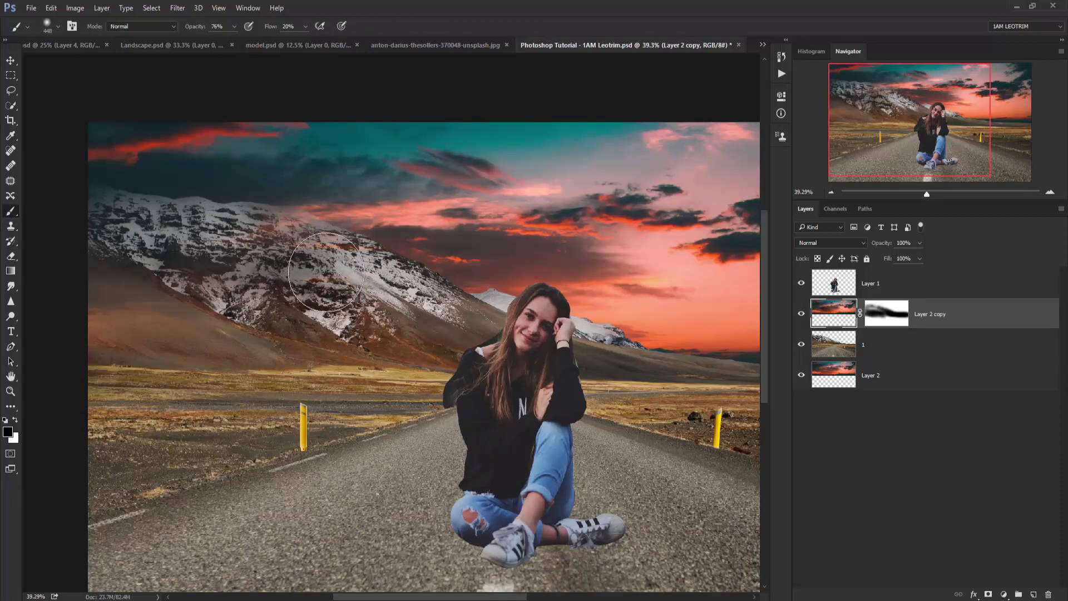
click(50, 8)
click(72, 37)
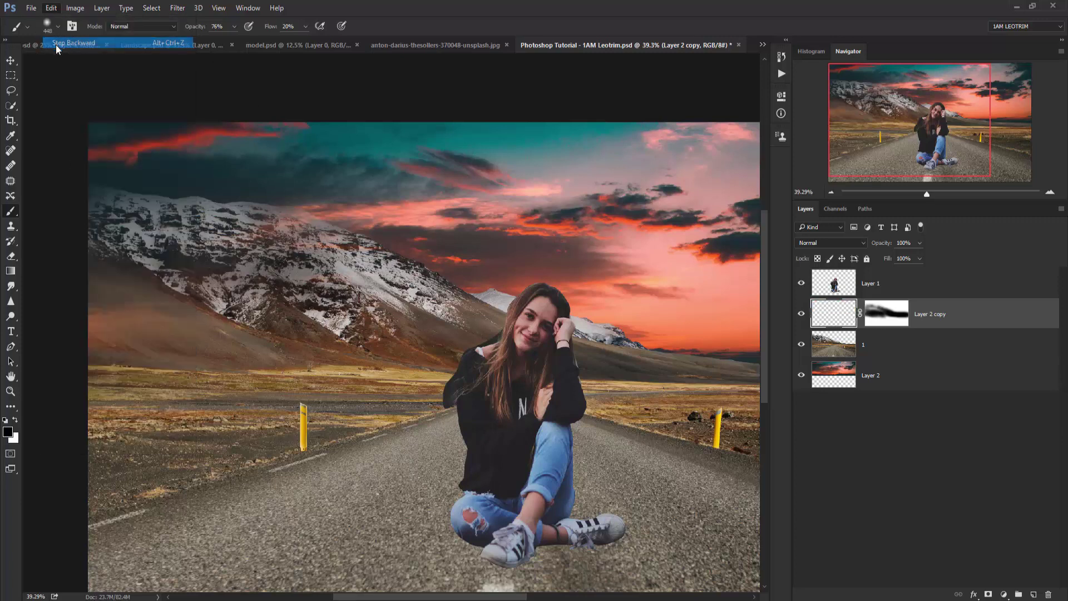
click(871, 321)
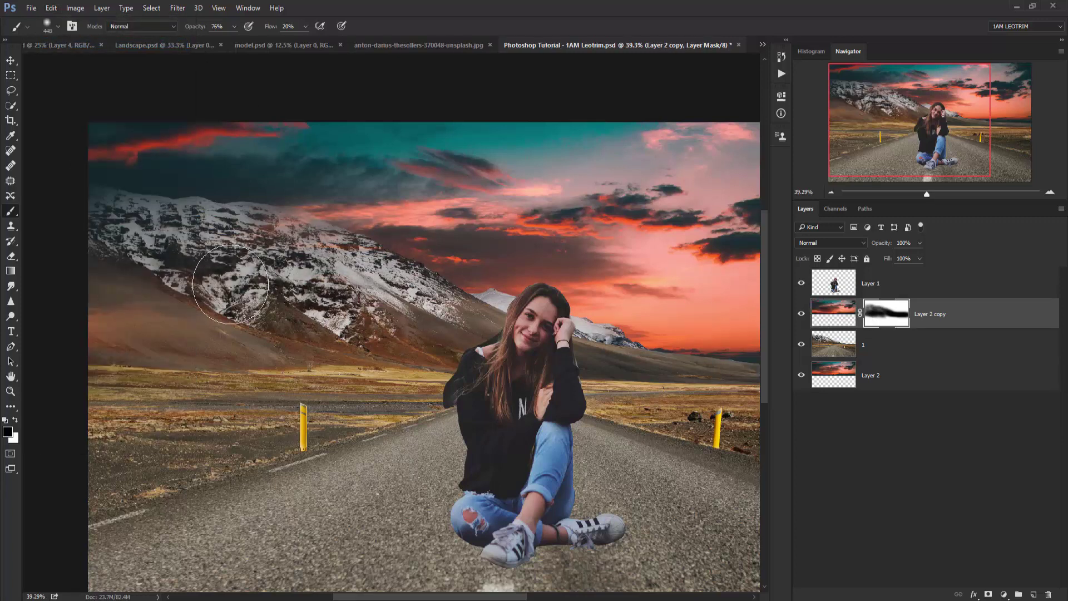
scroll(368, 339, down, 2)
scroll(582, 385, up, 2)
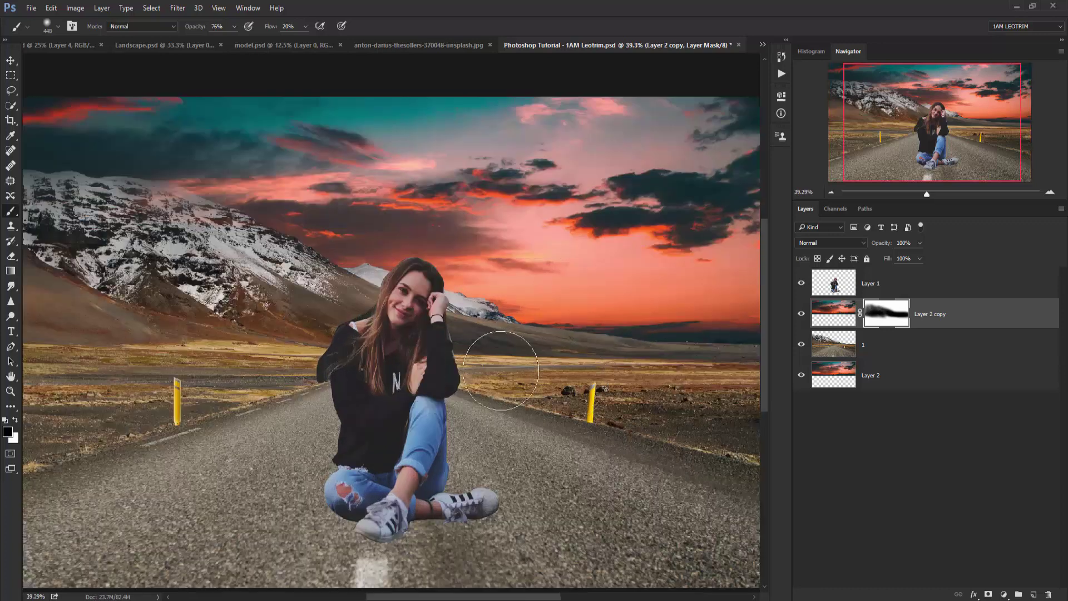
scroll(390, 344, down, 2)
scroll(289, 334, down, 1)
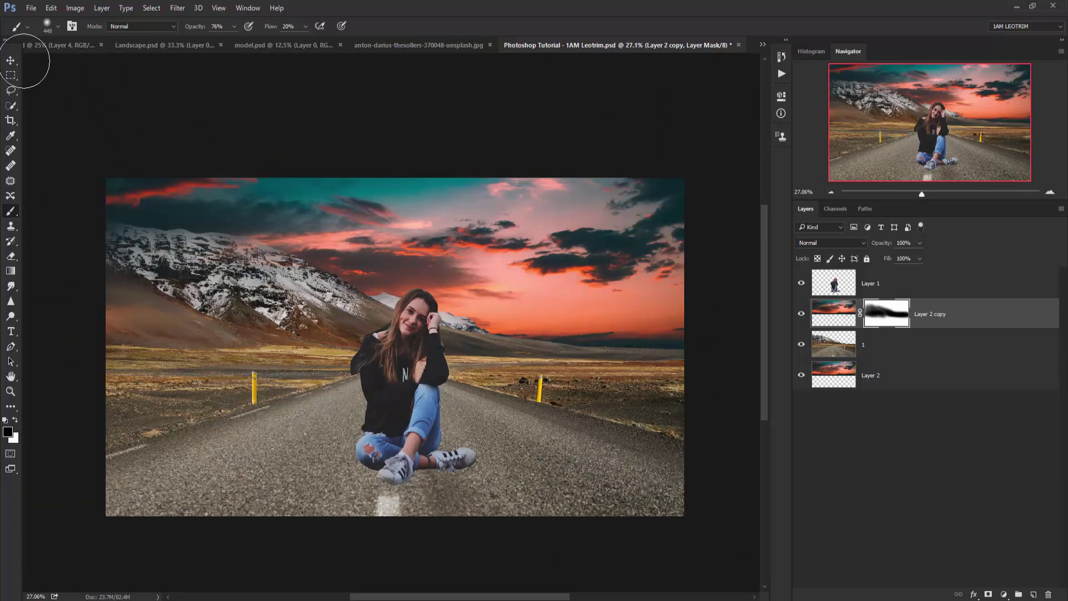
Move the Layer 2 copy sky layer slightly lower in the scene
click(10, 60)
key(m)
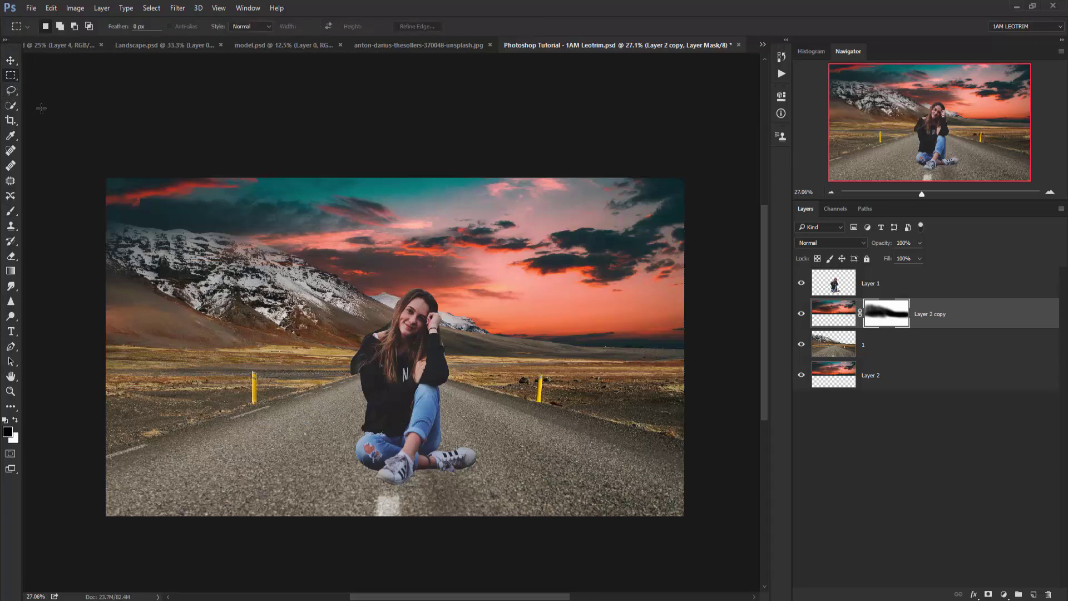
click(11, 60)
drag(388, 238, 391, 266)
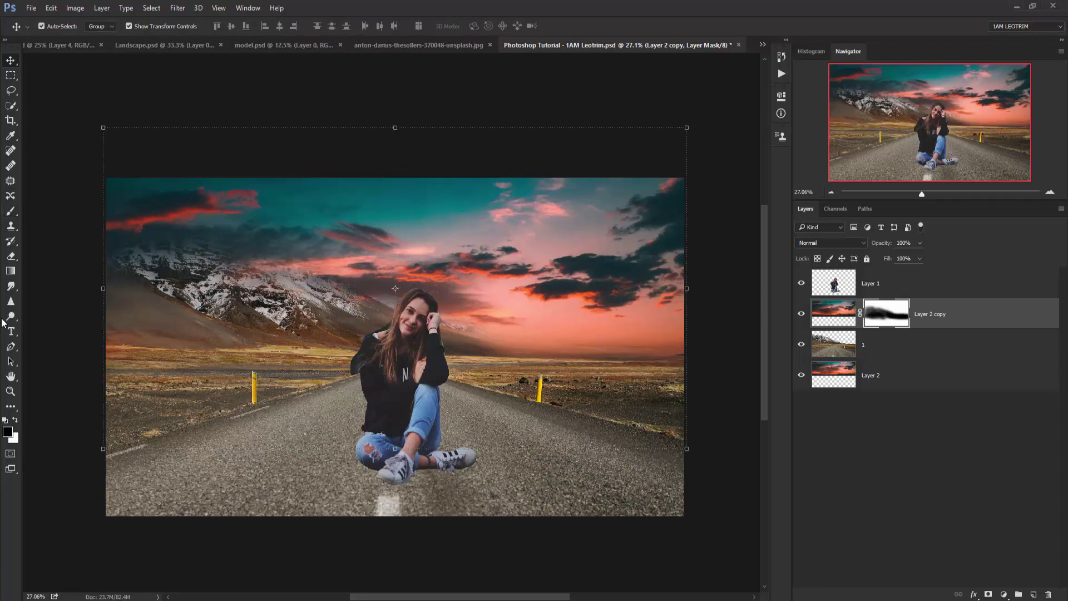
Paint on the sky mask to blend the snowy left mountain slopes into the sunset
click(11, 211)
scroll(288, 306, up, 3)
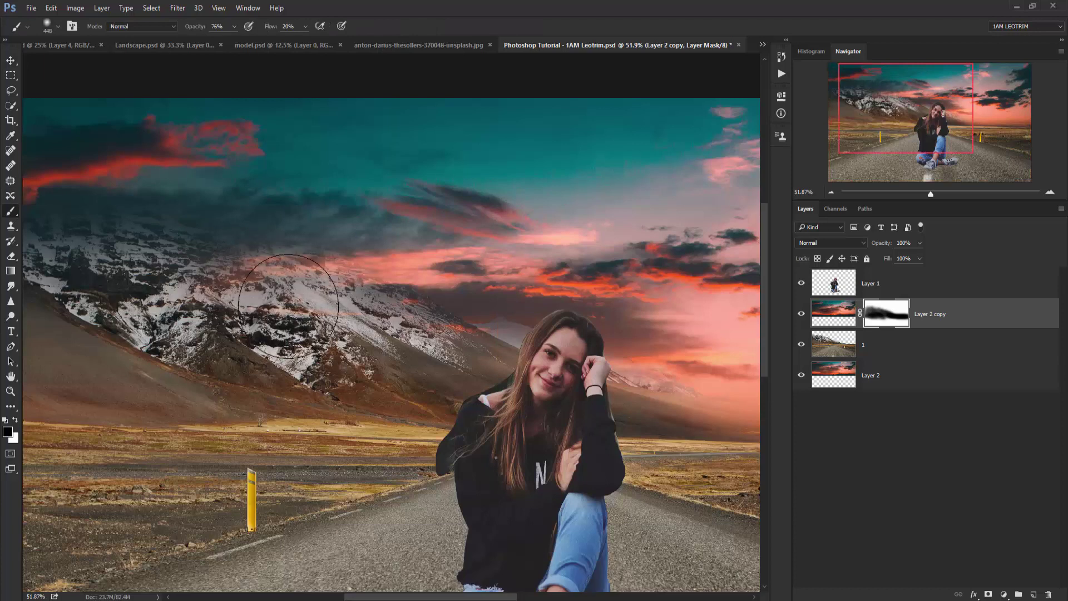
mouse_move(288, 305)
mouse_down()
mouse_move(160, 239)
mouse_move(271, 295)
mouse_up()
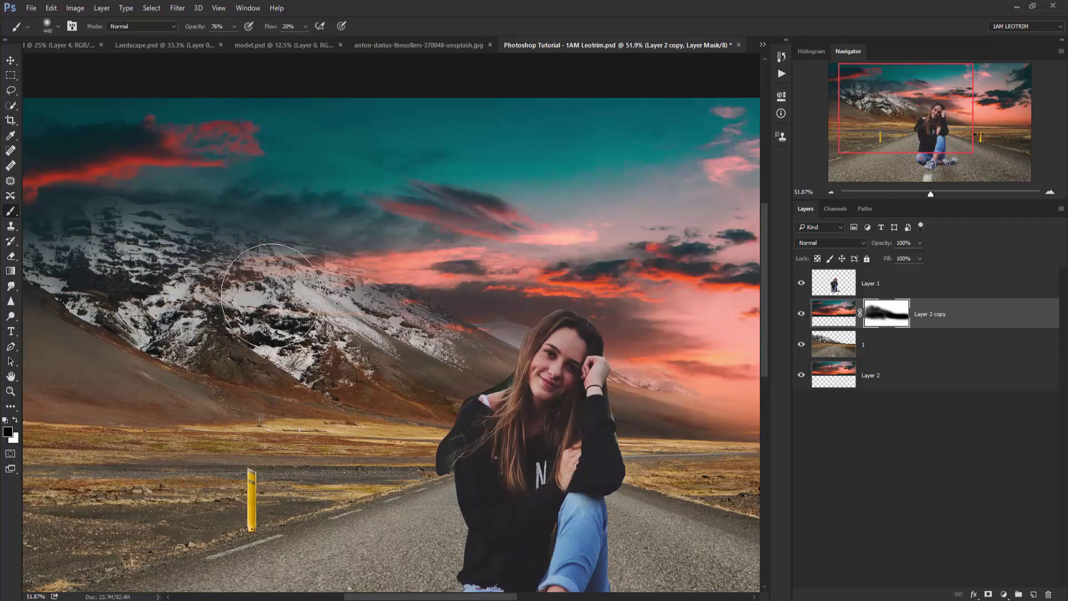
scroll(447, 327, down, 2)
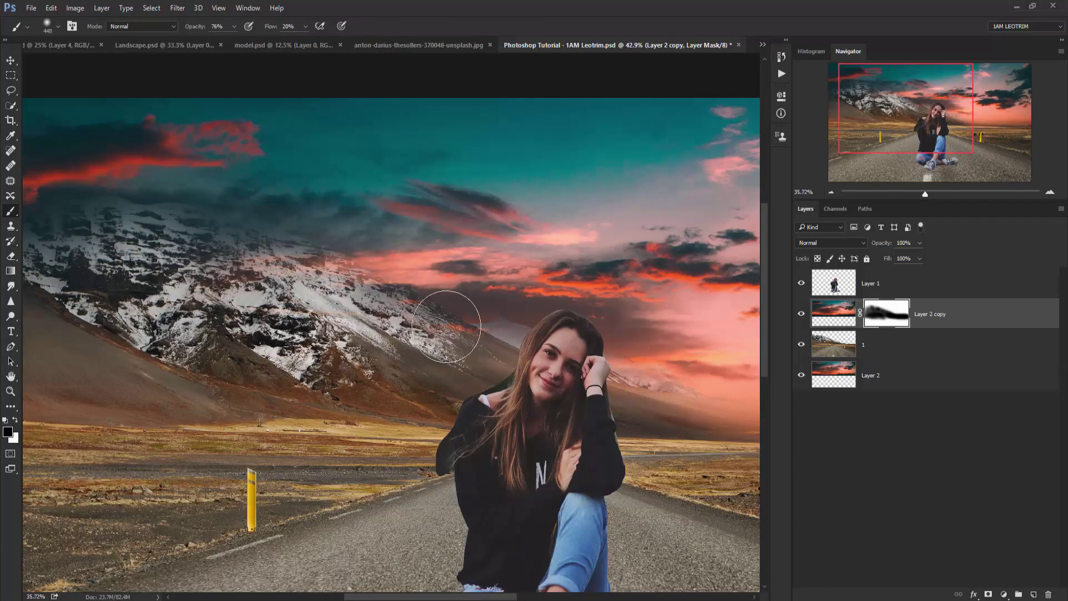
scroll(446, 327, up, 1)
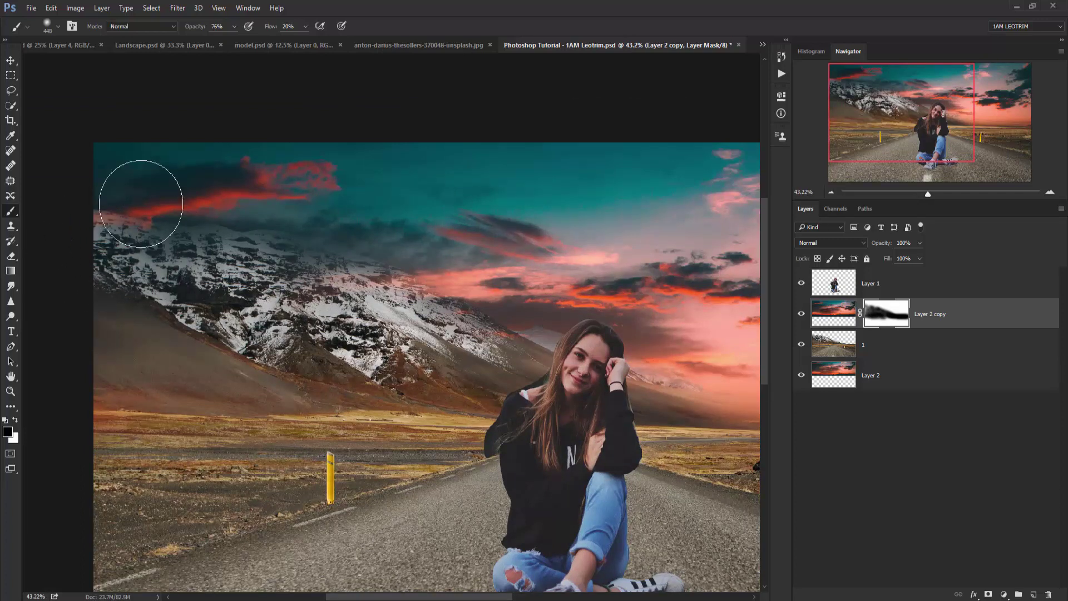
drag(84, 262, 267, 310)
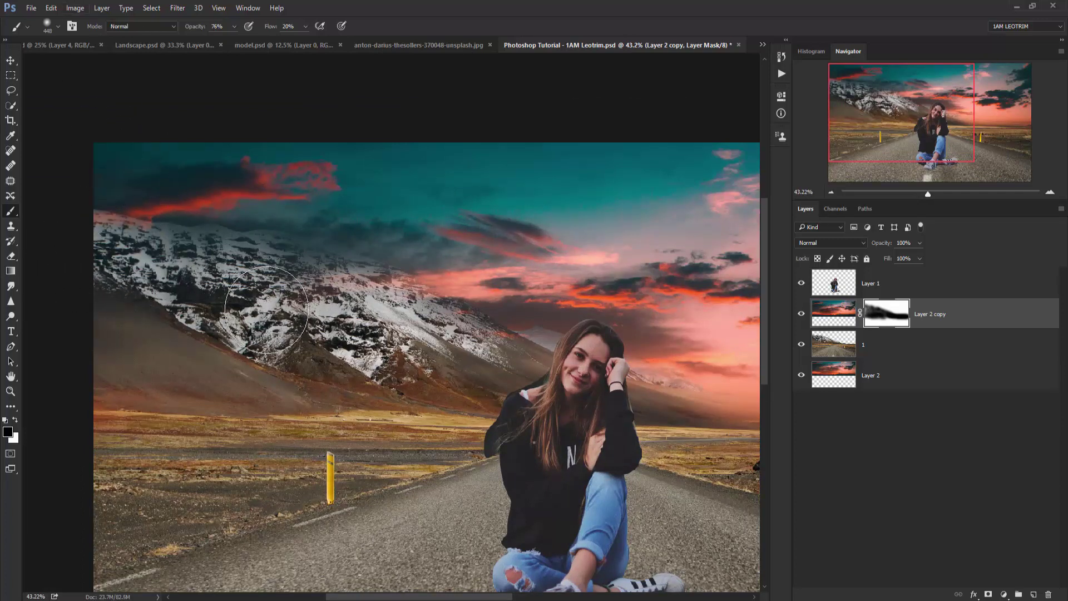
scroll(261, 297, down, 1)
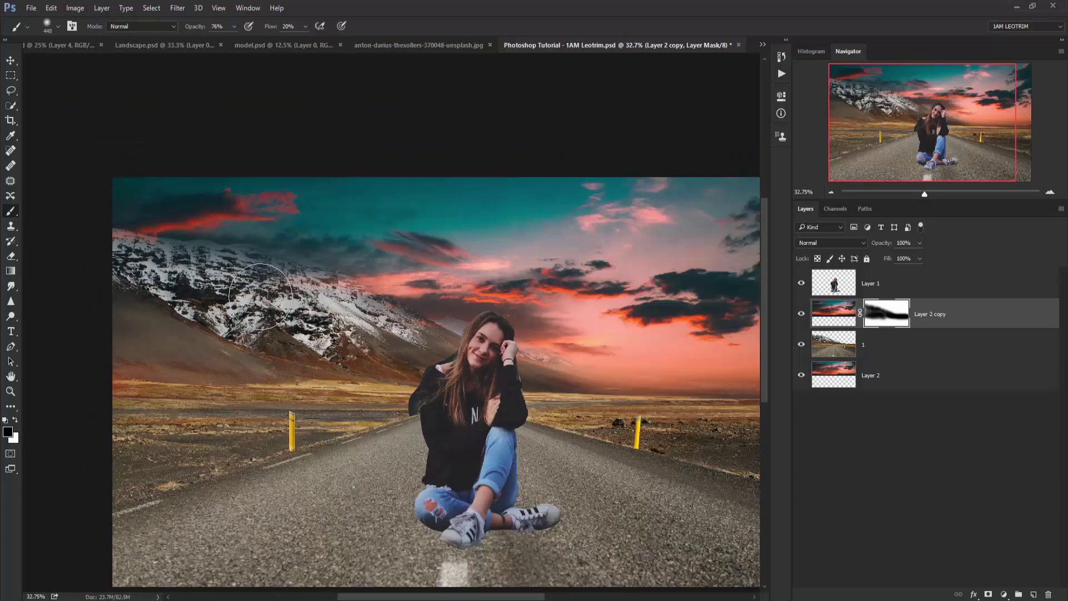
scroll(173, 288, down, 1)
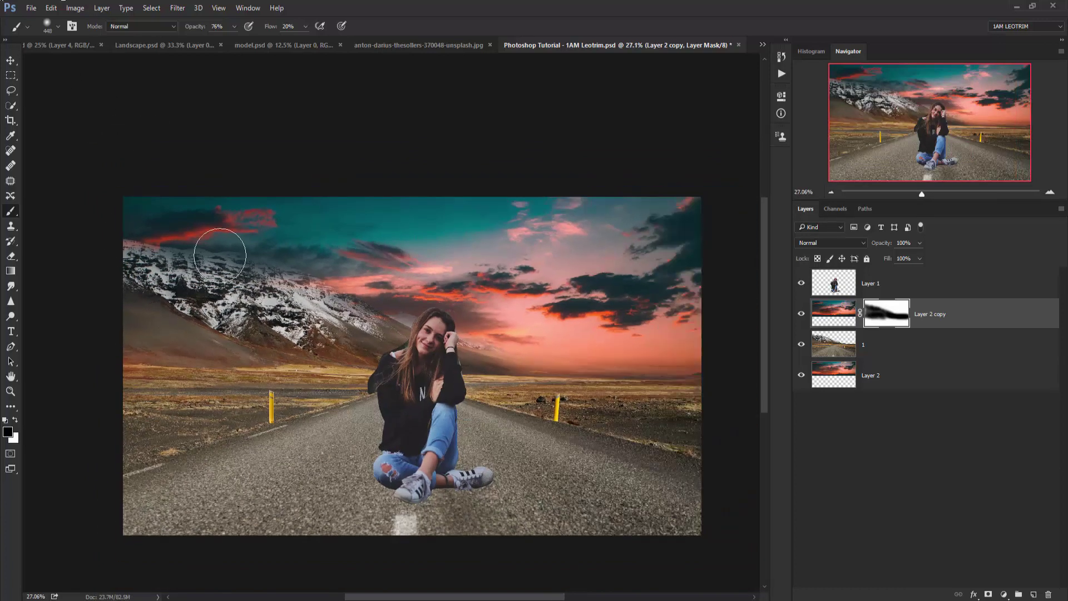
scroll(307, 287, up, 1)
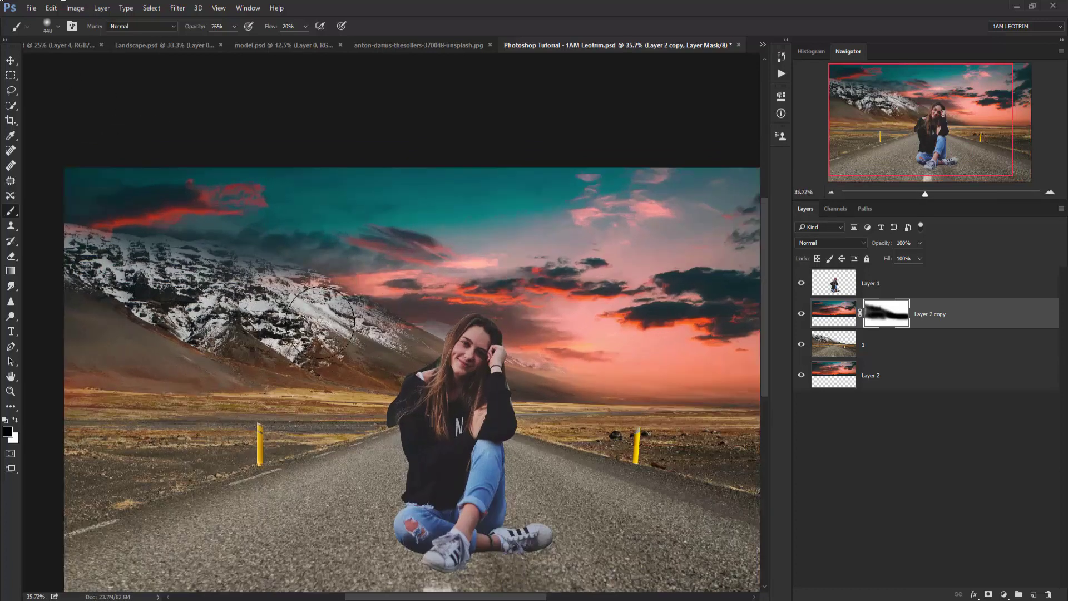
scroll(289, 345, down, 1)
scroll(417, 393, up, 1)
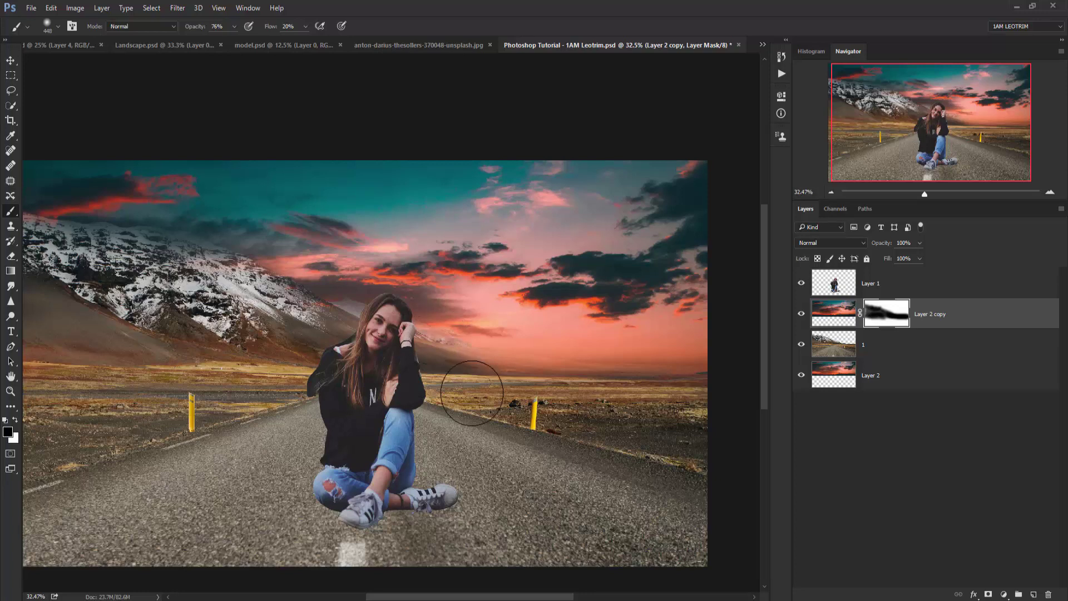
scroll(472, 393, down, 1)
scroll(358, 411, up, 1)
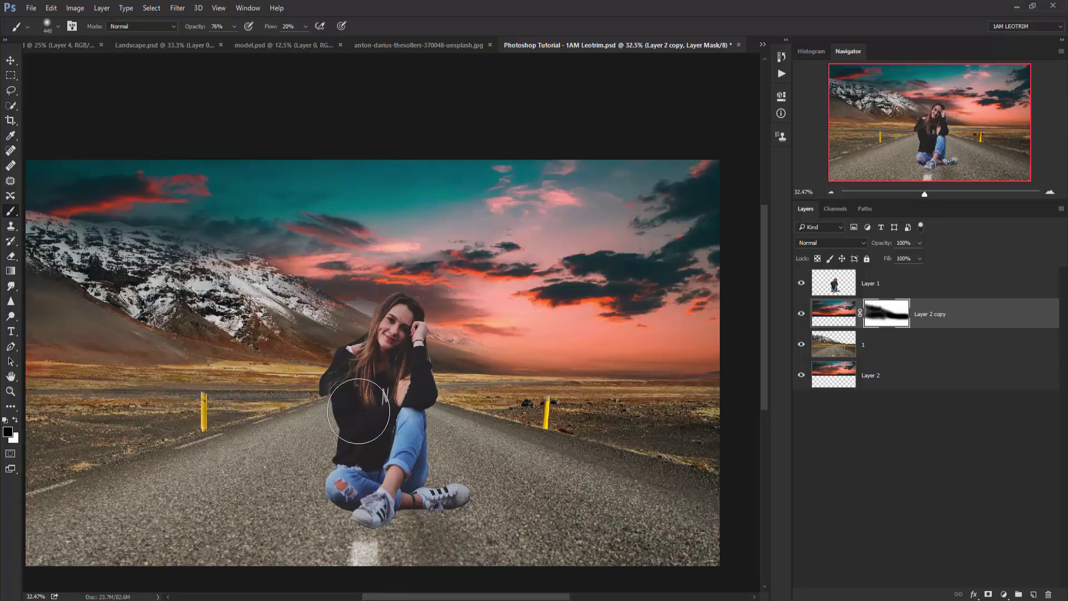
scroll(426, 387, down, 1)
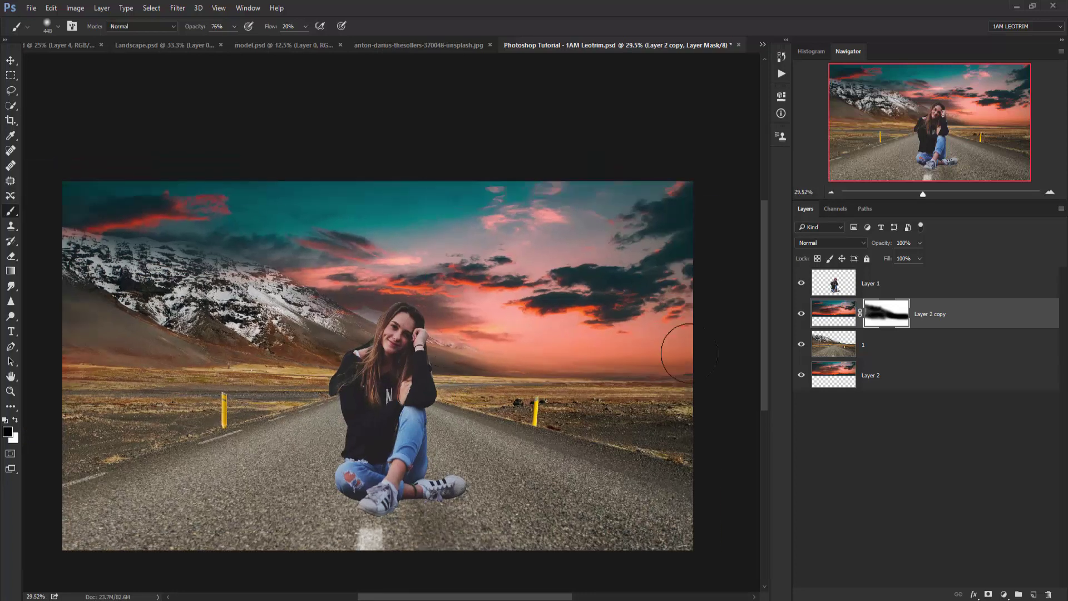
Add a new empty layer above the girl and rename Layer 1 to 'Model'
click(834, 285)
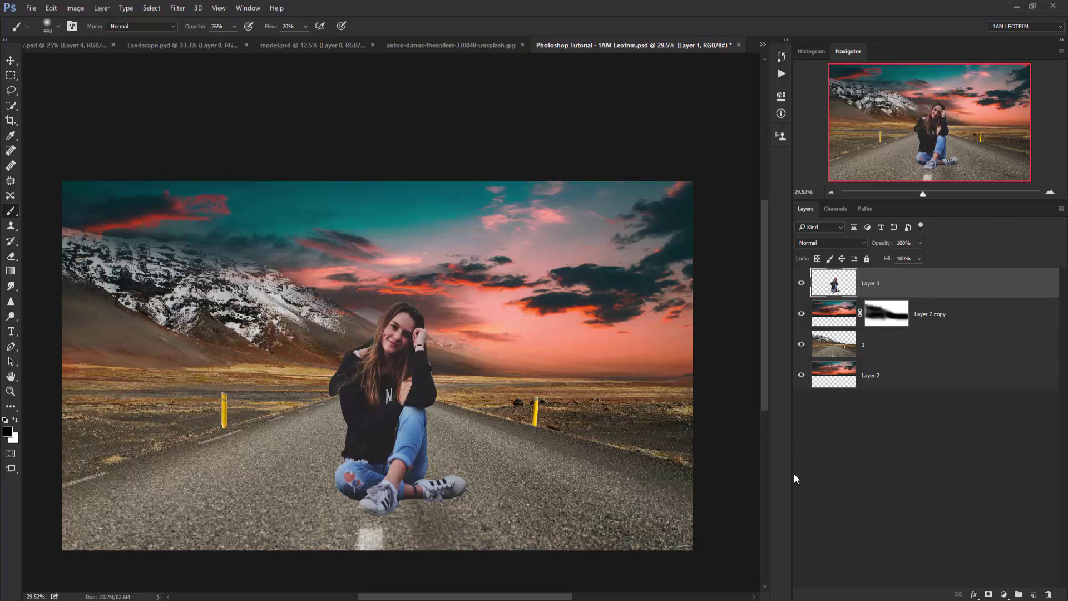
click(1033, 595)
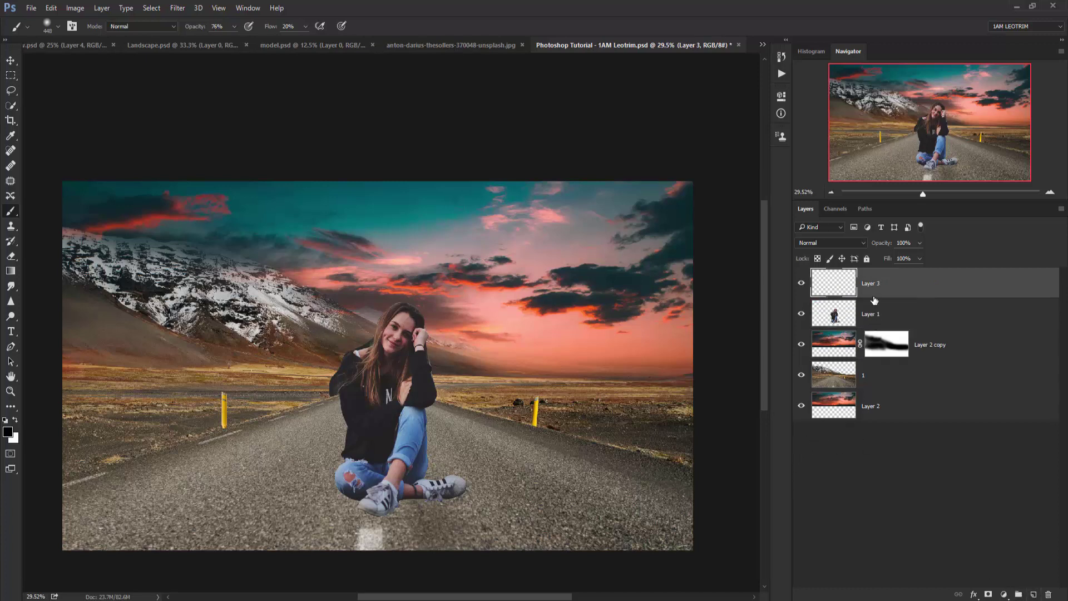
double_click(872, 315)
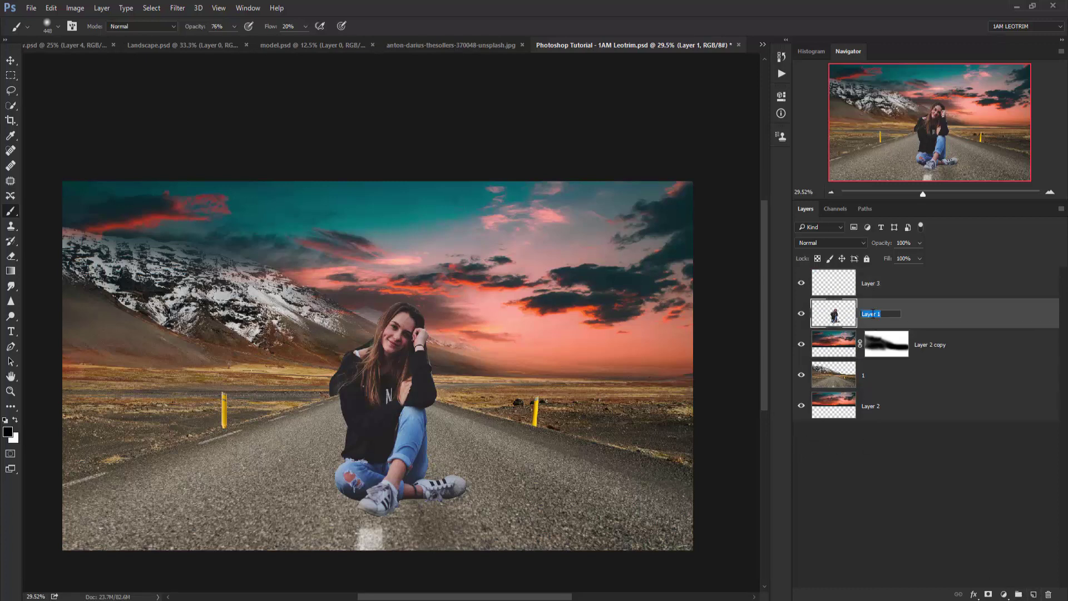
text(Model)
key(Return)
Rename the new Layer 3 to 'Shadows'
click(868, 283)
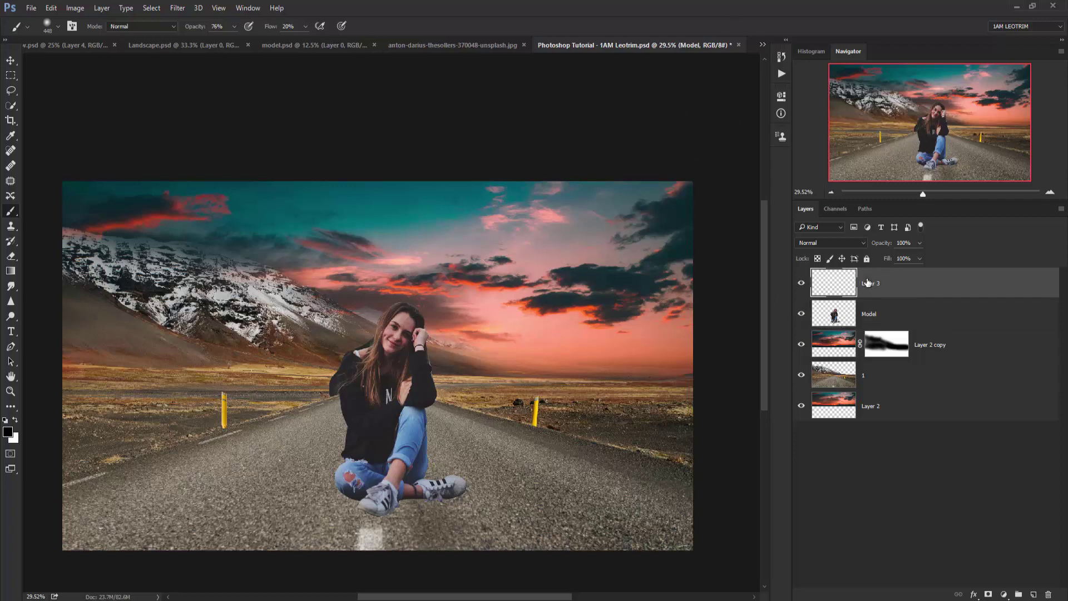
double_click(869, 283)
text(Shawows)
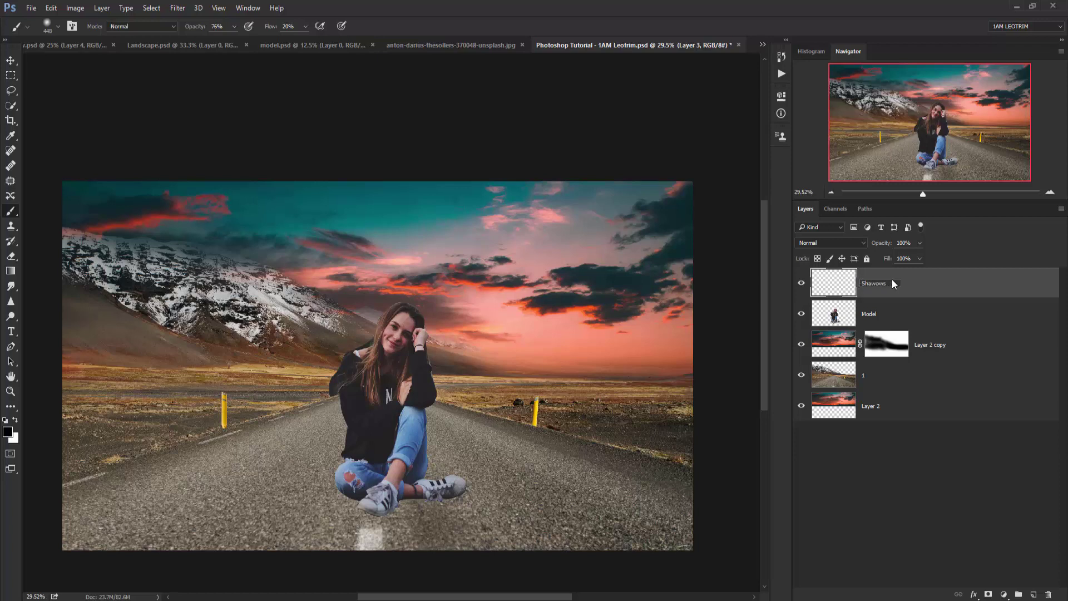
key(ctrl+a)
text(S)
key(Return)
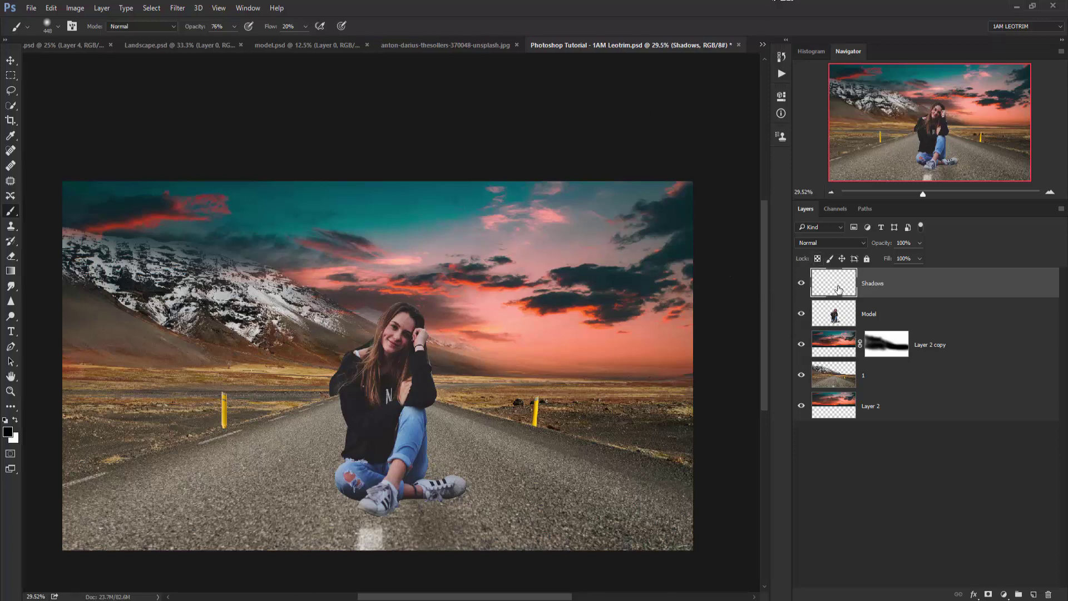
Move the Shadows layer beneath Model and set the brush size to 64 px
drag(839, 288, 837, 329)
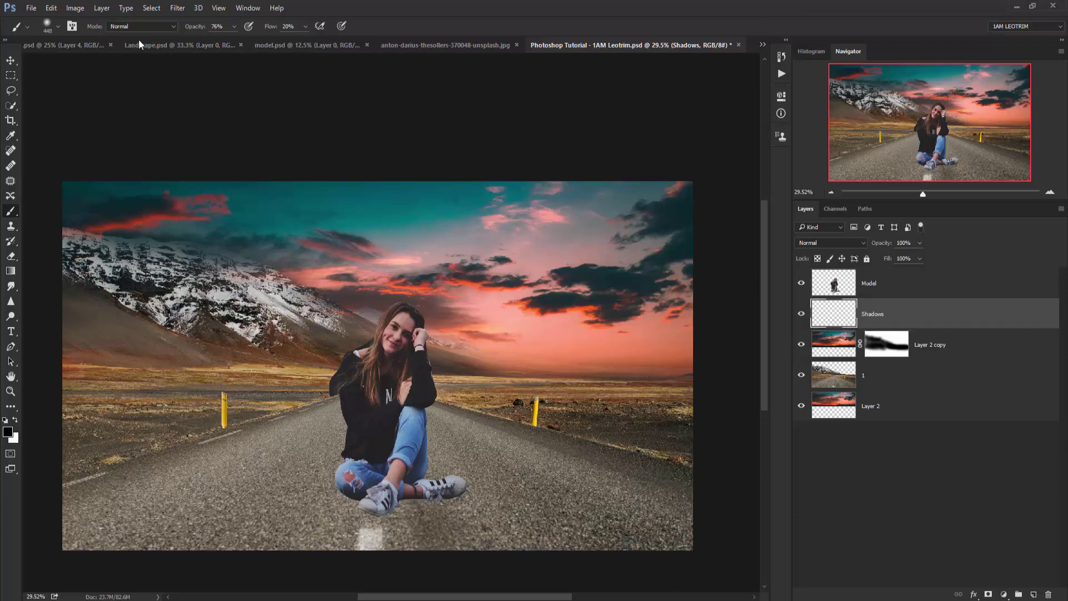
click(58, 26)
drag(86, 62, 53, 58)
click(521, 12)
Paint soft shadows under both shoes and around the ankle on the Shadows layer
scroll(389, 384, up, 2)
scroll(406, 386, up, 2)
scroll(419, 388, up, 2)
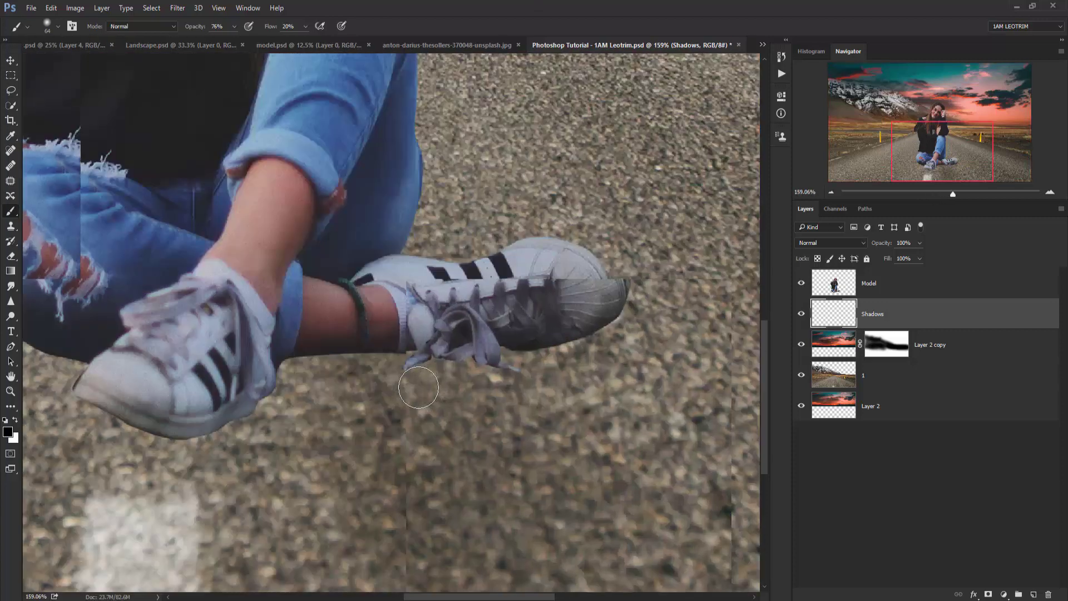
scroll(419, 387, up, 1)
scroll(557, 356, up, 1)
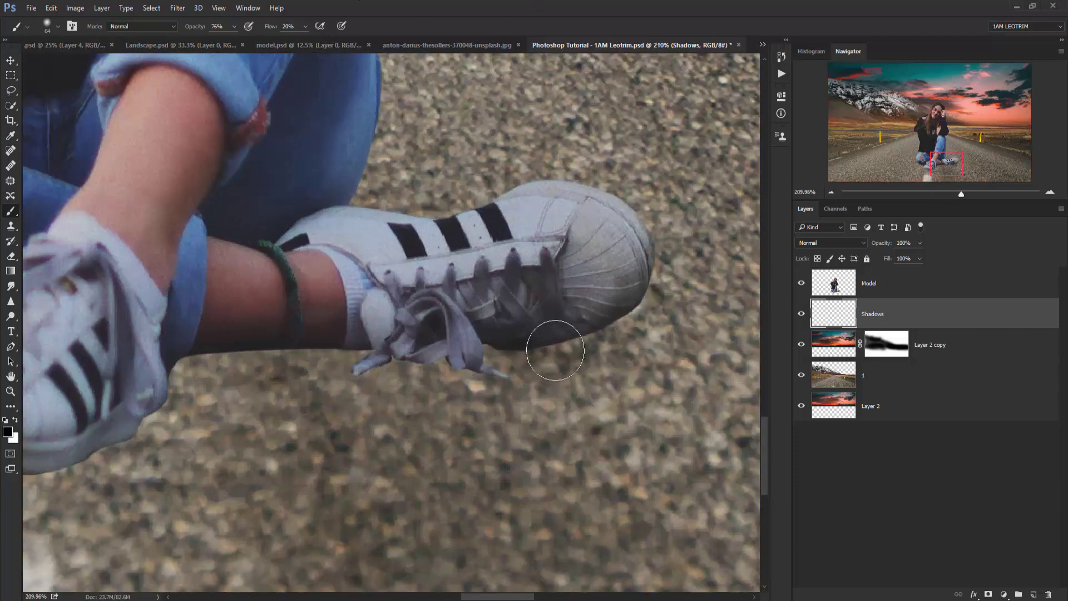
drag(556, 350, 358, 336)
drag(496, 357, 301, 349)
scroll(357, 357, down, 1)
scroll(296, 411, down, 1)
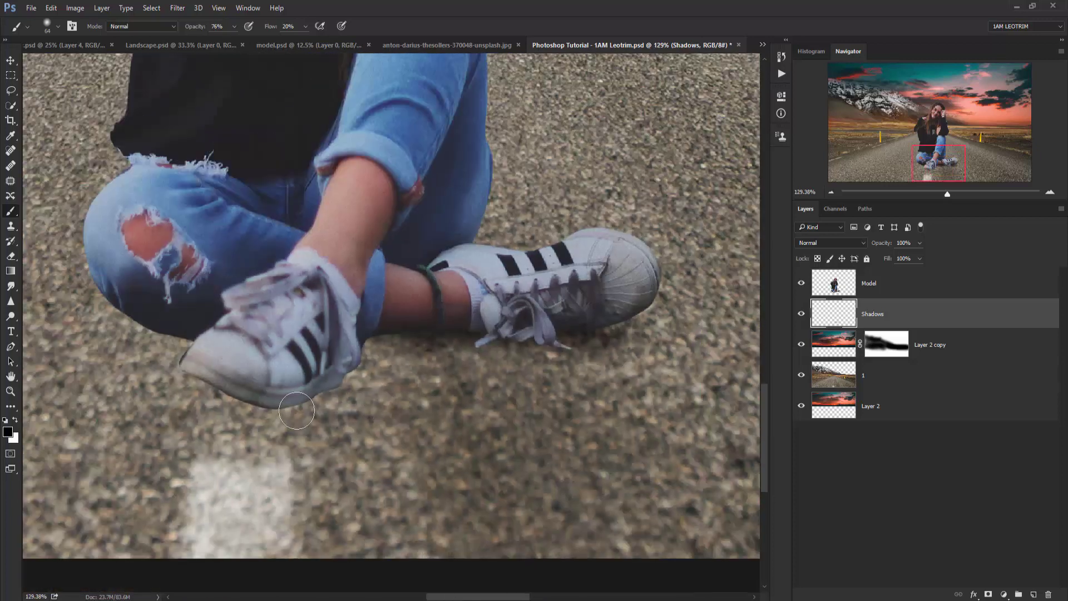
mouse_move(296, 410)
mouse_down()
mouse_move(183, 370)
mouse_move(310, 390)
mouse_move(267, 398)
mouse_move(345, 374)
mouse_move(317, 391)
mouse_move(201, 402)
mouse_move(262, 442)
mouse_move(182, 473)
mouse_move(290, 399)
mouse_move(206, 383)
mouse_move(198, 329)
mouse_move(153, 323)
mouse_move(134, 286)
mouse_move(167, 331)
mouse_move(167, 356)
mouse_move(144, 339)
mouse_move(205, 354)
mouse_up()
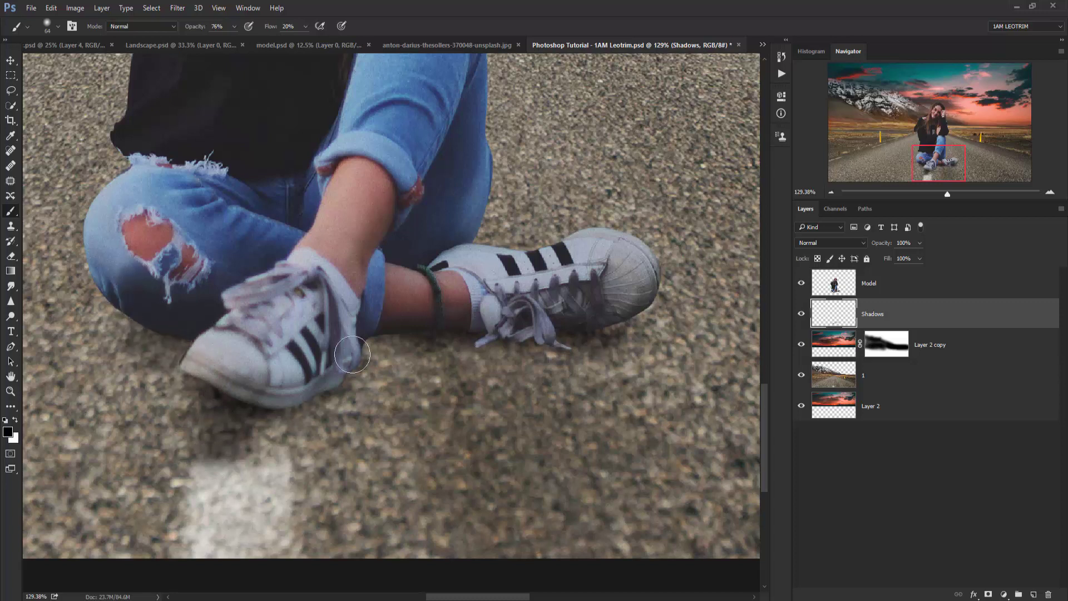
mouse_move(352, 354)
mouse_down()
mouse_move(398, 327)
mouse_move(449, 317)
mouse_move(344, 328)
mouse_move(370, 373)
mouse_up()
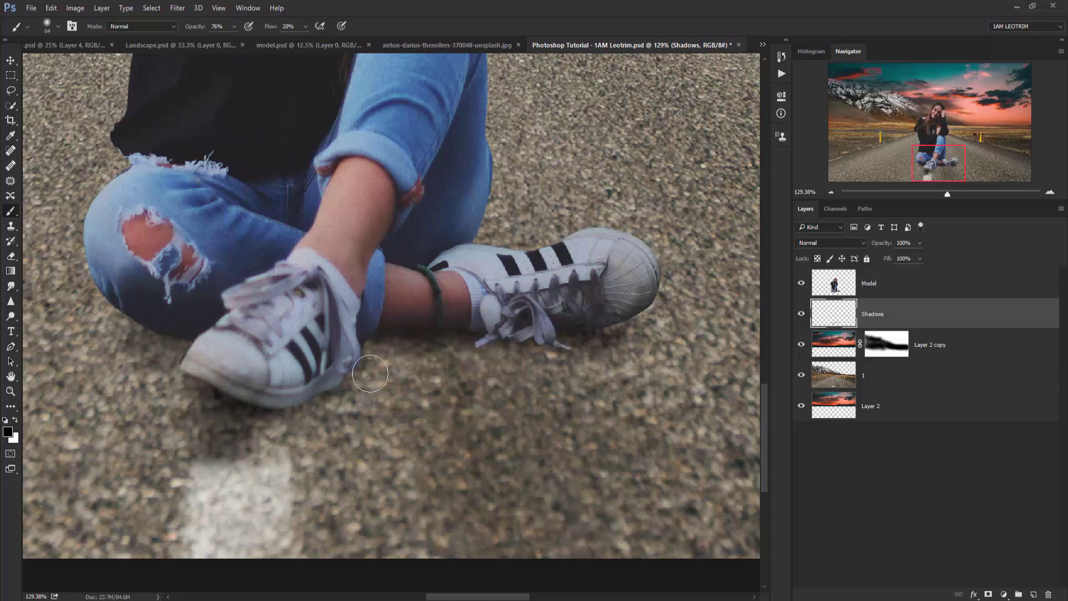
scroll(370, 373, down, 3)
scroll(356, 417, down, 1)
scroll(339, 479, down, 3)
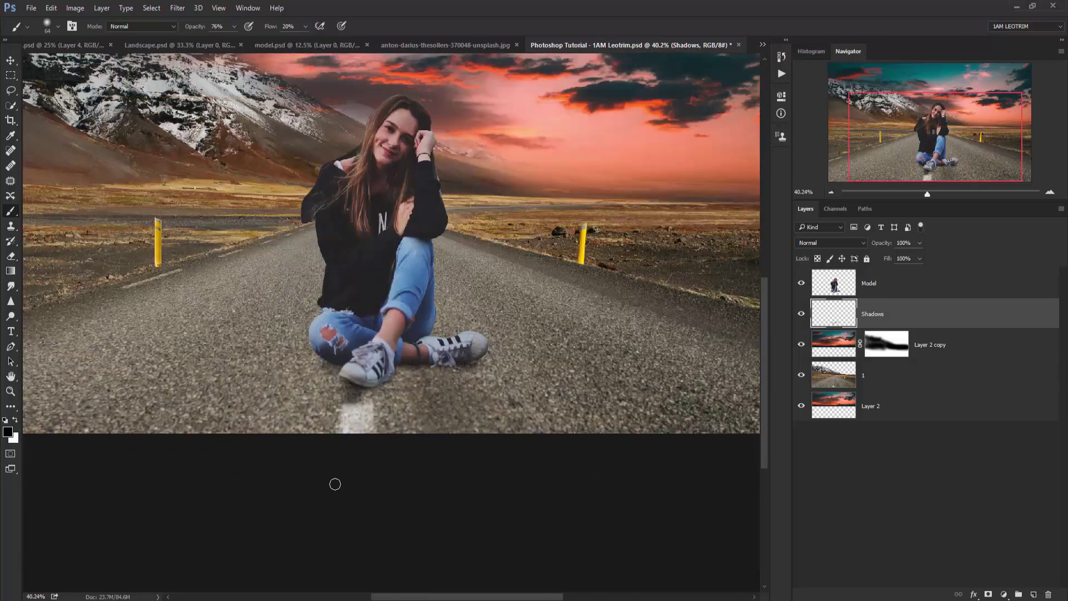
scroll(326, 534, down, 2)
scroll(436, 443, up, 1)
scroll(434, 442, down, 1)
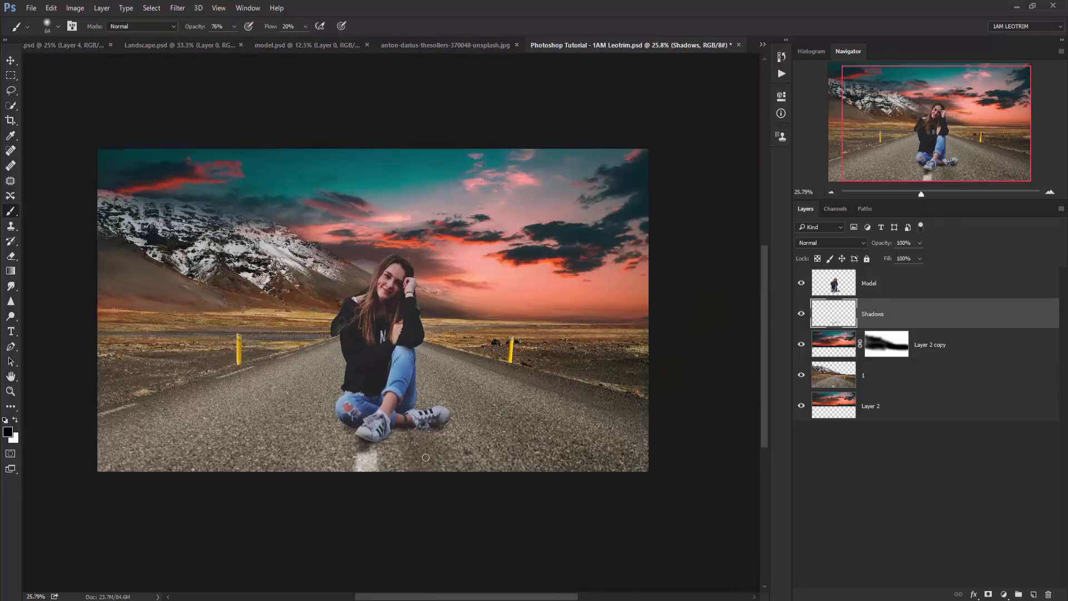
scroll(340, 429, up, 1)
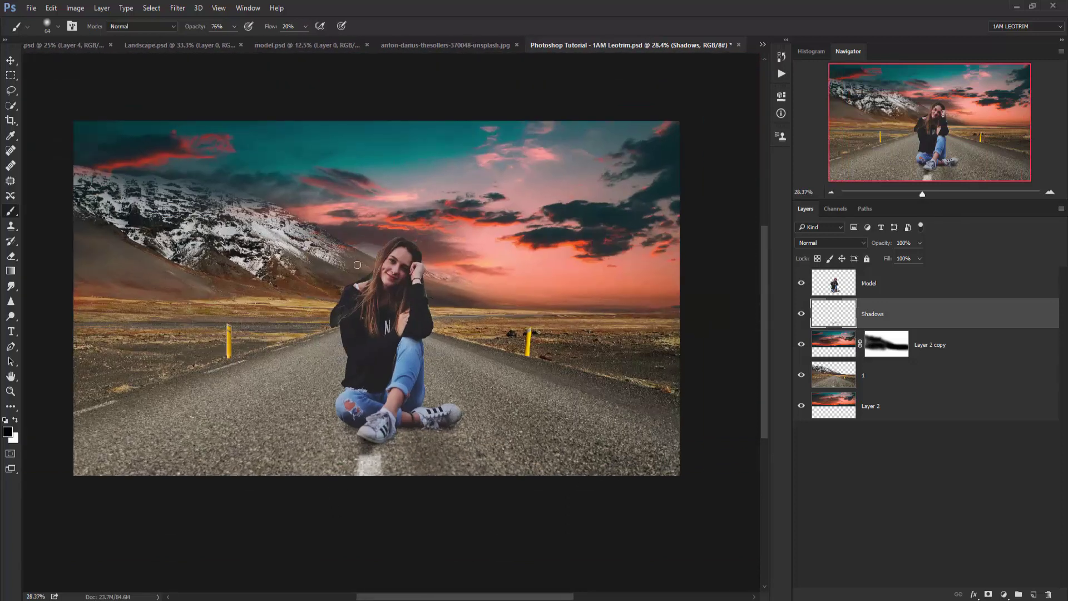
Add a Gradient Map adjustment layer above the Model layer
click(824, 281)
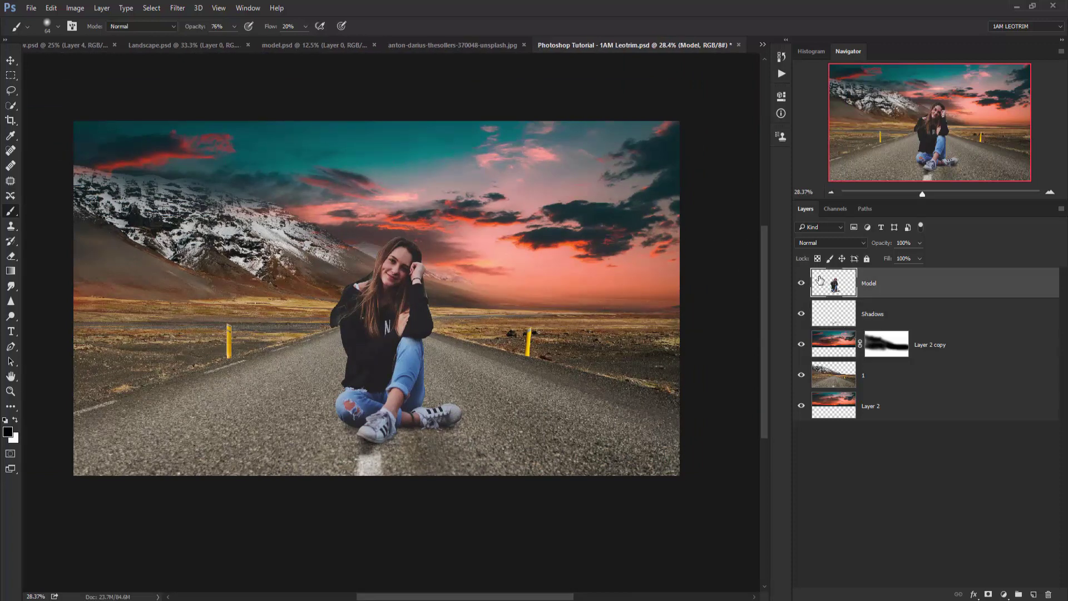
click(1004, 595)
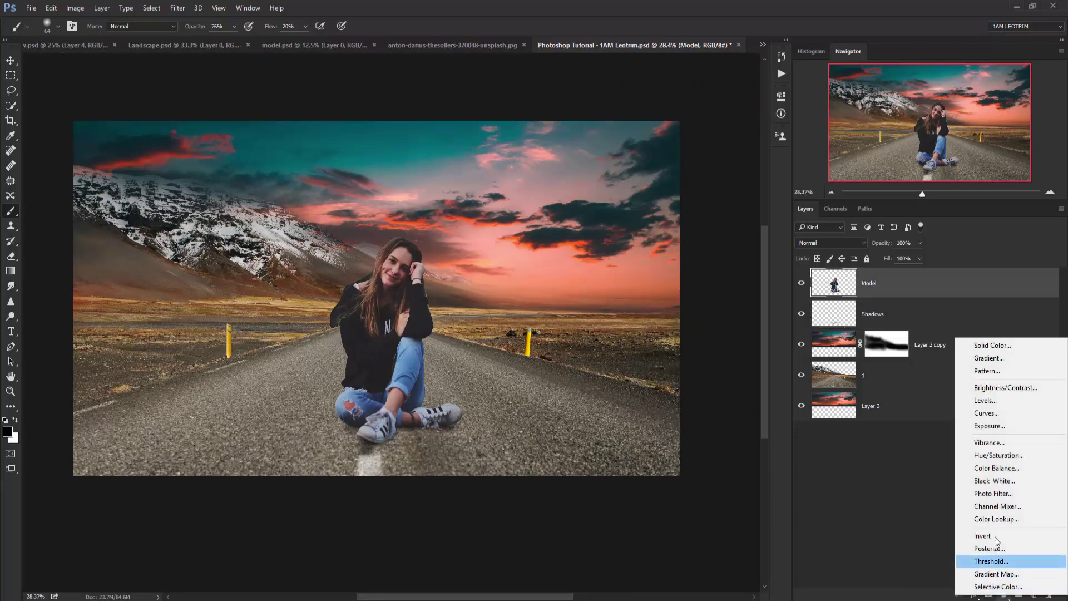
click(996, 573)
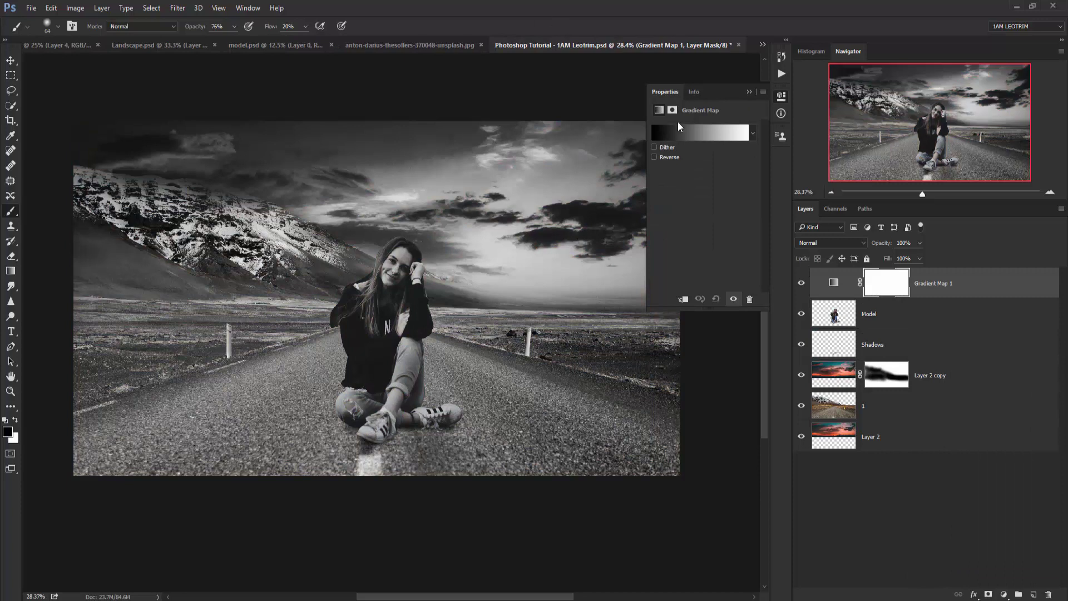
Apply the violet-orange preset gradient and set its left stop to dark green 00503a
click(699, 132)
click(495, 148)
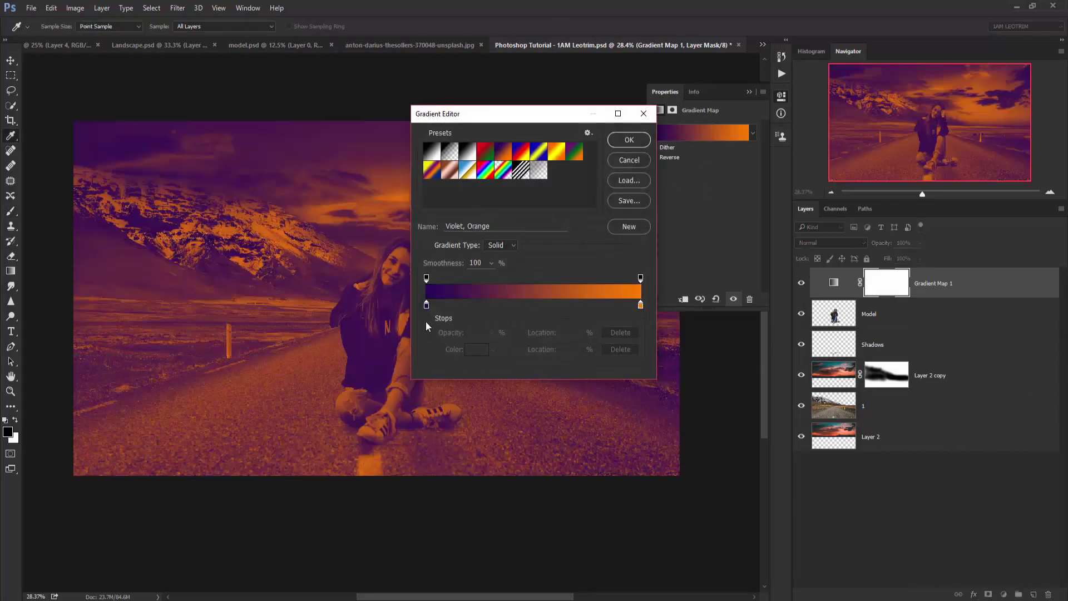
click(426, 305)
click(477, 350)
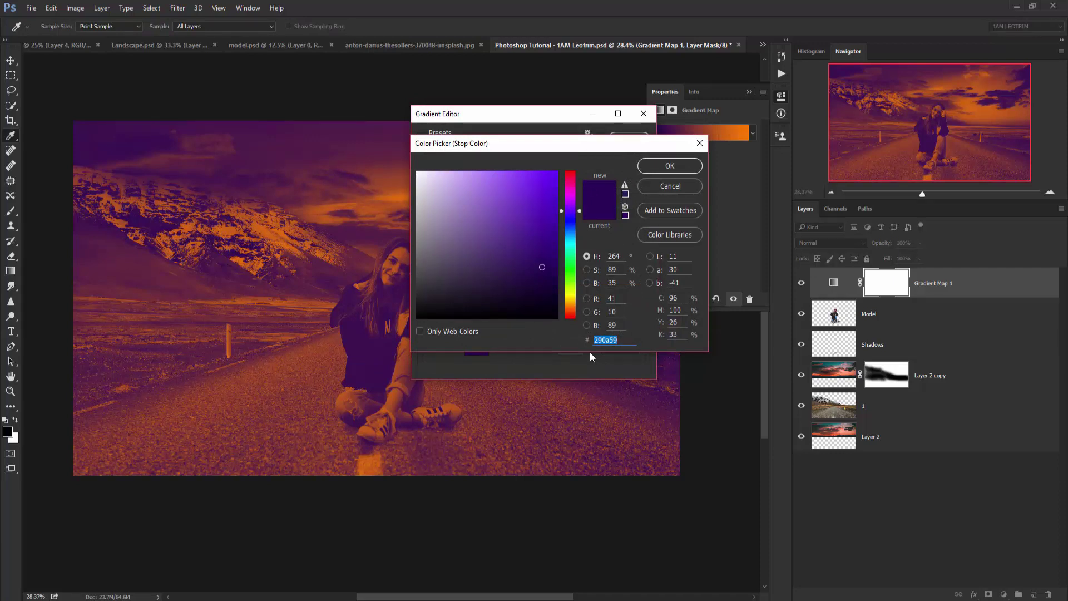
text(0)
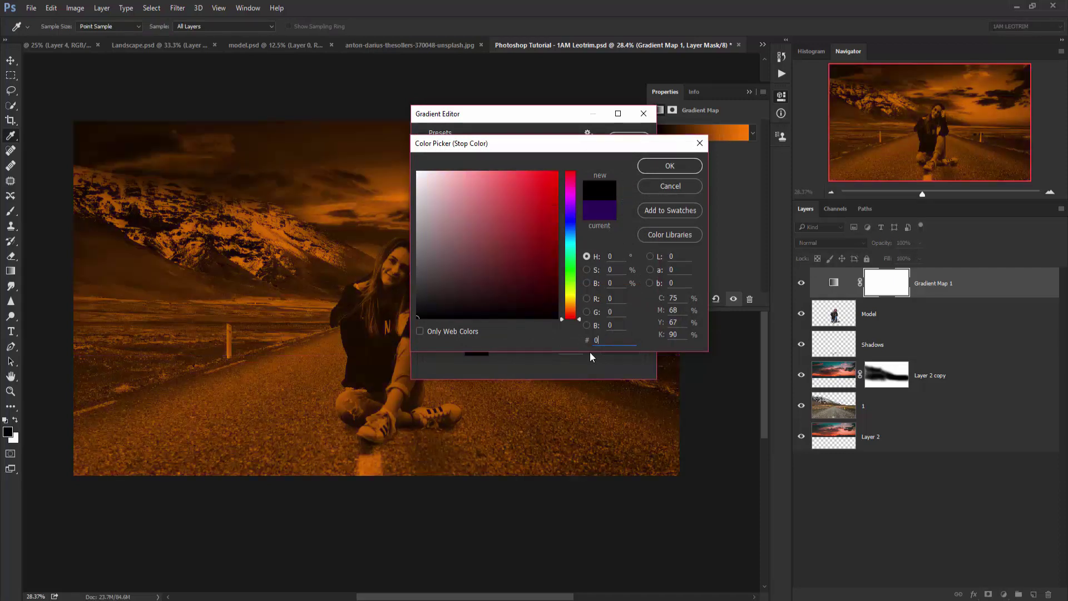
text(05)
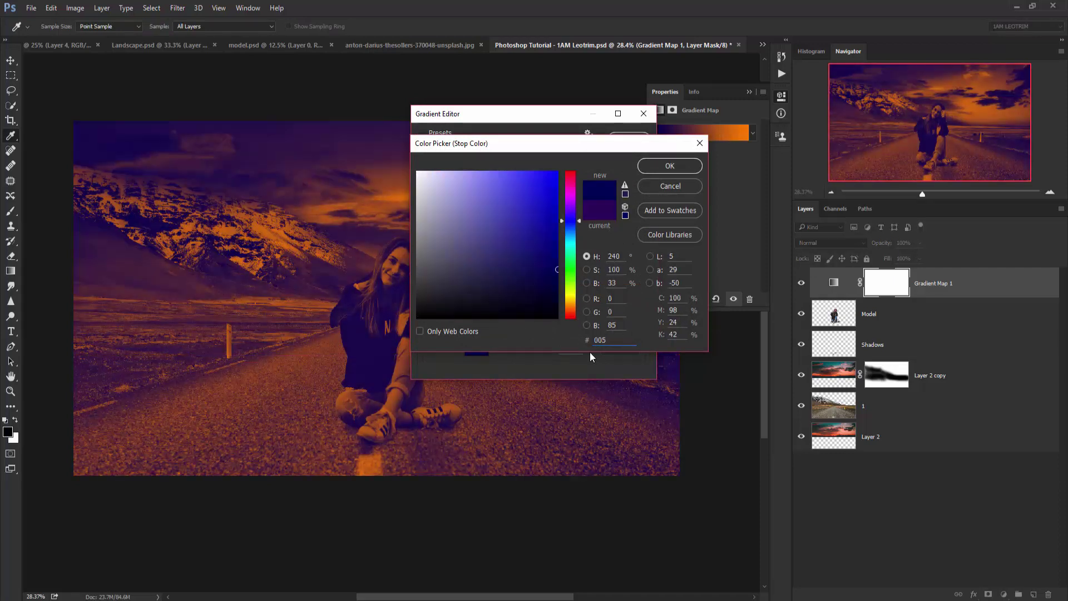
text(0)
text(3)
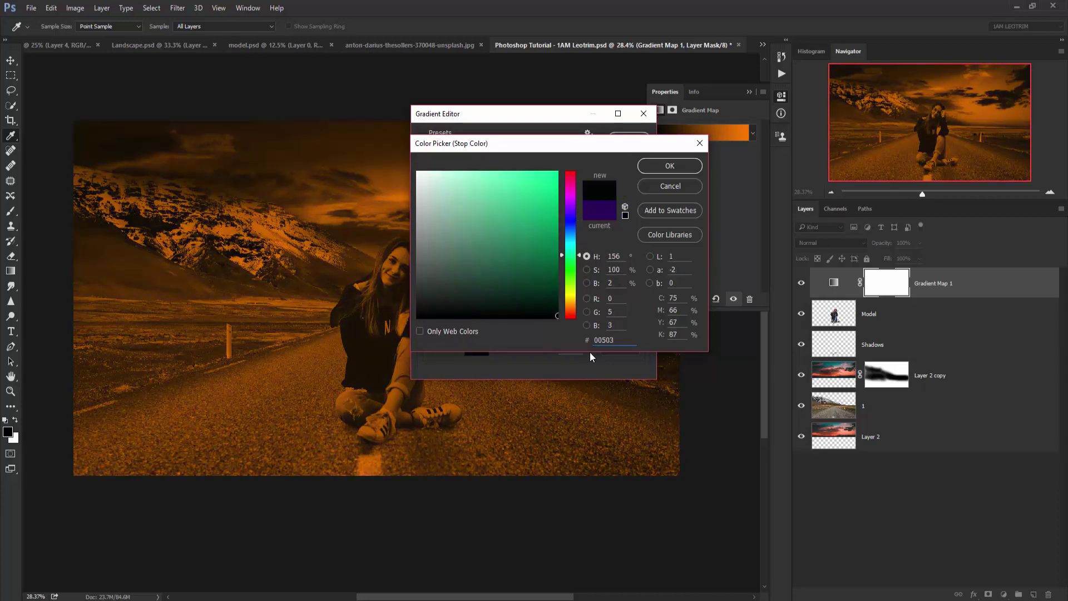
text(a)
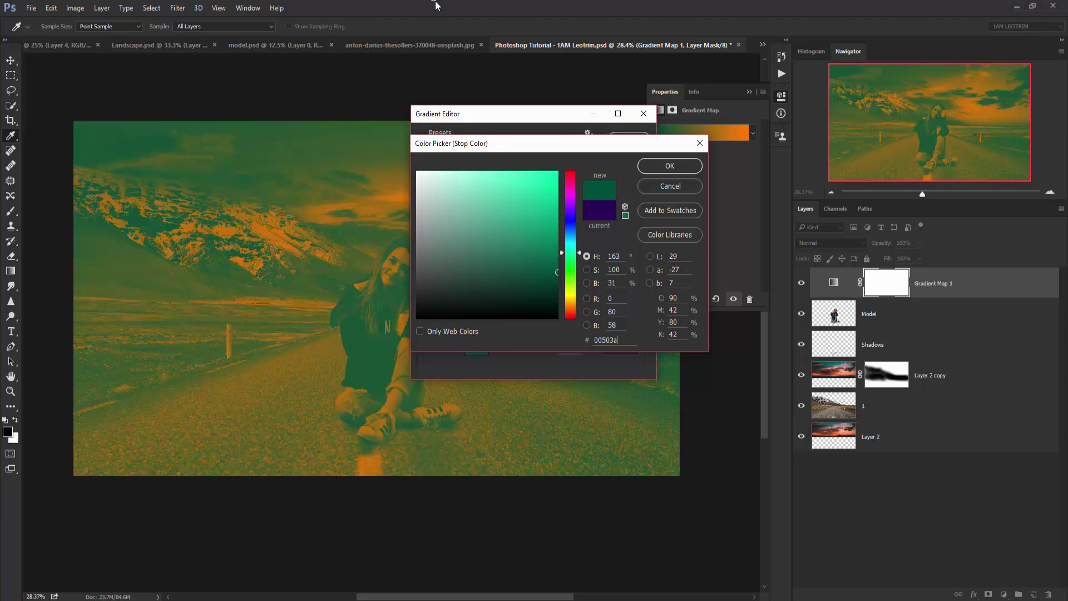
click(649, 167)
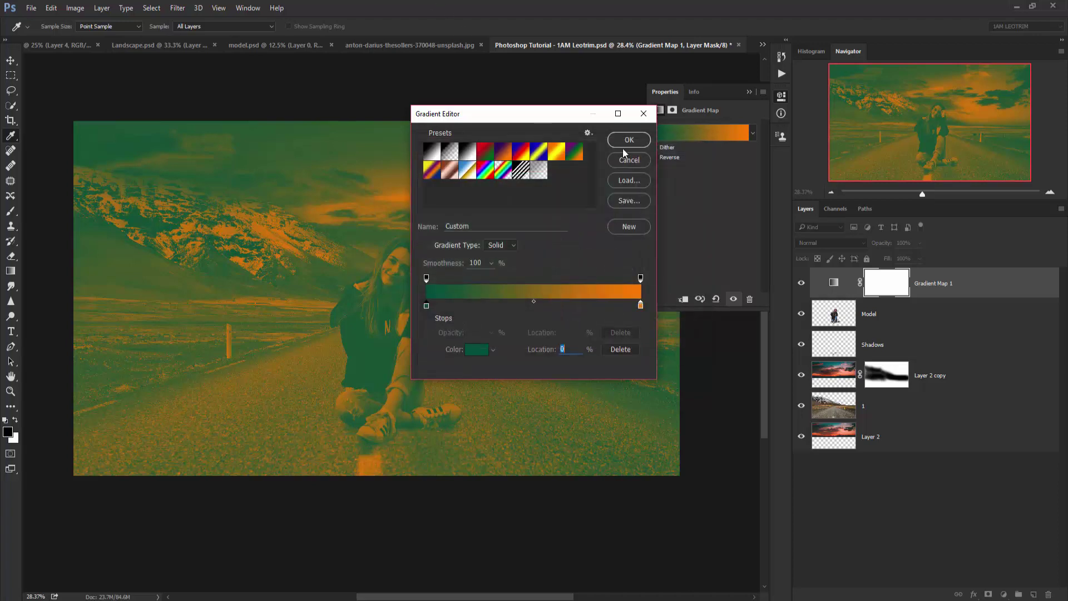
Set the gradient's right stop to red cd421c
click(640, 305)
click(477, 350)
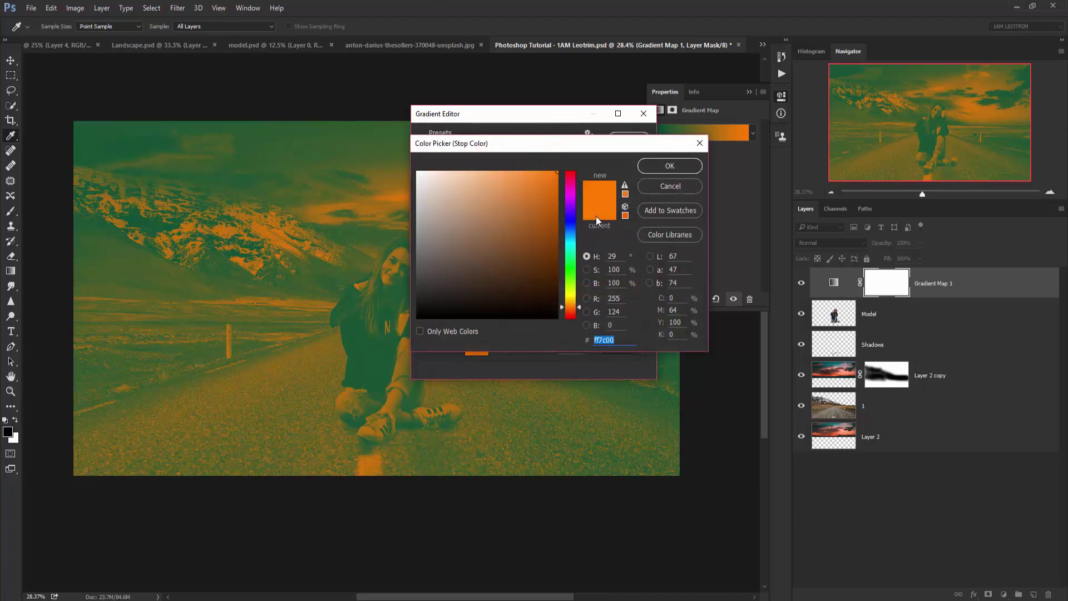
text(c)
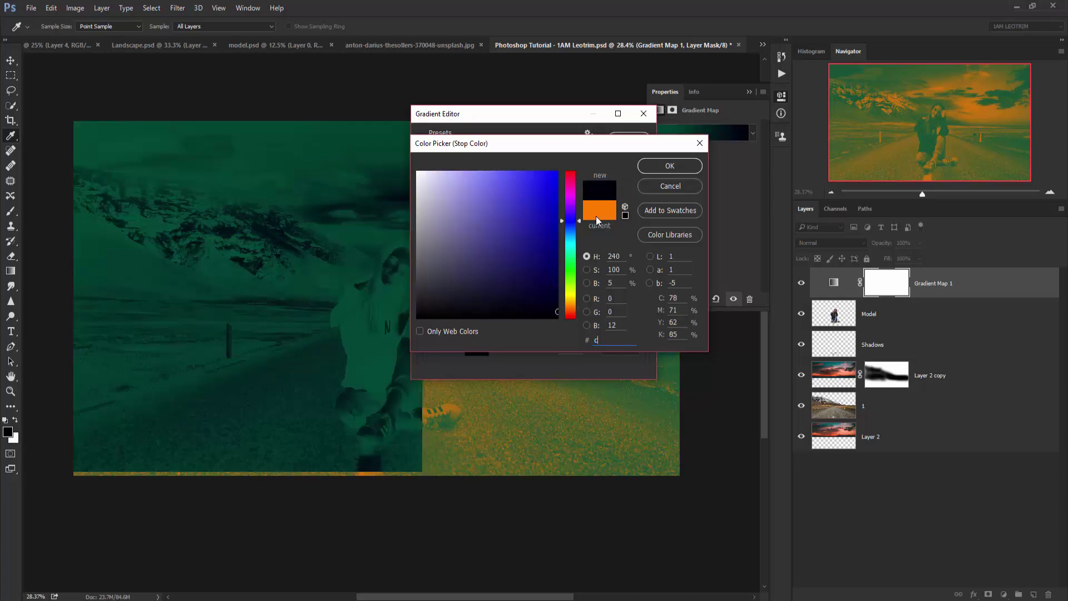
text(d)
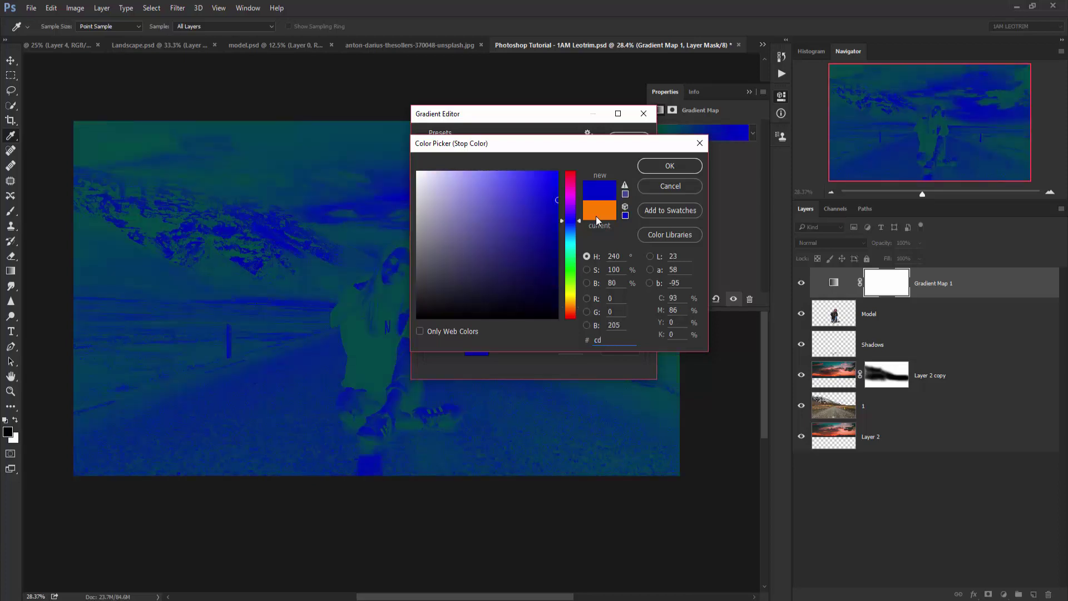
text(42)
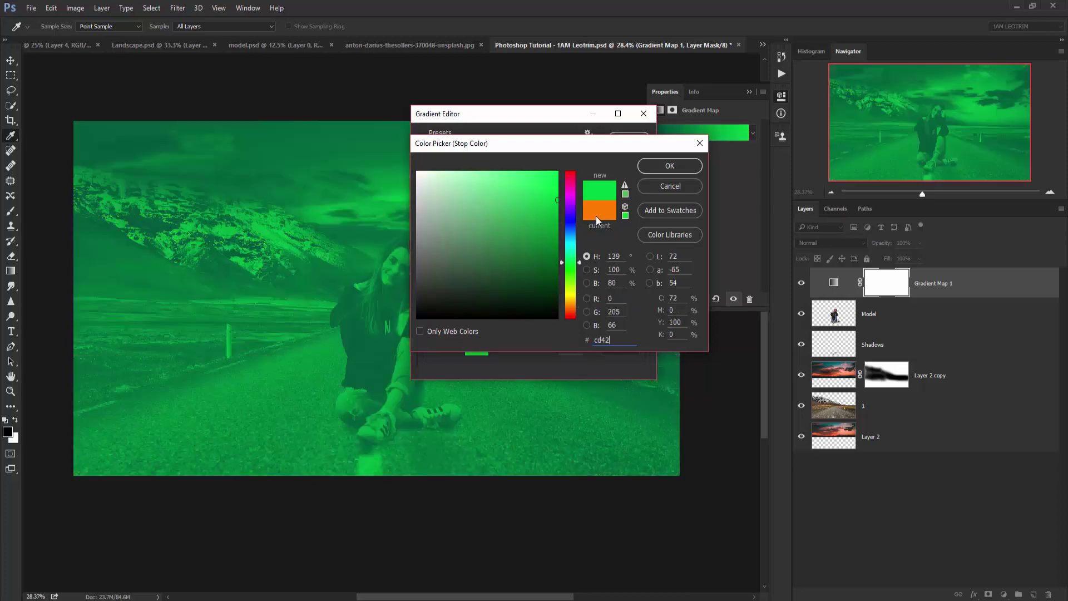
text(1c)
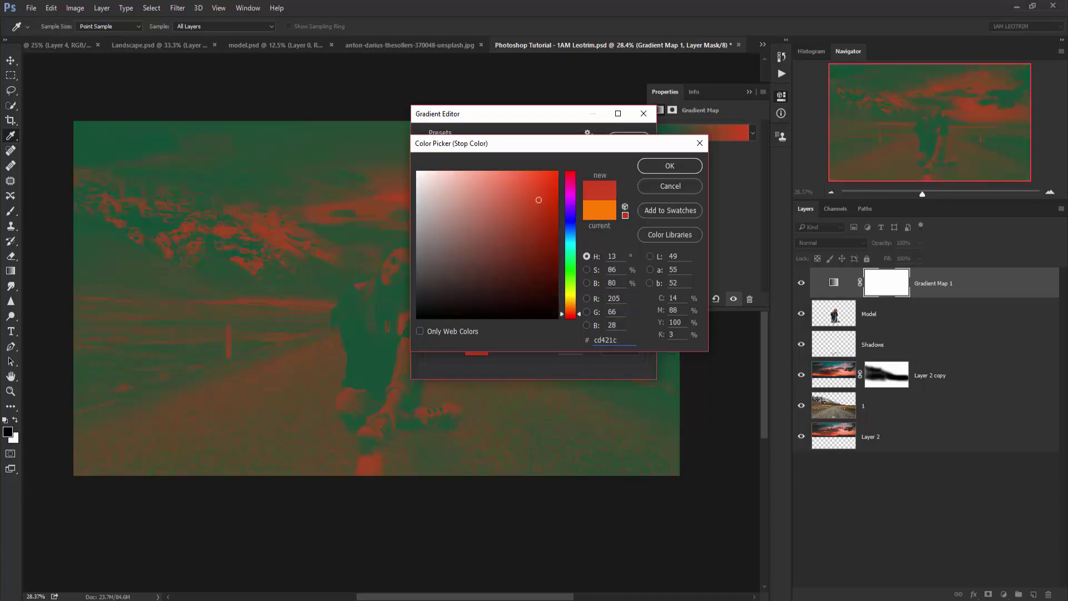
click(669, 165)
Blend the Gradient Map layer in Soft Light mode at 35% opacity
click(630, 141)
key(b)
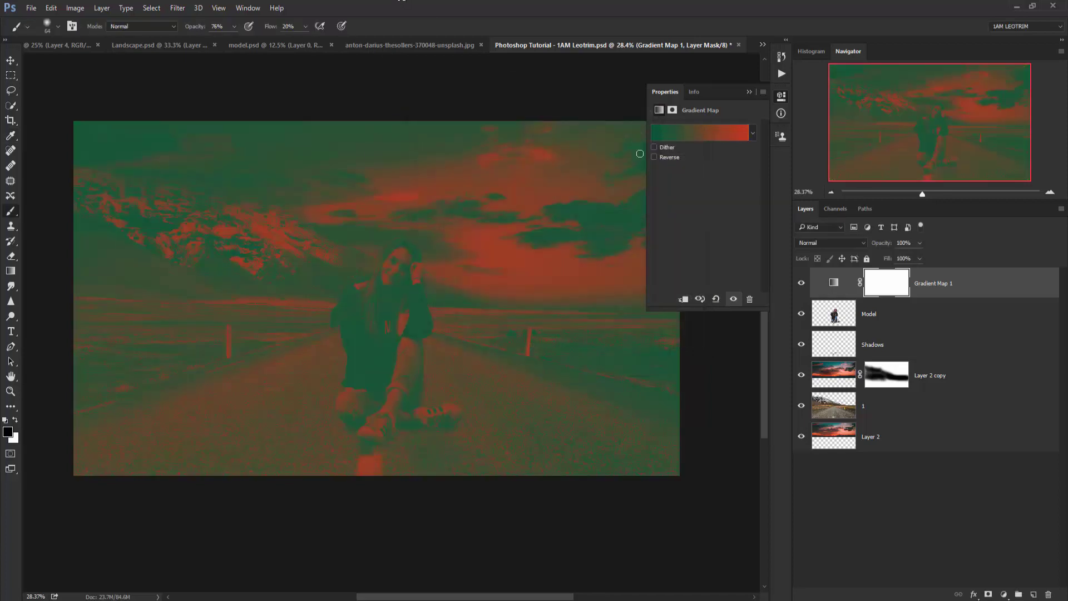
click(839, 245)
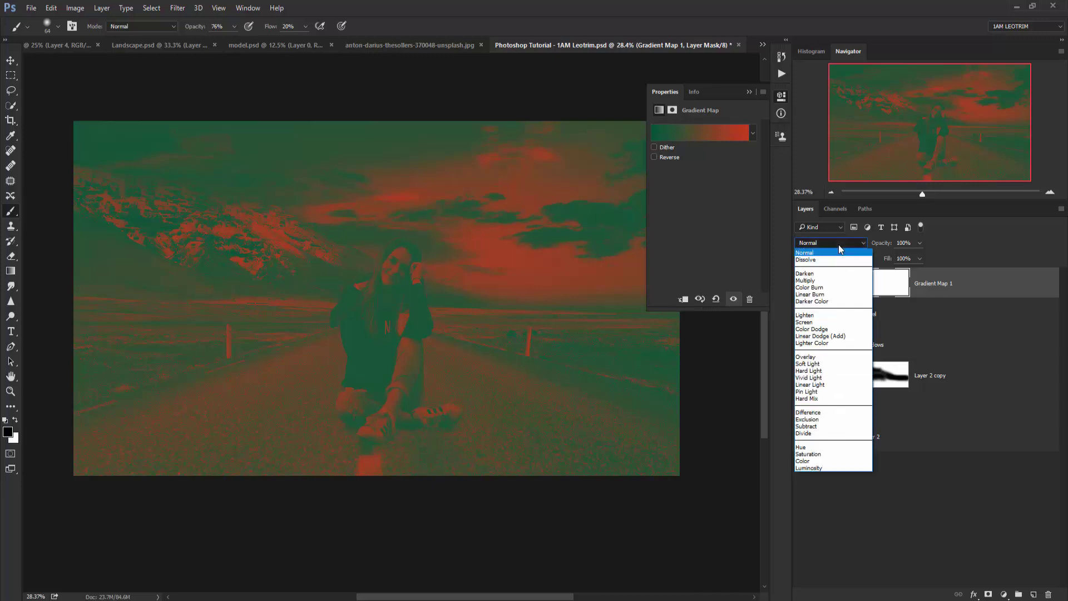
click(827, 360)
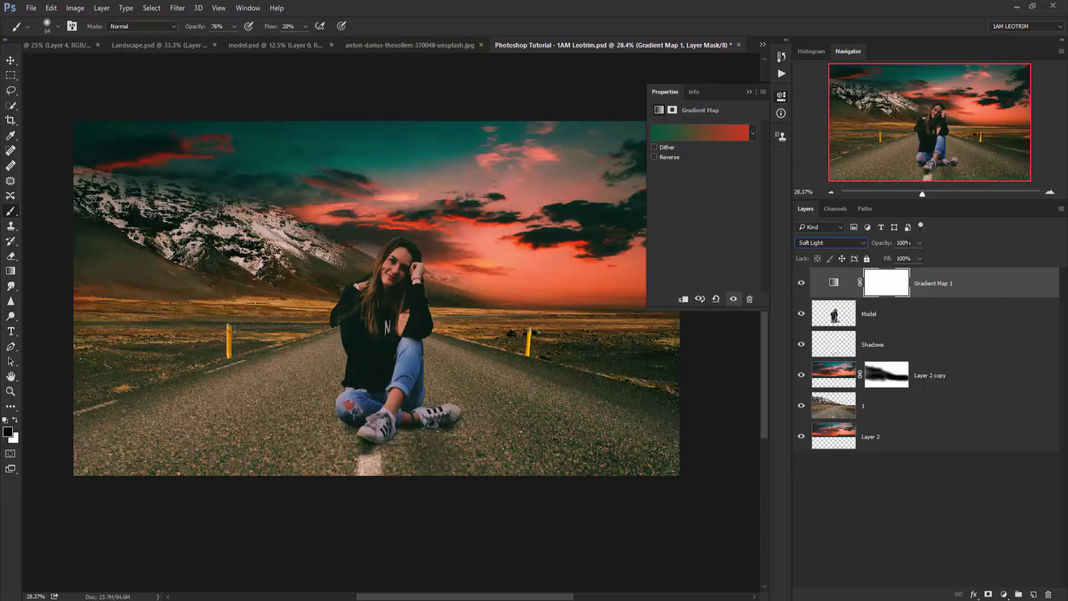
click(907, 243)
text(35)
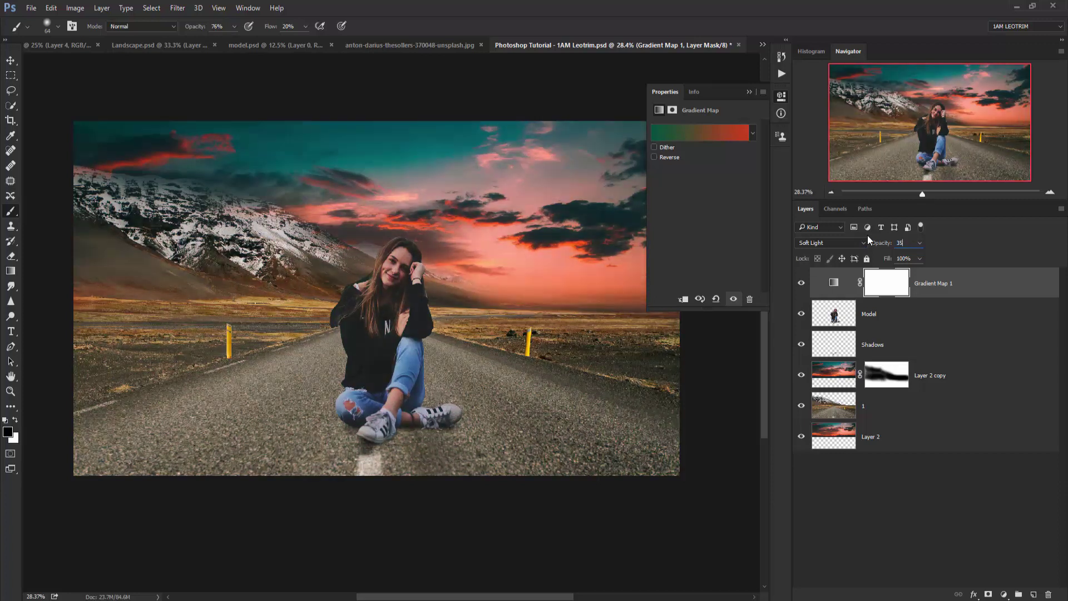
click(749, 92)
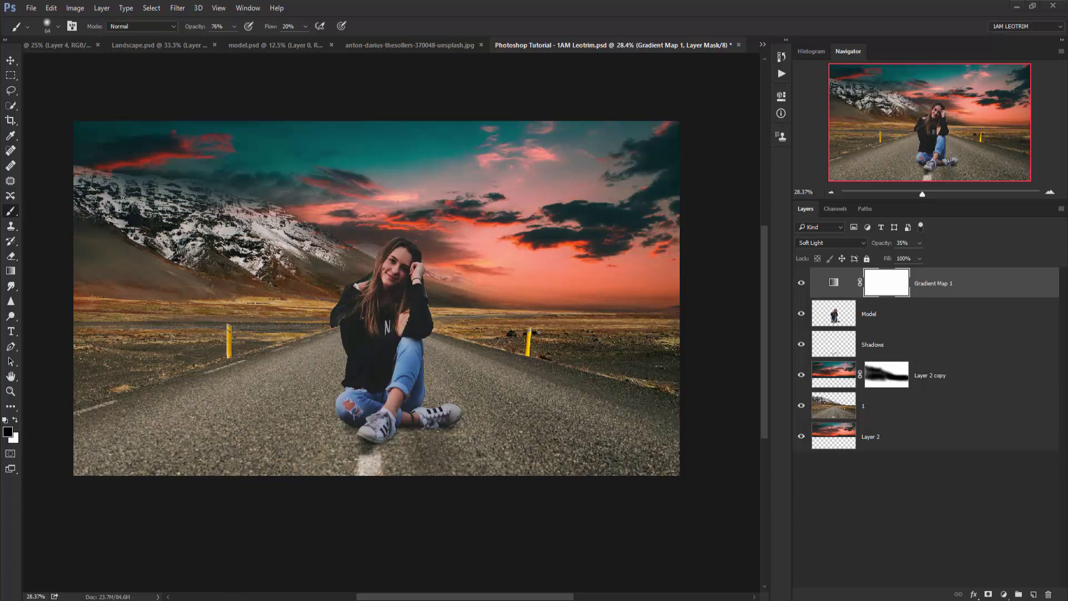
click(1003, 594)
Add a Selective Color adjustment and set Reds to Cyan −27, Magenta −2, Yellow +14
click(980, 582)
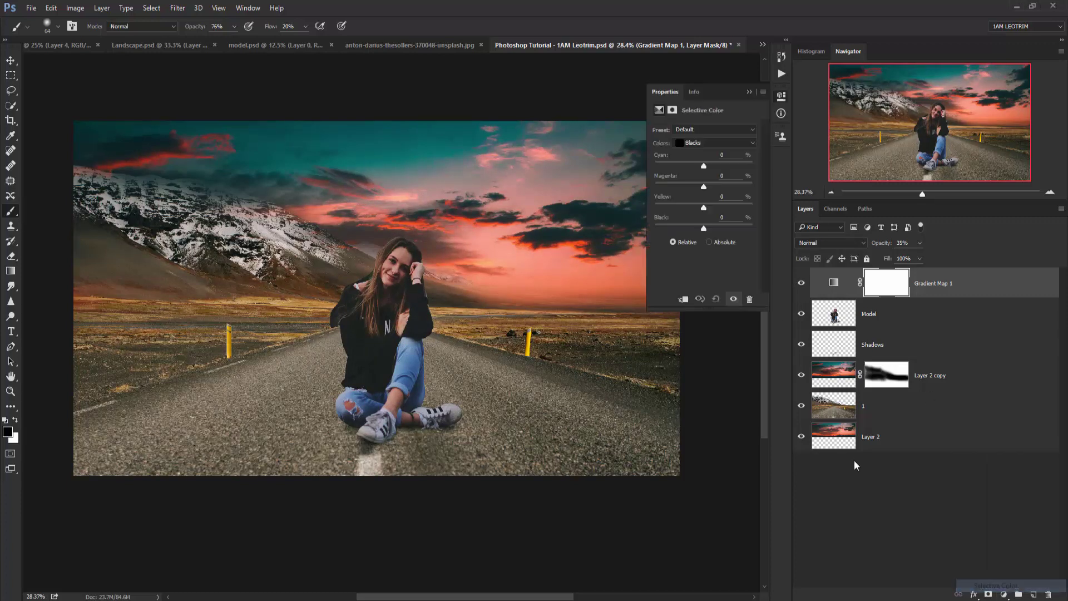
click(716, 143)
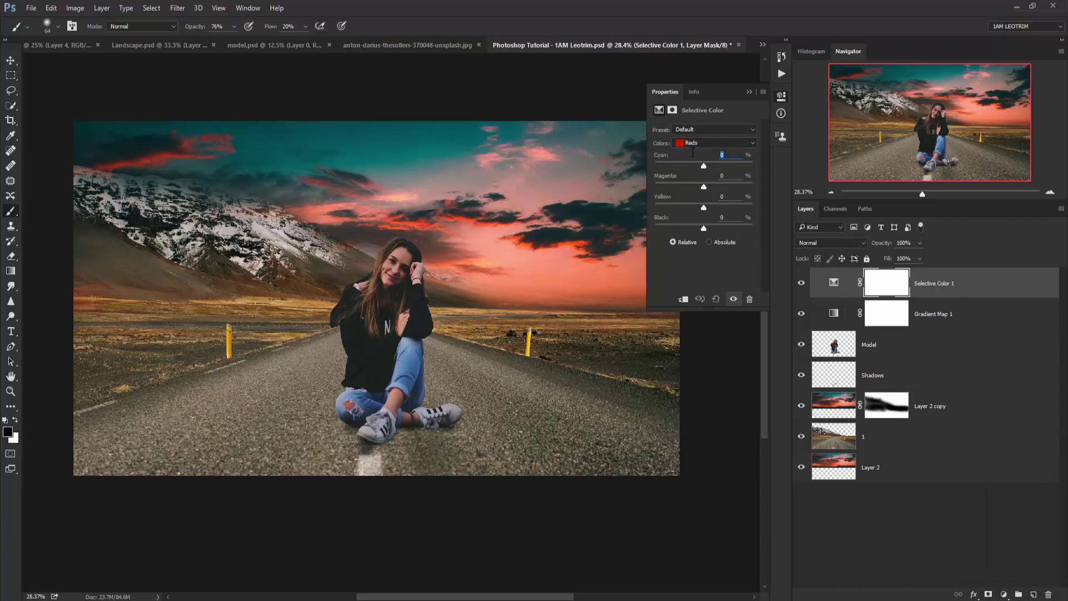
text(-27)
key(Tab)
text(14)
Set the Yellows to Cyan −12, Magenta +15, Yellow −19
click(693, 144)
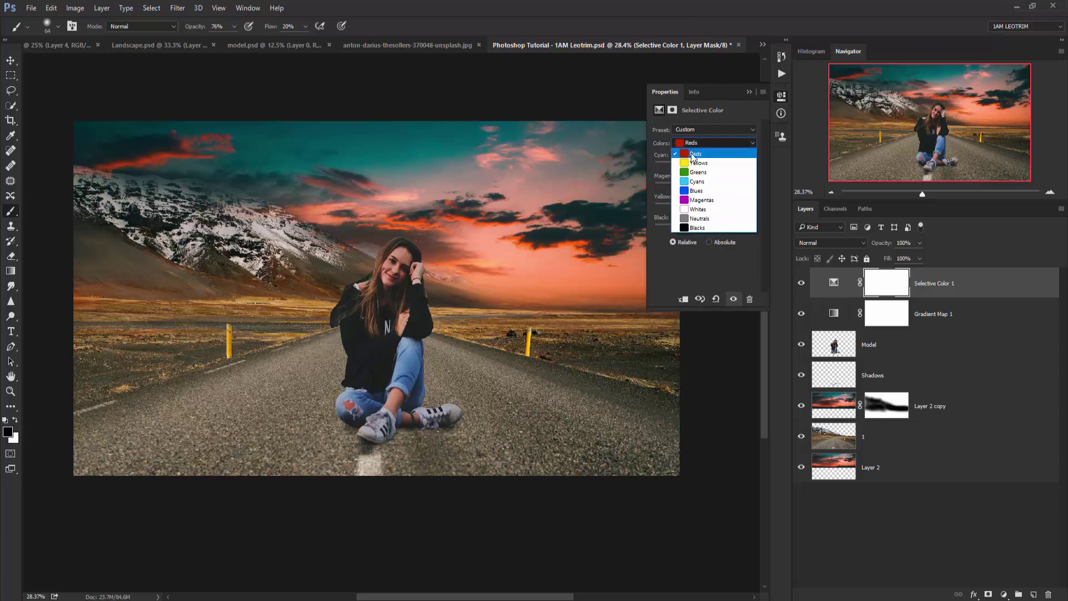
click(699, 163)
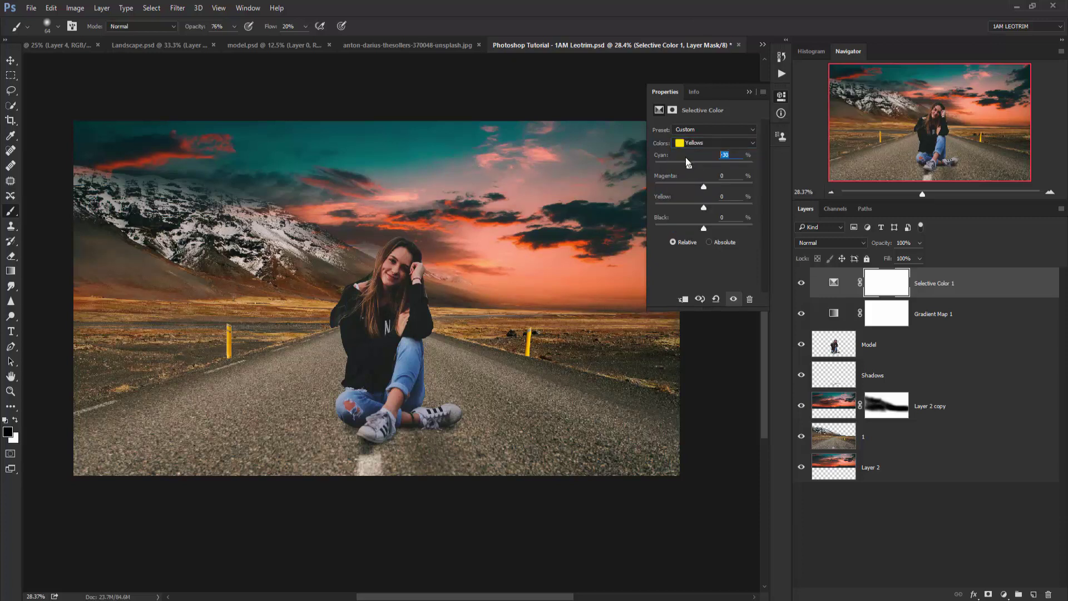
text(-12)
text(15)
text(5)
text(+)
text(18)
Set the Cyans to Cyan +89 and Yellow +23, with a lower Black amount
click(704, 144)
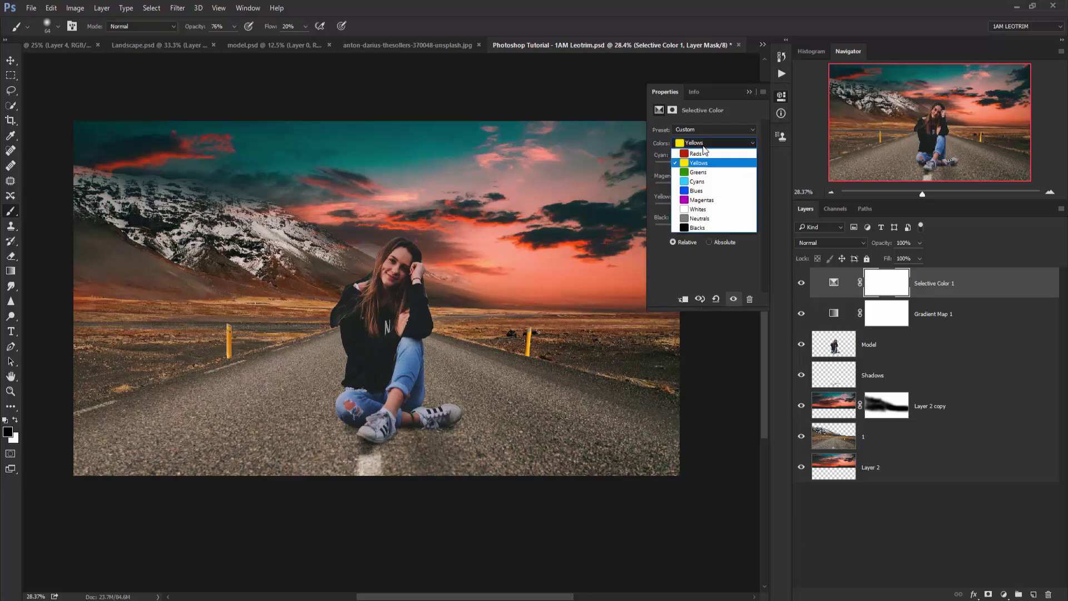
click(700, 179)
click(733, 153)
text(+)
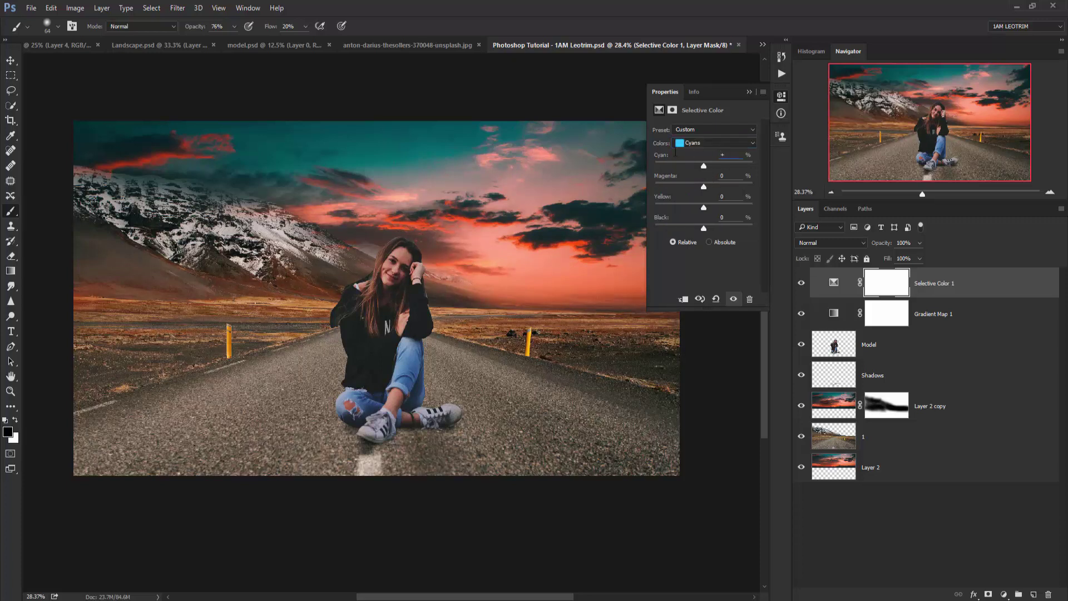
text(89)
text(8)
text(23)
click(728, 221)
text(-)
Set the Blues to Cyan +13, Magenta −24, Yellow +88 and Black +42
click(688, 146)
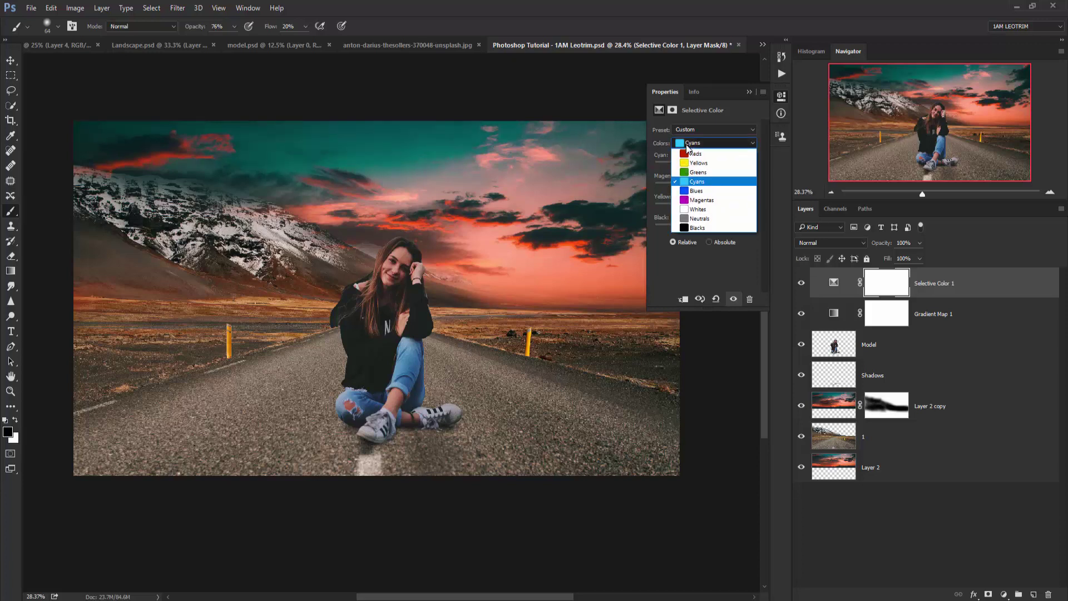
click(704, 190)
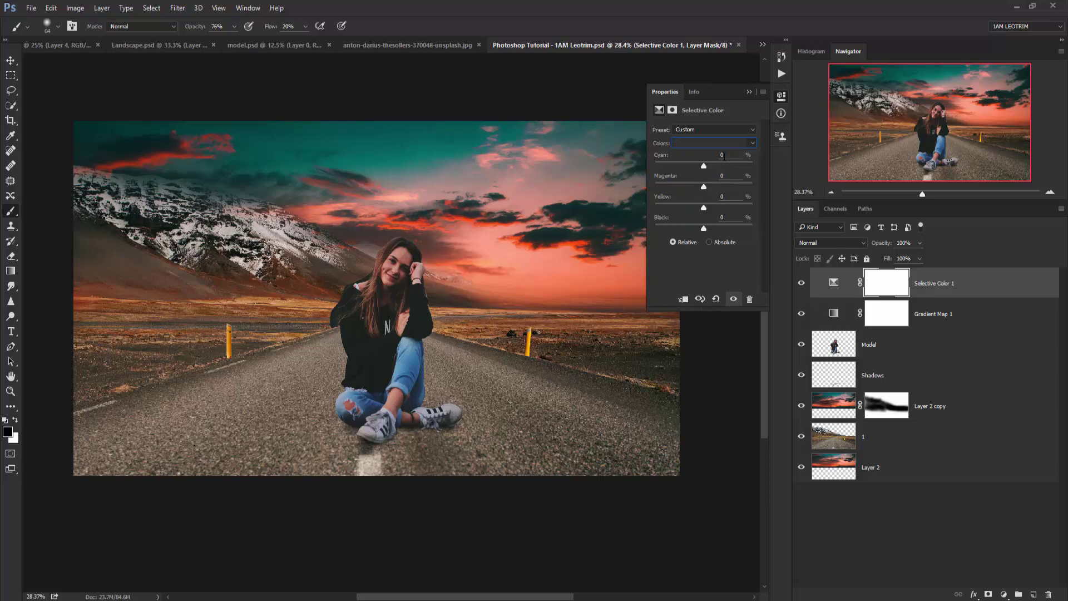
key(Tab)
text(+)
text(13)
text(24)
key(Tab)
text(+)
text(88)
click(731, 216)
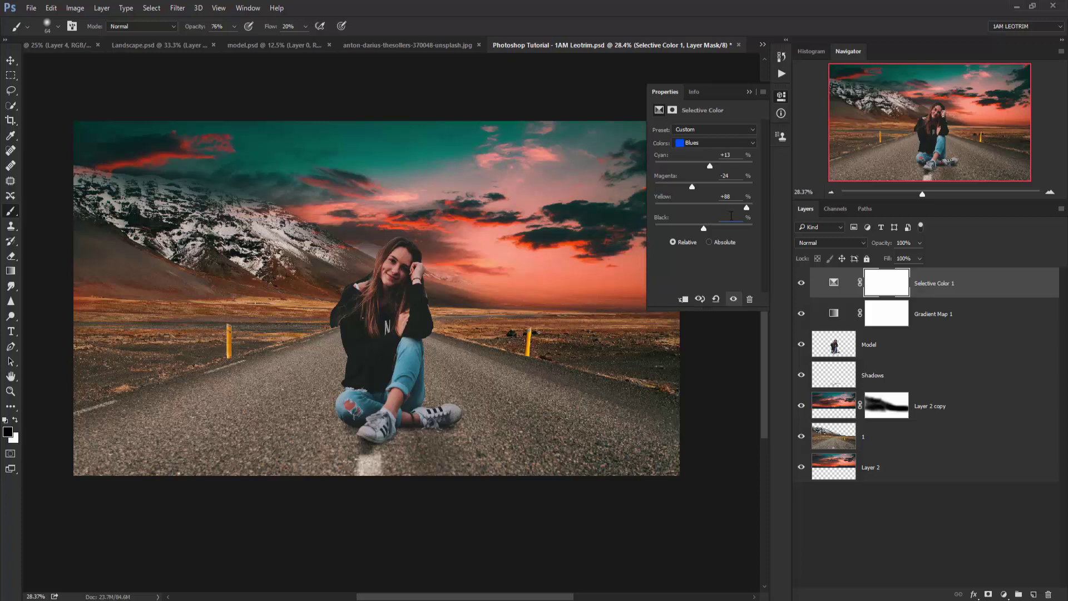
text(+)
text(4)
text(0)
click(698, 144)
click(699, 145)
click(698, 146)
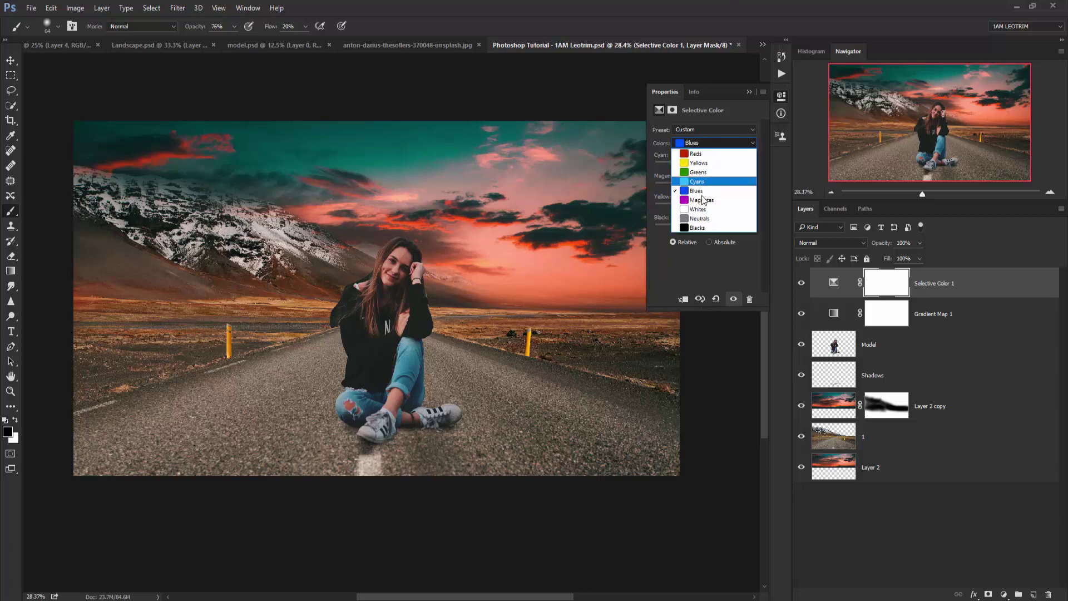
Set the Whites to Magenta +85, Yellow +17 and Black +67 to turn the snow pink
click(707, 208)
text(-20)
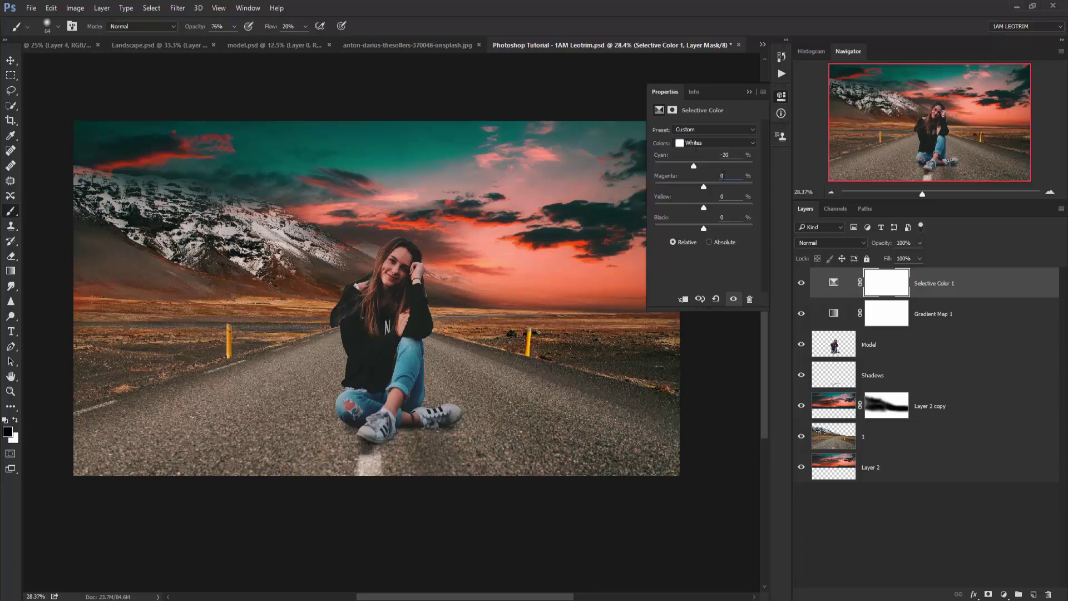
click(688, 178)
text(+8)
text(5)
click(694, 197)
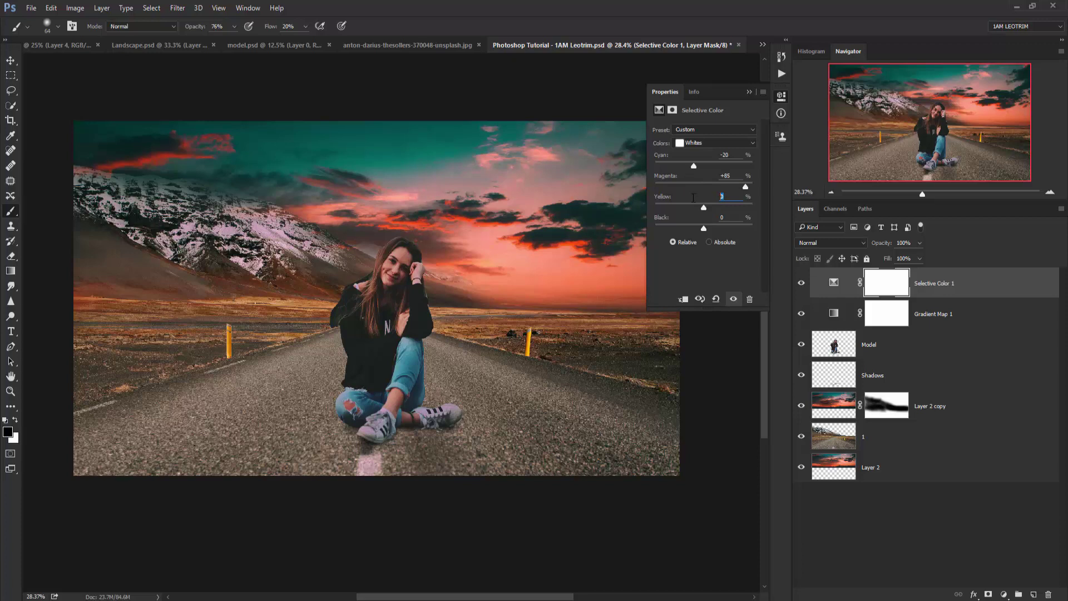
text(+1)
text(7)
key(Tab)
text(+6)
text(7)
Set the Neutrals to Yellow −5 and Black +7
click(695, 143)
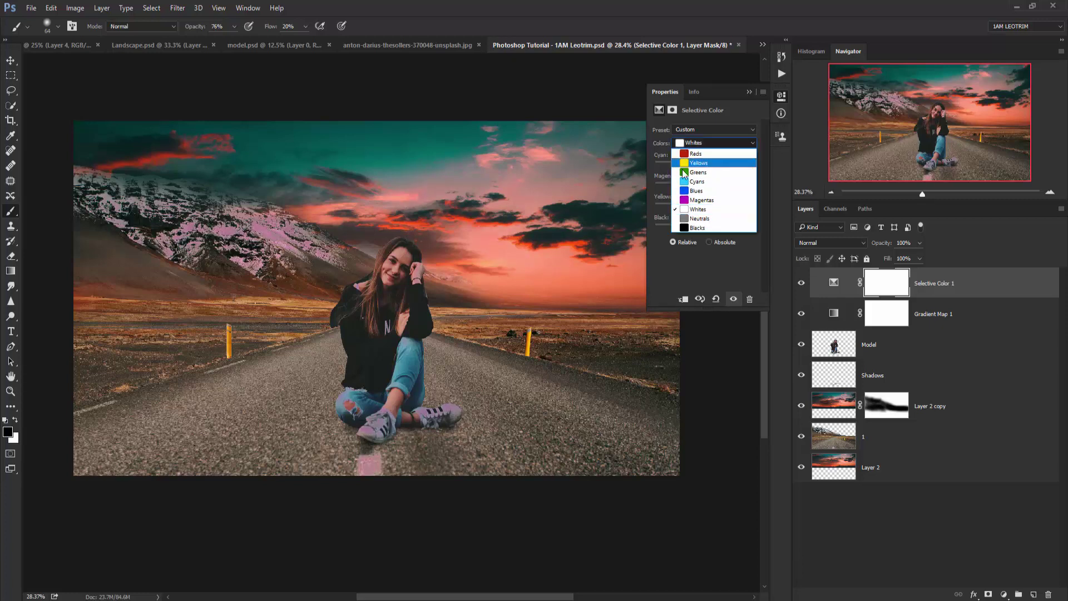
click(712, 233)
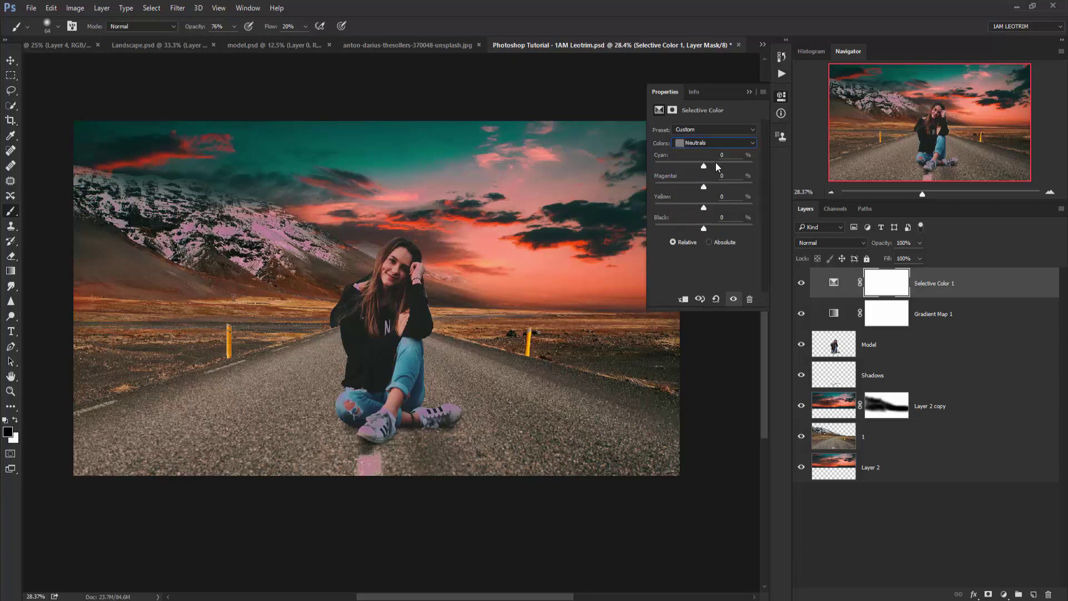
click(734, 156)
key(Tab)
text(-5)
key(Tab)
text(7)
click(695, 143)
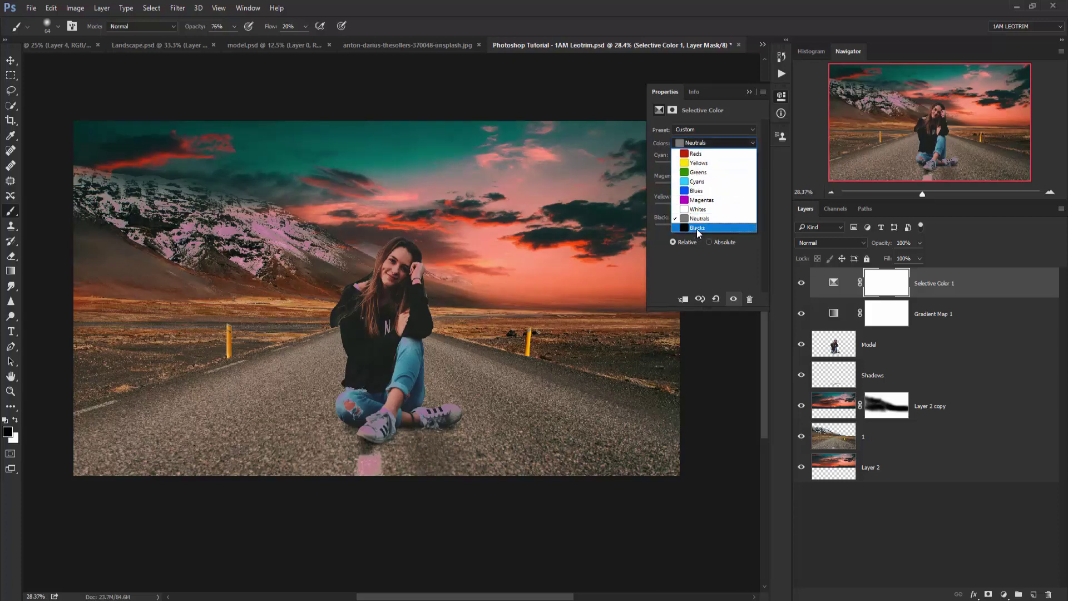
Set Selective Color Blacks to cyan −22, magenta −2, yellow −3, black +10, then close Properties
click(700, 233)
click(681, 156)
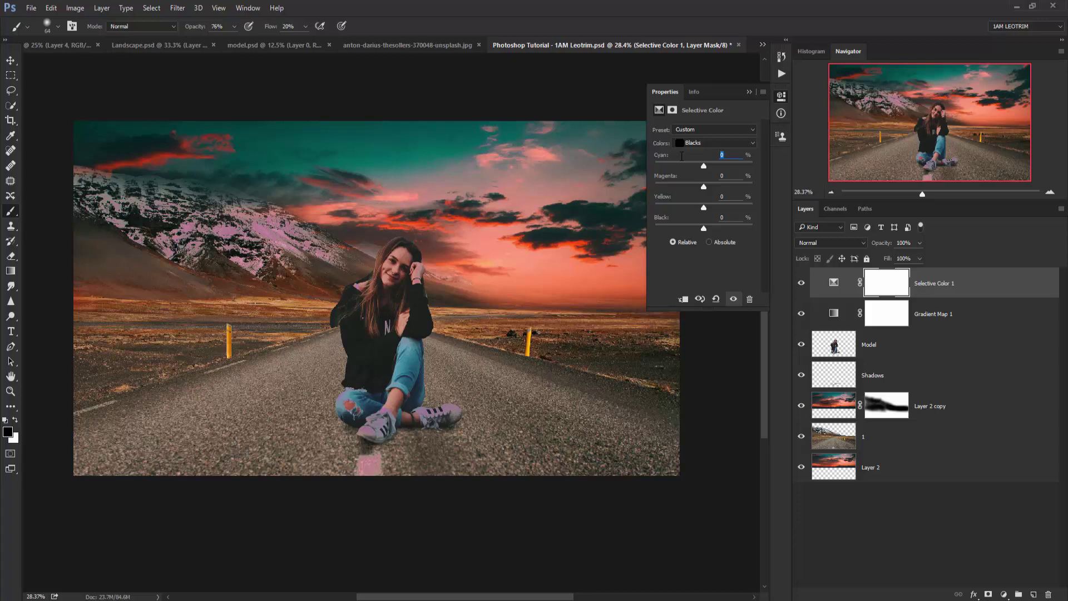
text(-22)
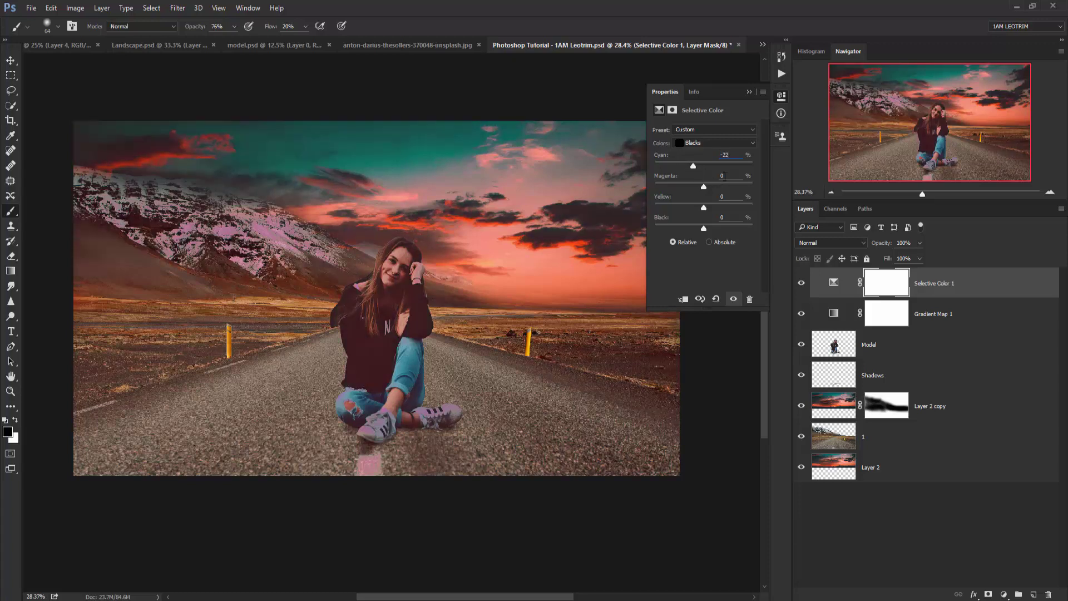
click(723, 176)
key(Tab)
text(-3)
text(11)
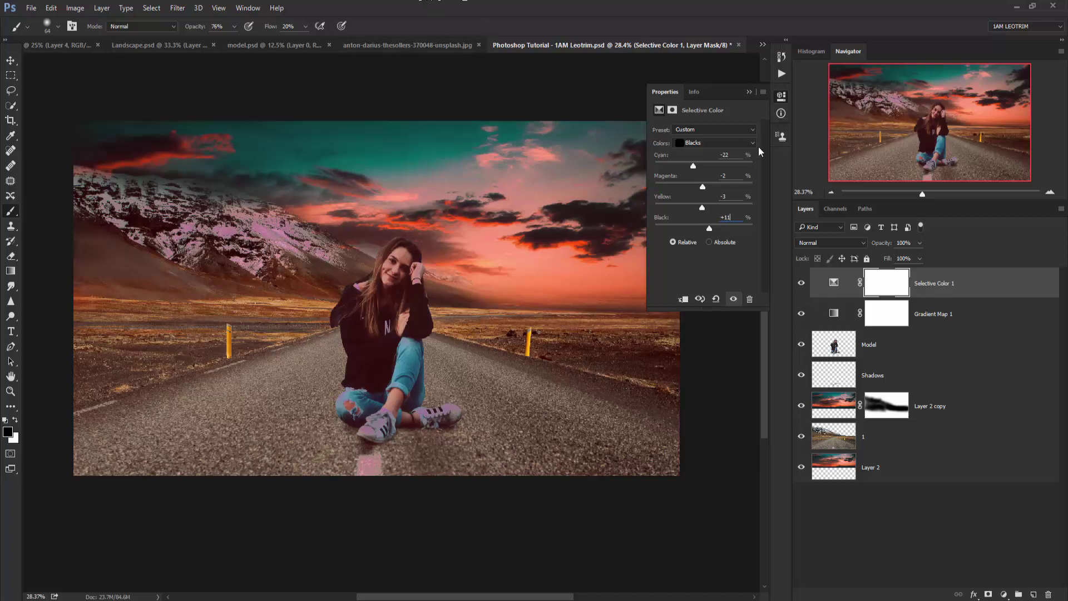
click(750, 92)
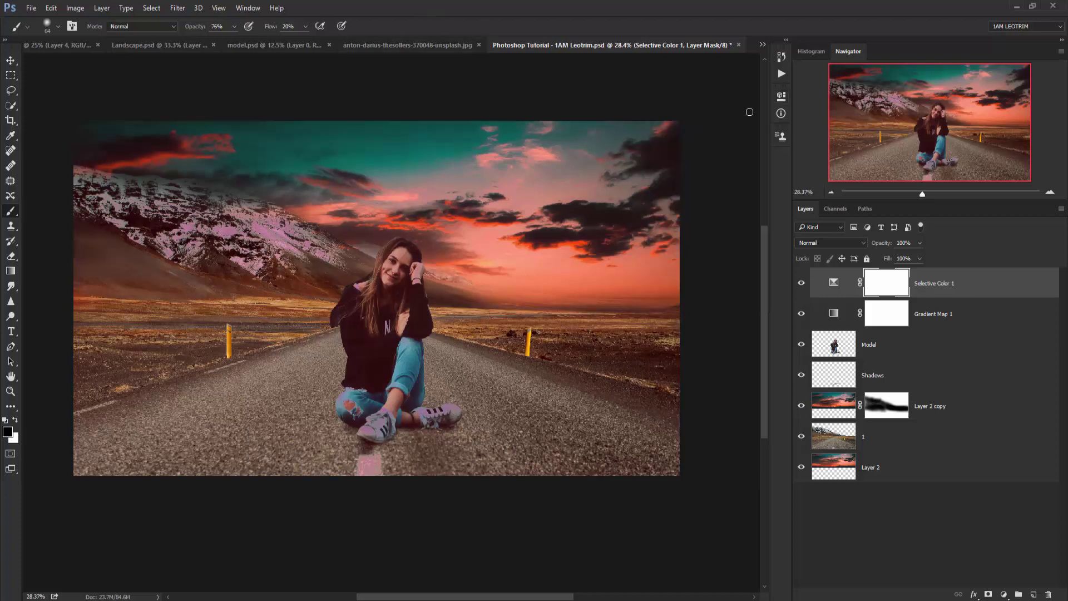
click(909, 243)
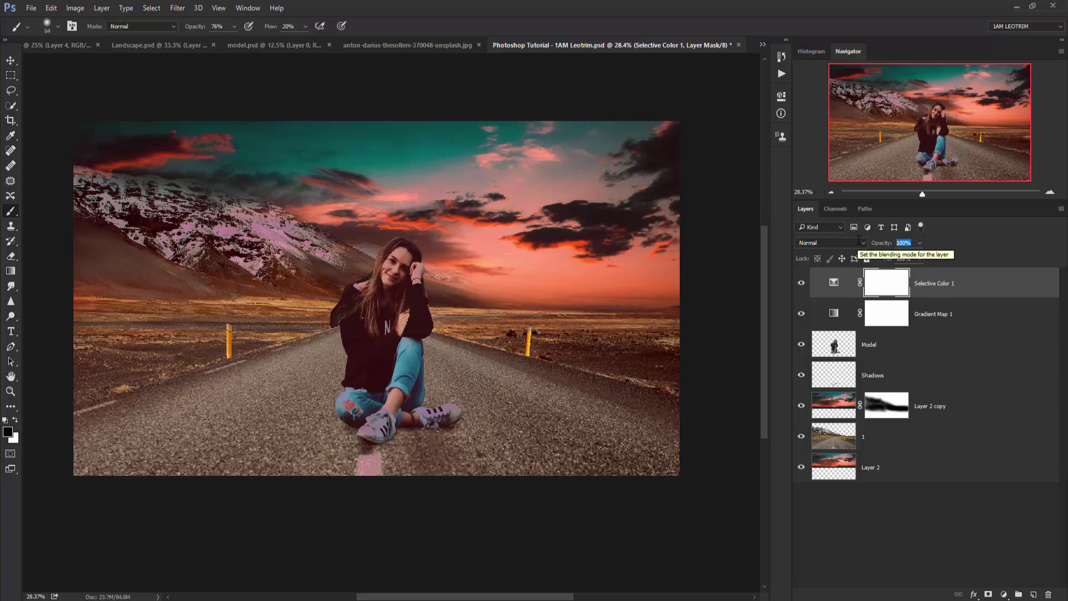